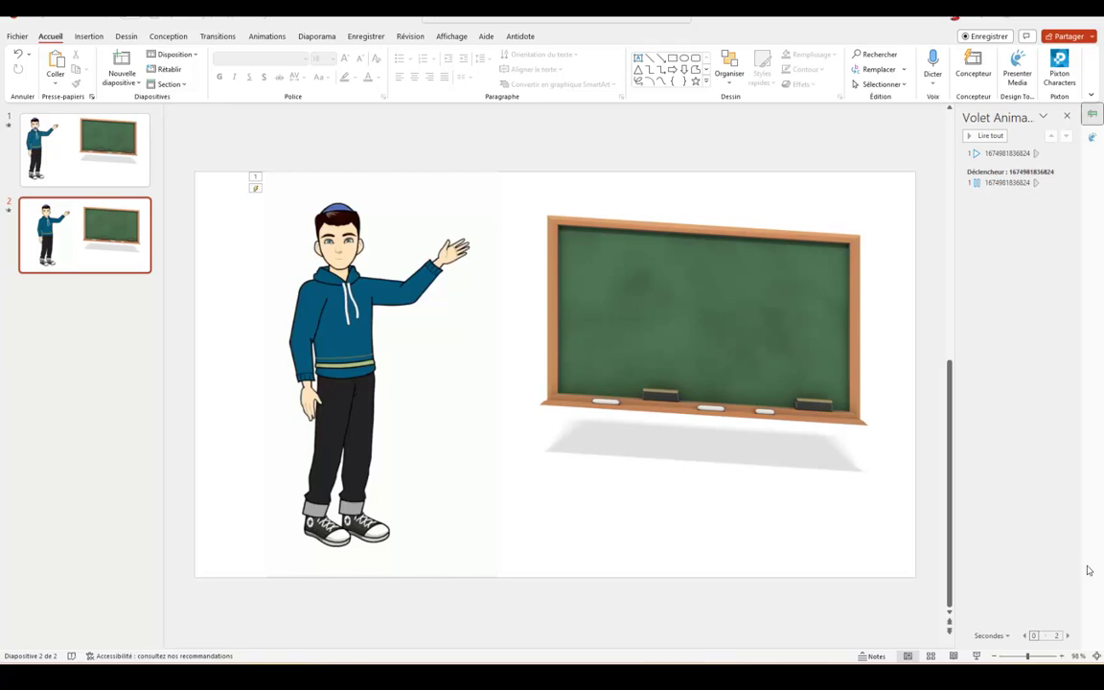
Step: Preview the slide 2 video, add a blank slide 3, and open the stock image options
left_click(283, 590)
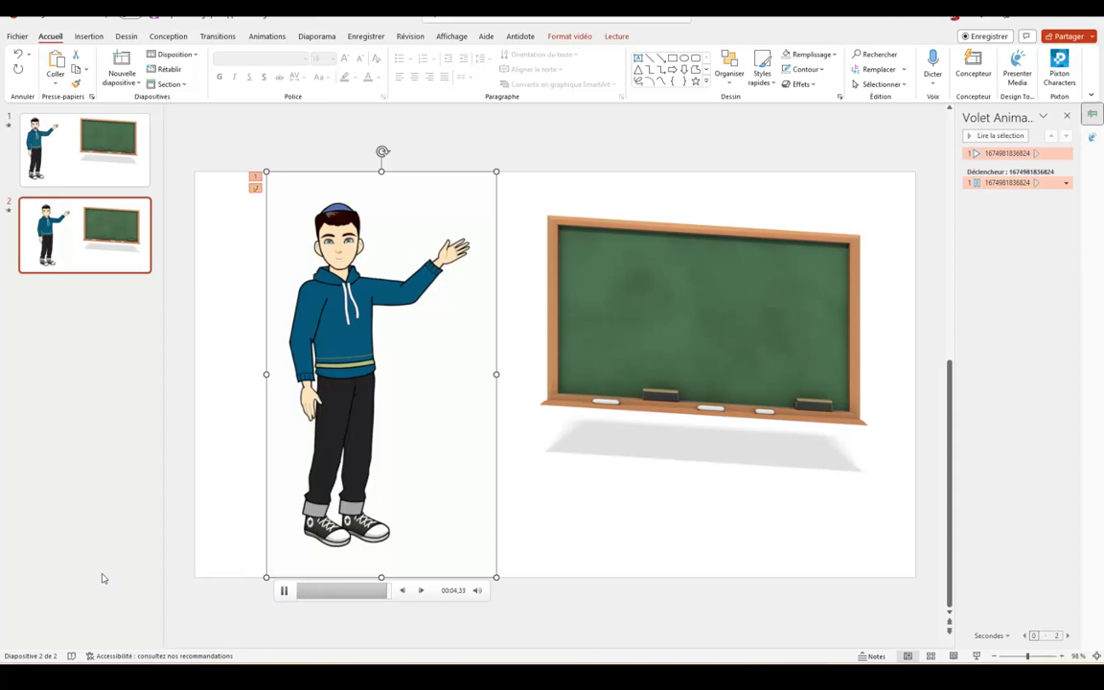
left_click(241, 492)
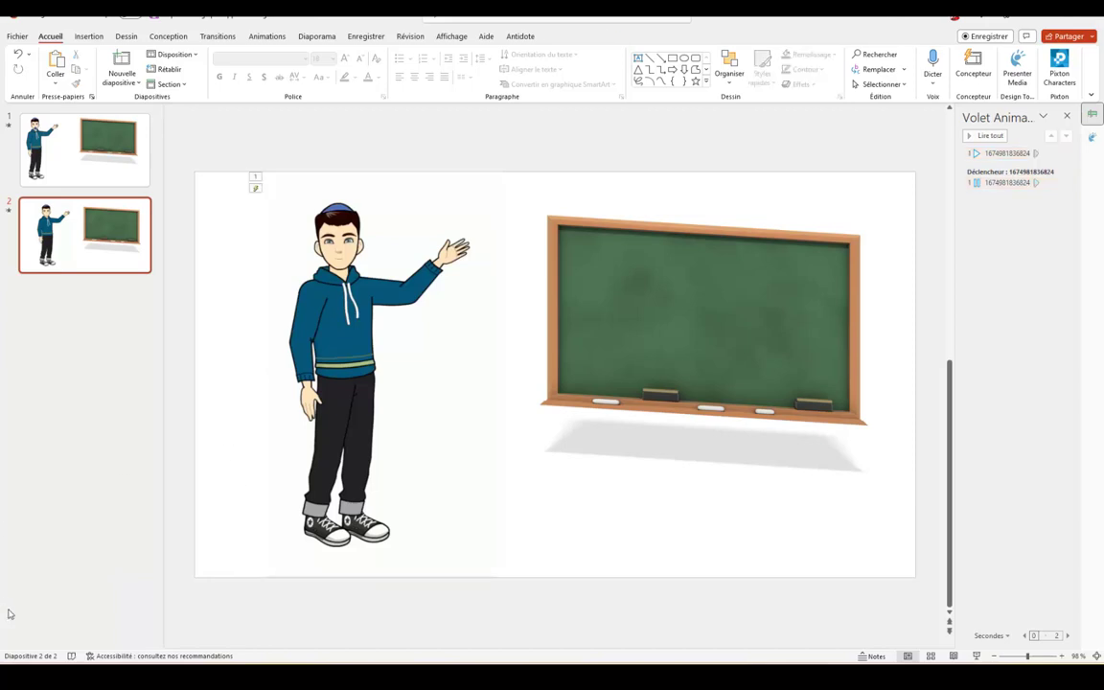
left_click(87, 36)
left_click(46, 84)
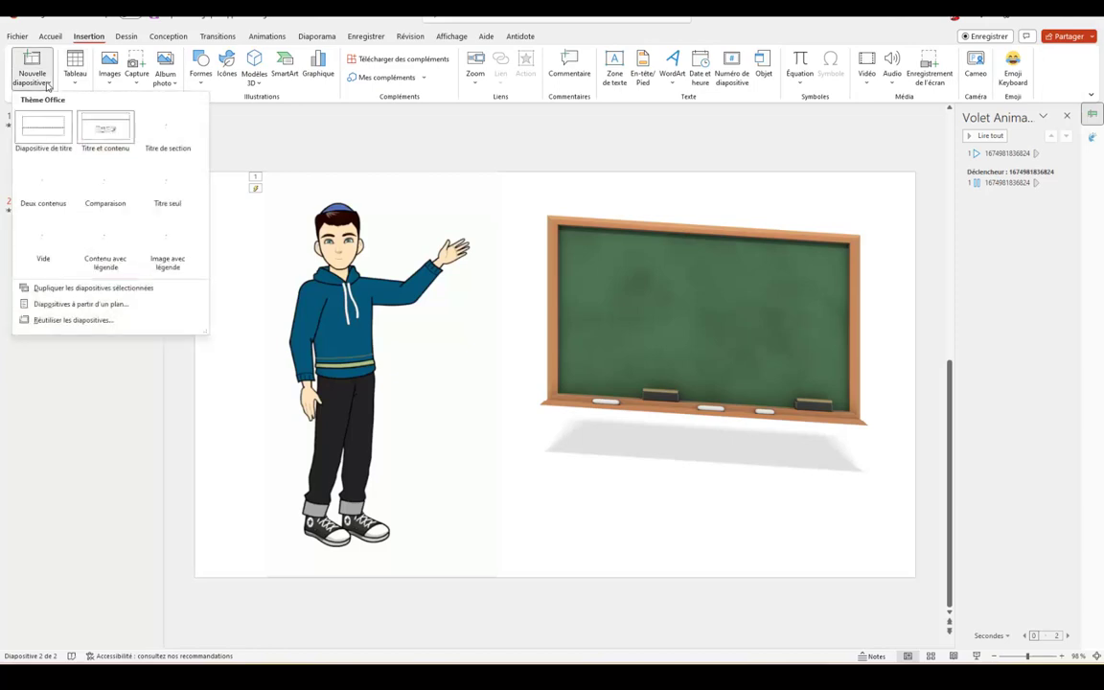
left_click(42, 213)
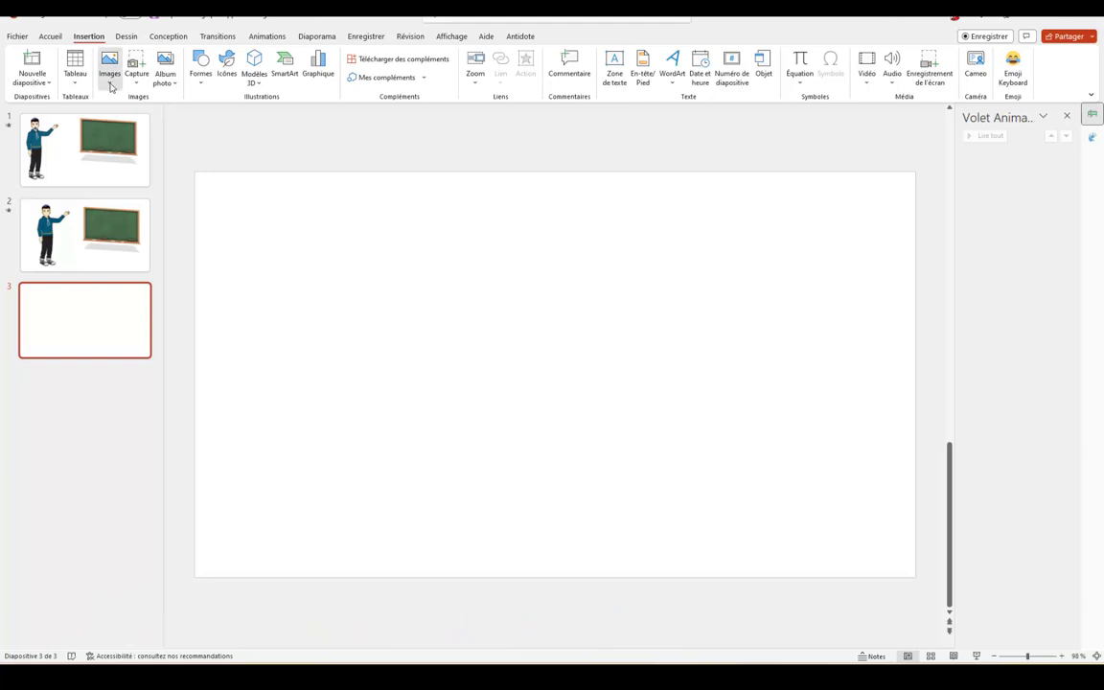
left_click(109, 72)
left_click(159, 133)
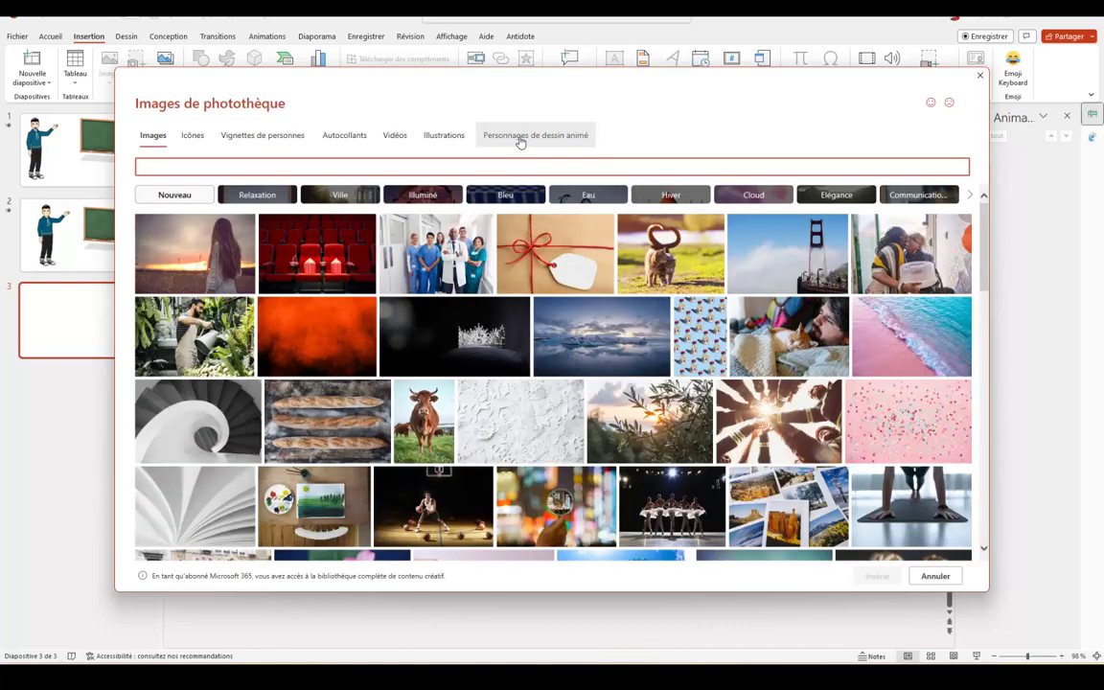
left_click(521, 141)
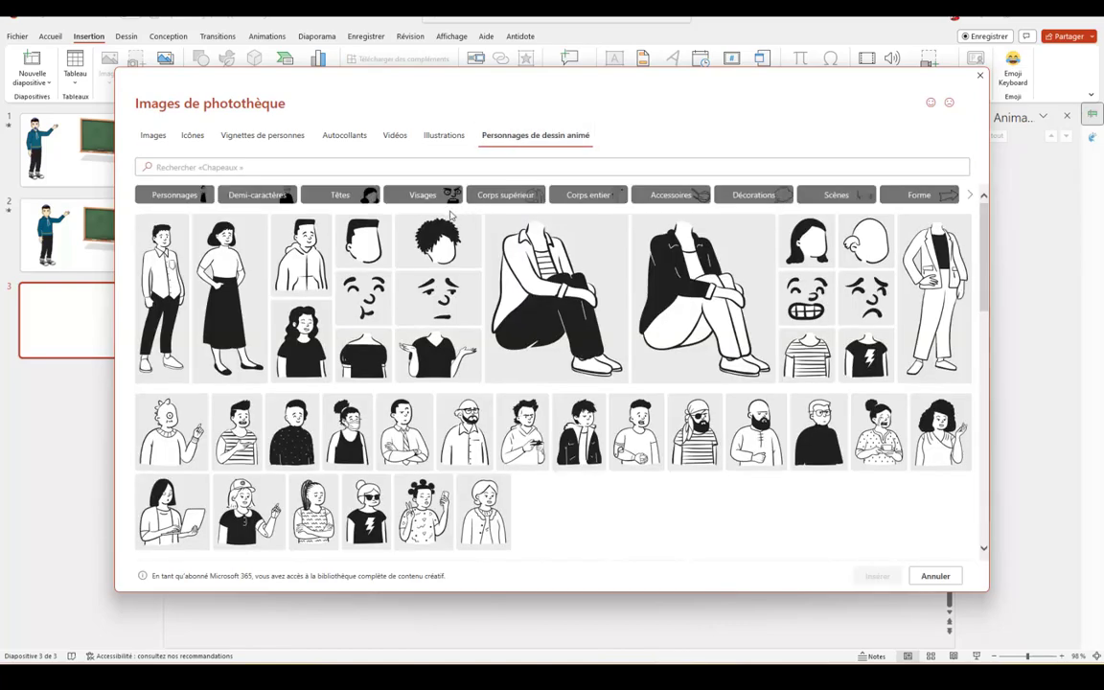
scroll(475, 369, "down", 10)
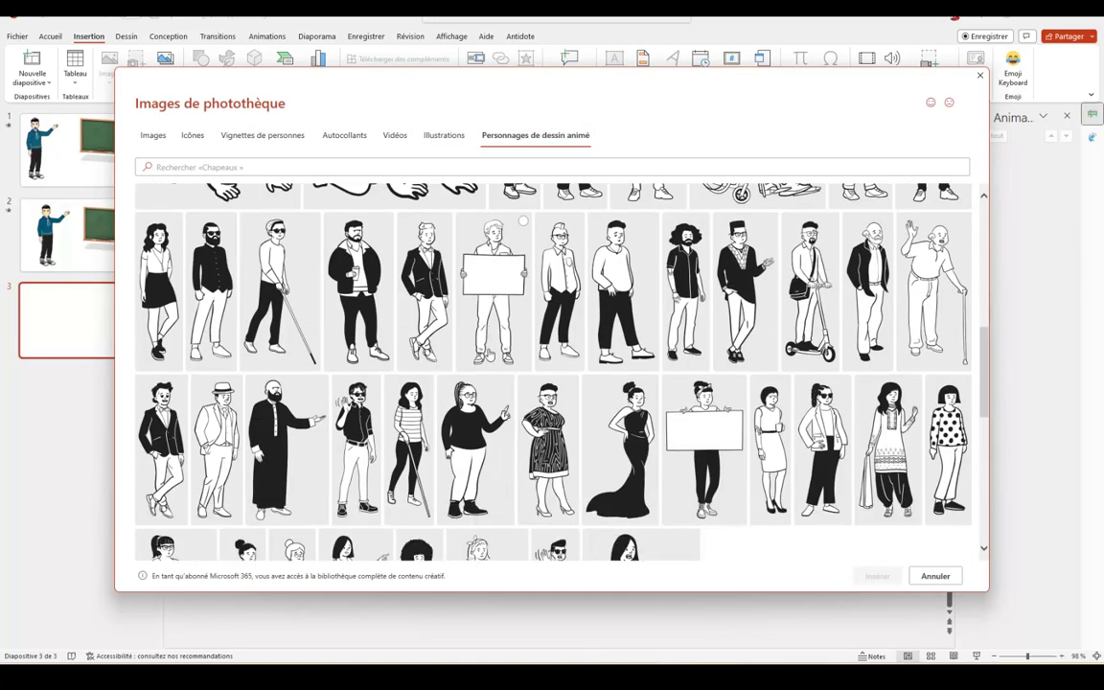
scroll(488, 353, "down", 5)
scroll(489, 352, "down", 5)
scroll(489, 353, "down", 3)
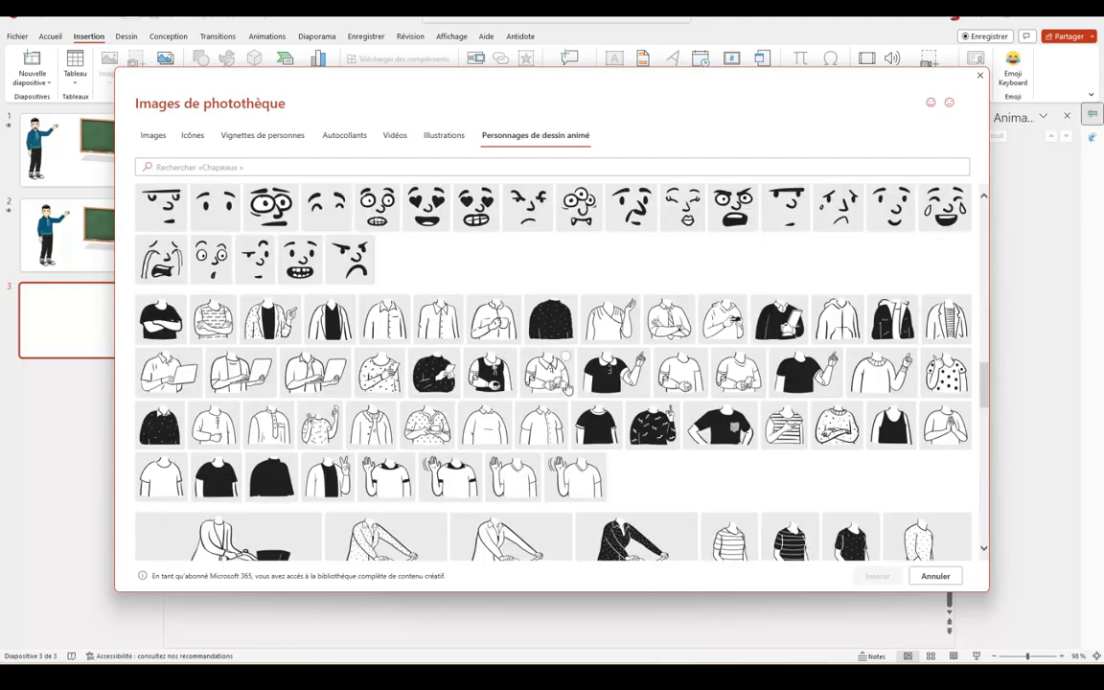
scroll(560, 386, "up", 5)
scroll(527, 386, "up", 5)
scroll(489, 386, "up", 5)
scroll(454, 386, "up", 5)
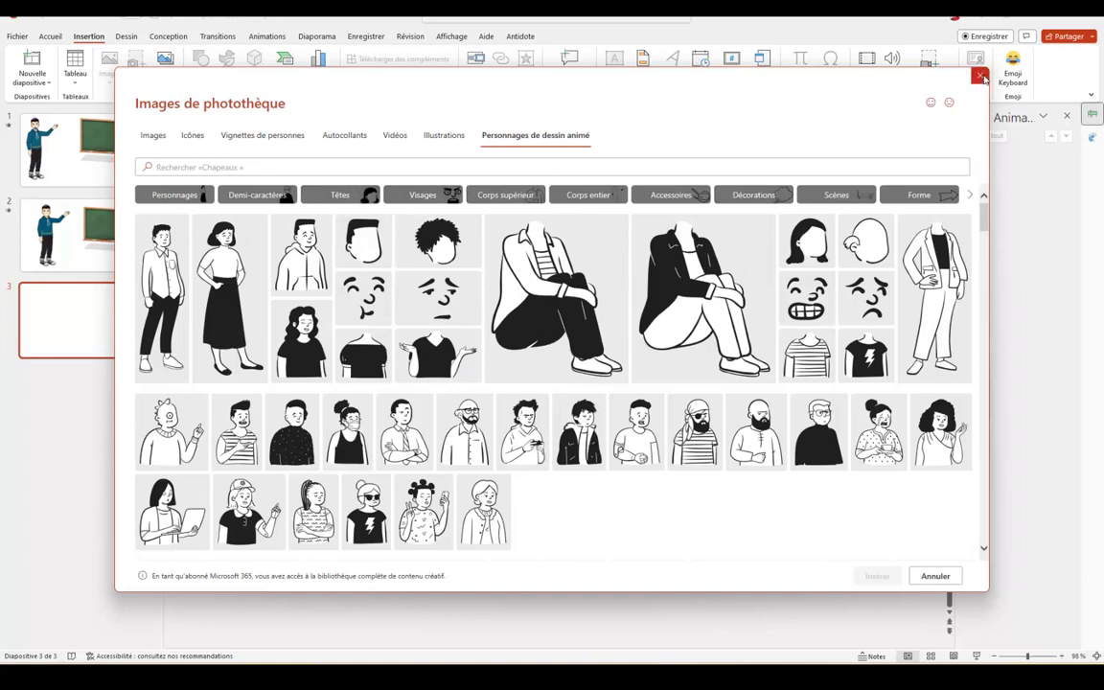
left_click(982, 77)
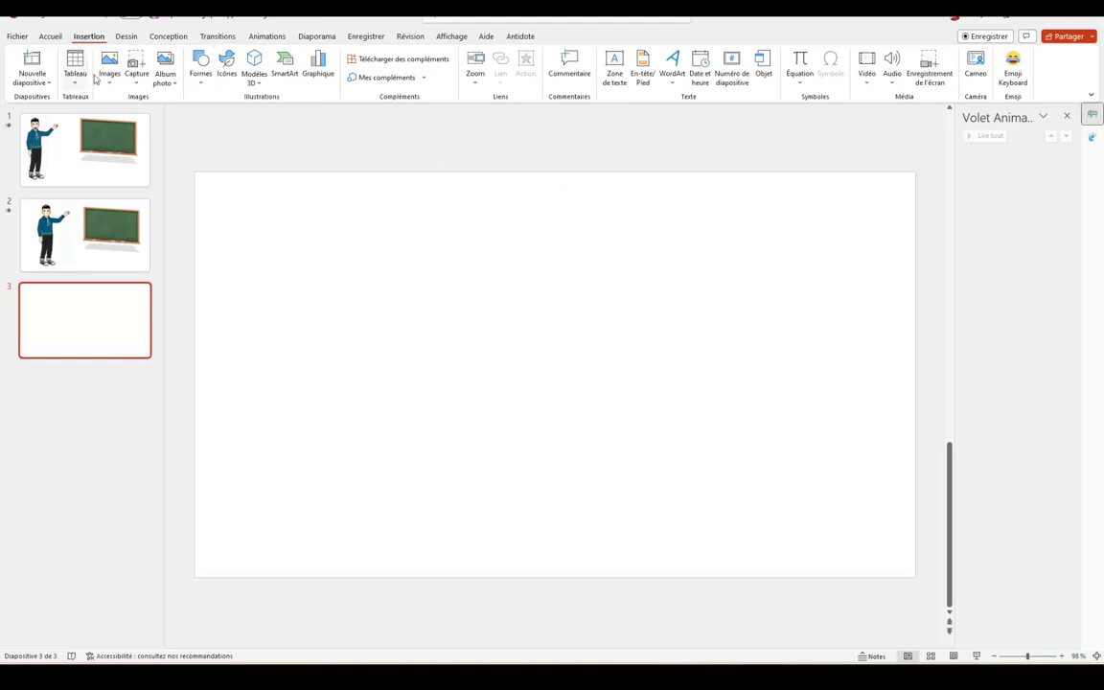
Step: Add the Pixton Comic Characters add-in from Mes compléments and open its pane
left_click(388, 77)
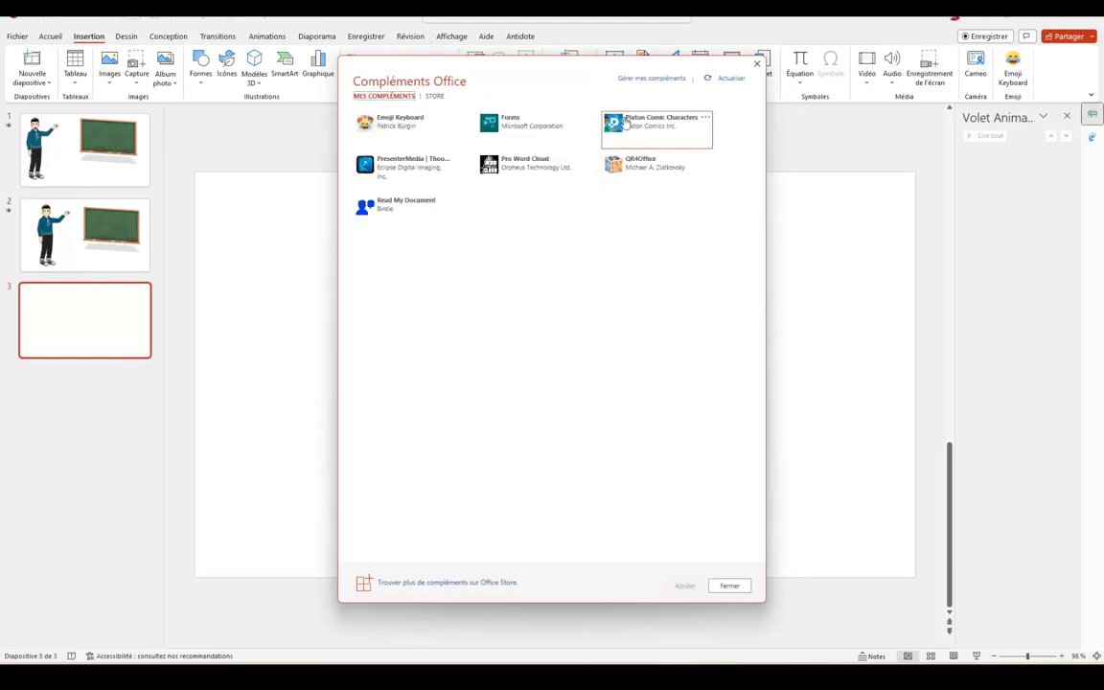
left_click(624, 122)
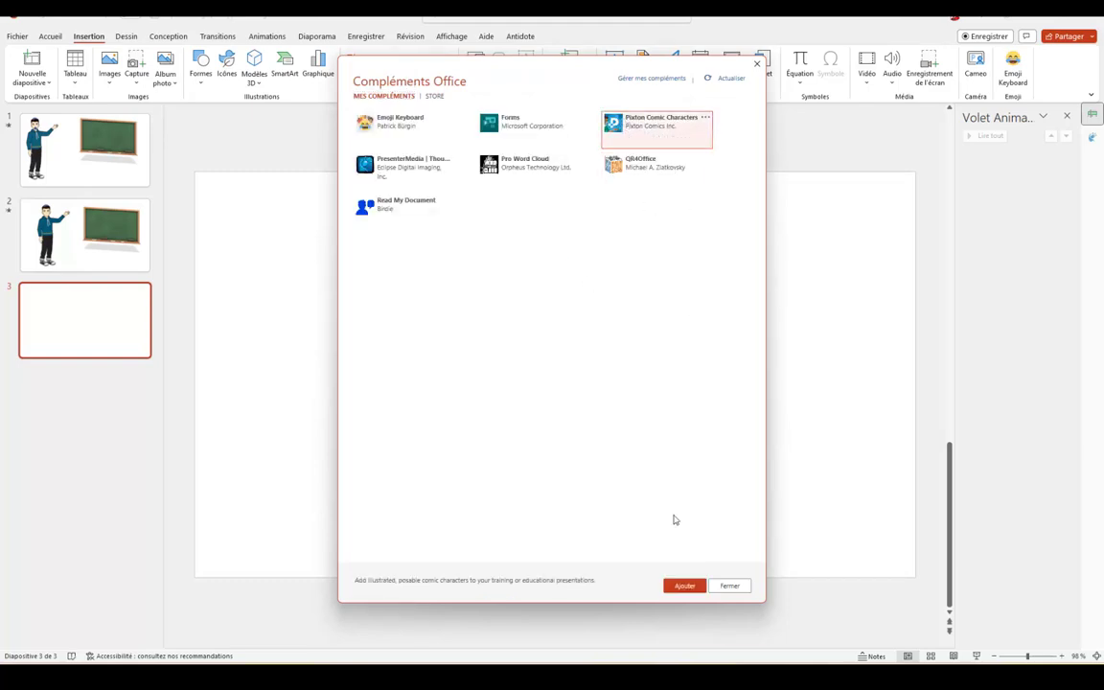
left_click(683, 584)
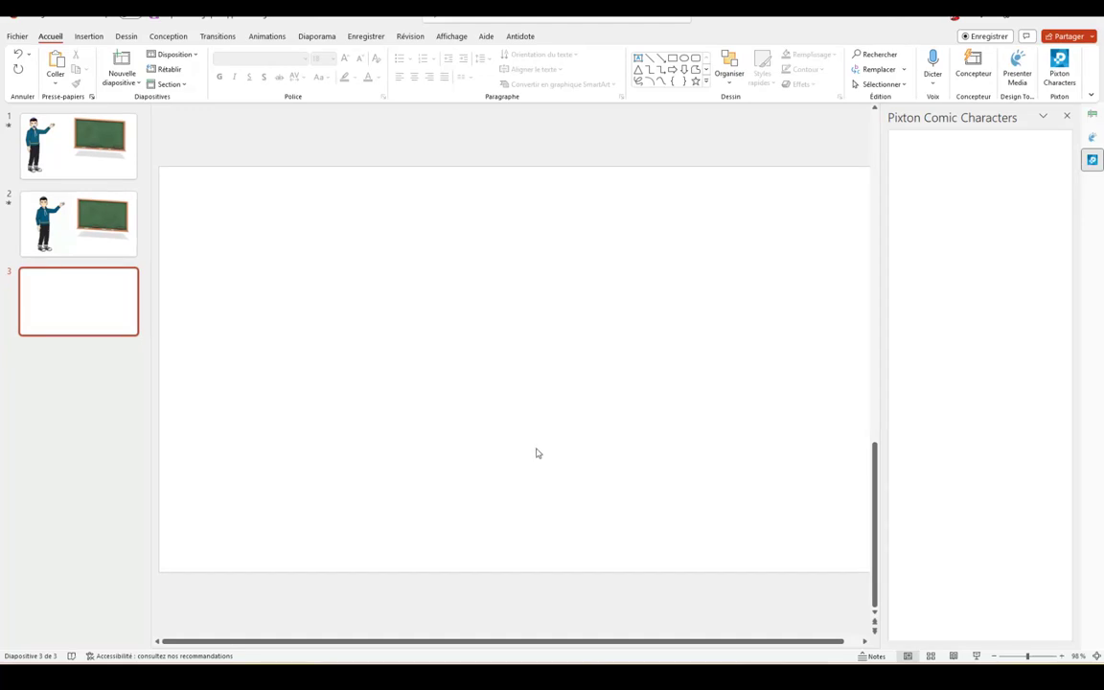
Step: Start a Pixton quickstart character and choose the male character type
left_click(985, 318)
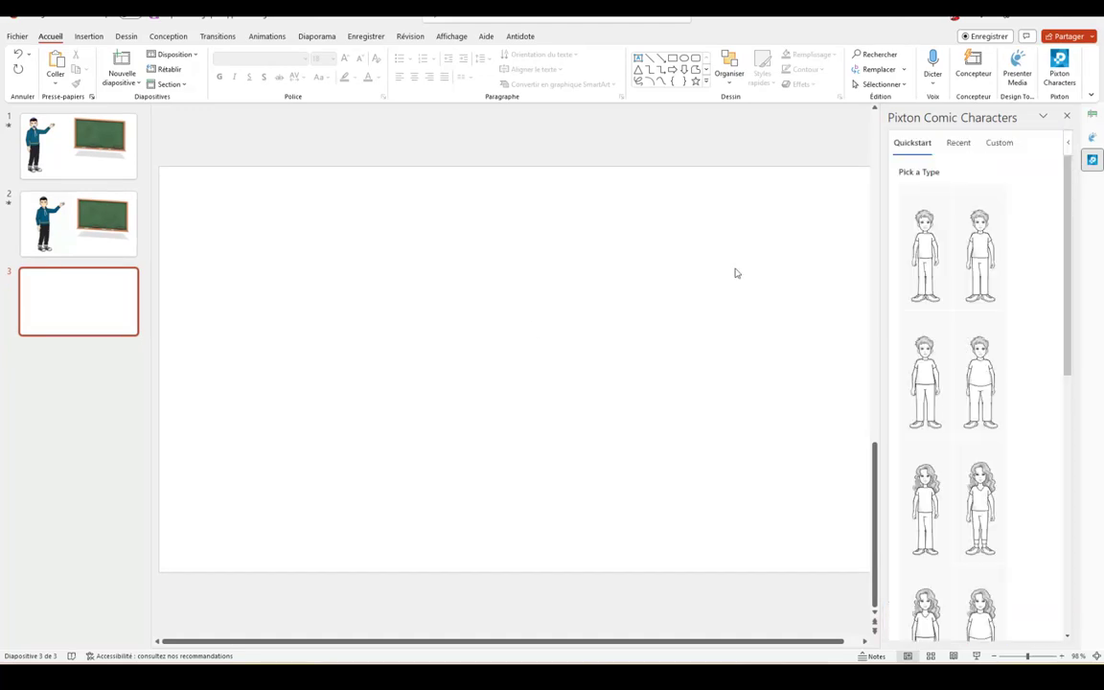
scroll(985, 275, "down", 4)
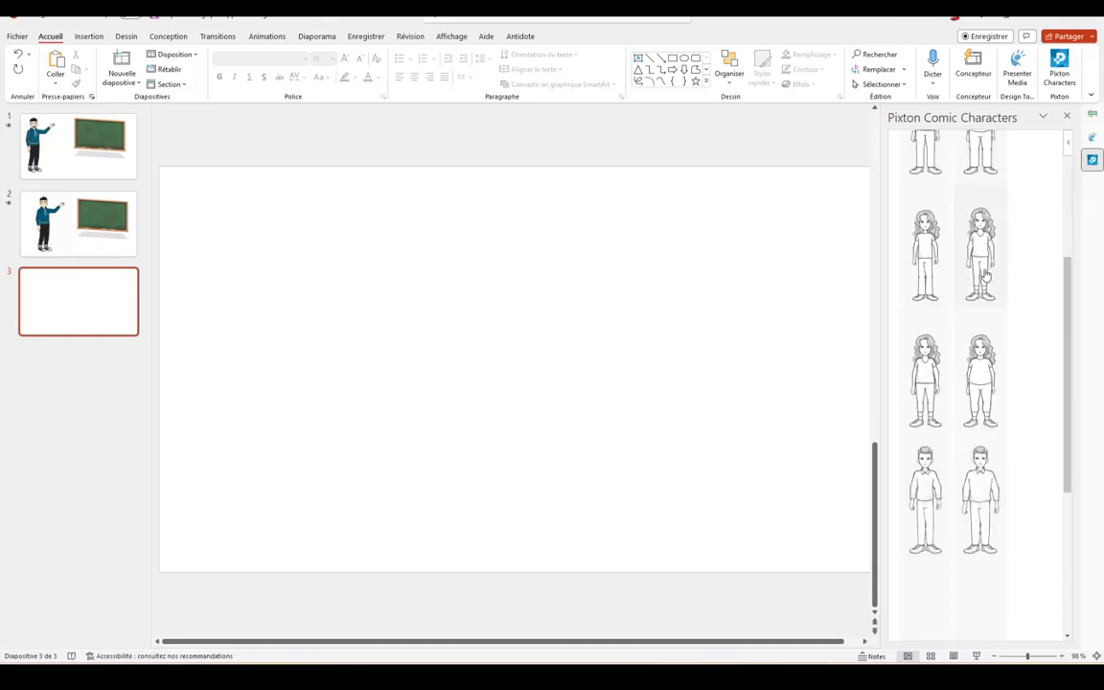
scroll(985, 275, "down", 1)
scroll(1019, 414, "up", 1)
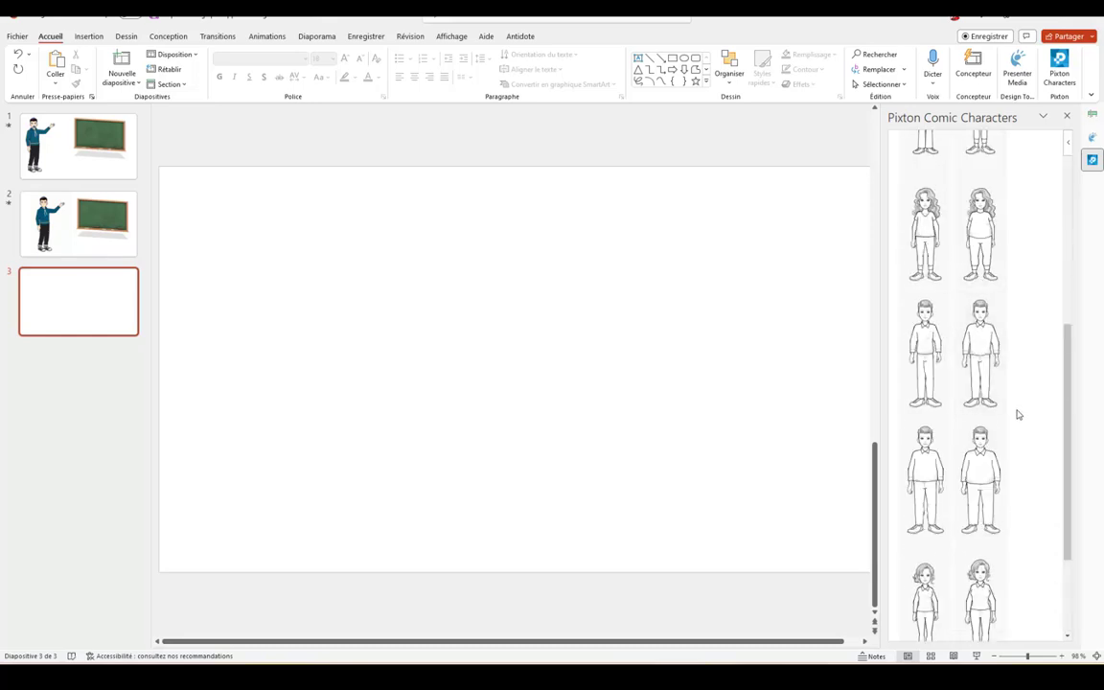
scroll(1021, 402, "up", 5)
scroll(1021, 403, "down", 5)
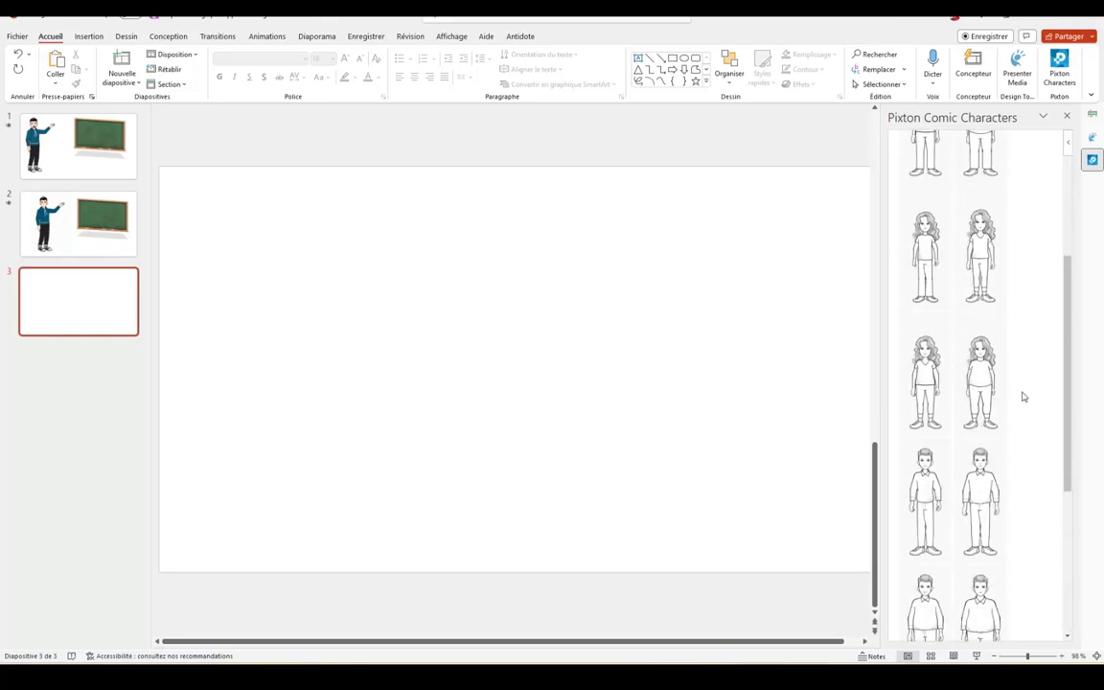
scroll(1021, 403, "down", 2)
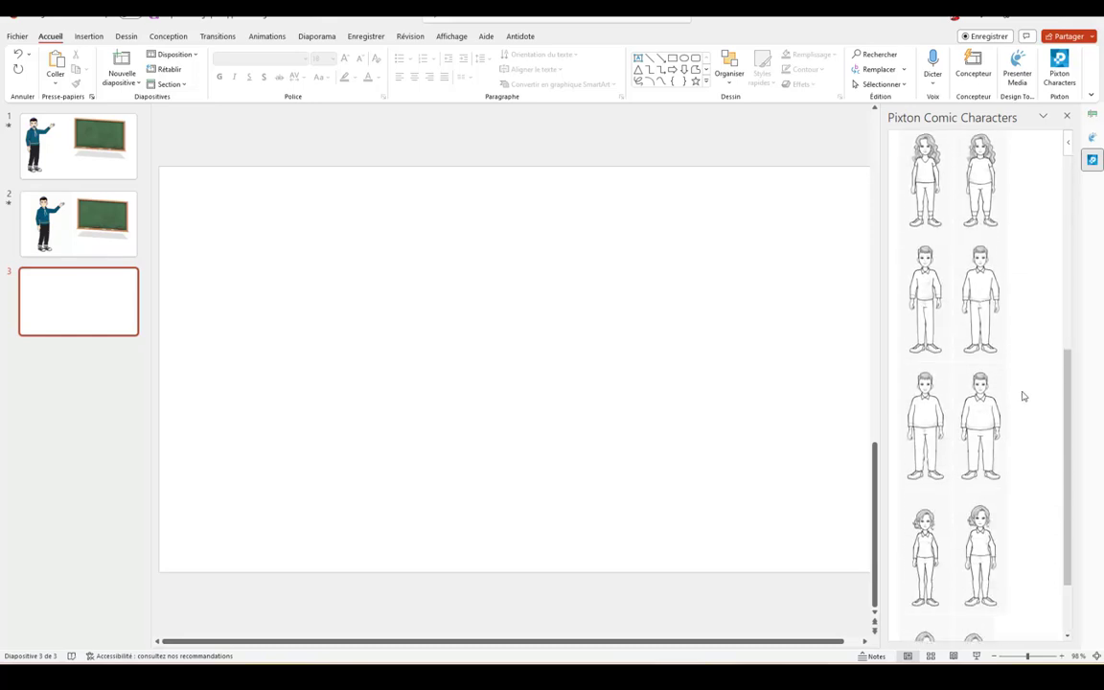
left_click(979, 285)
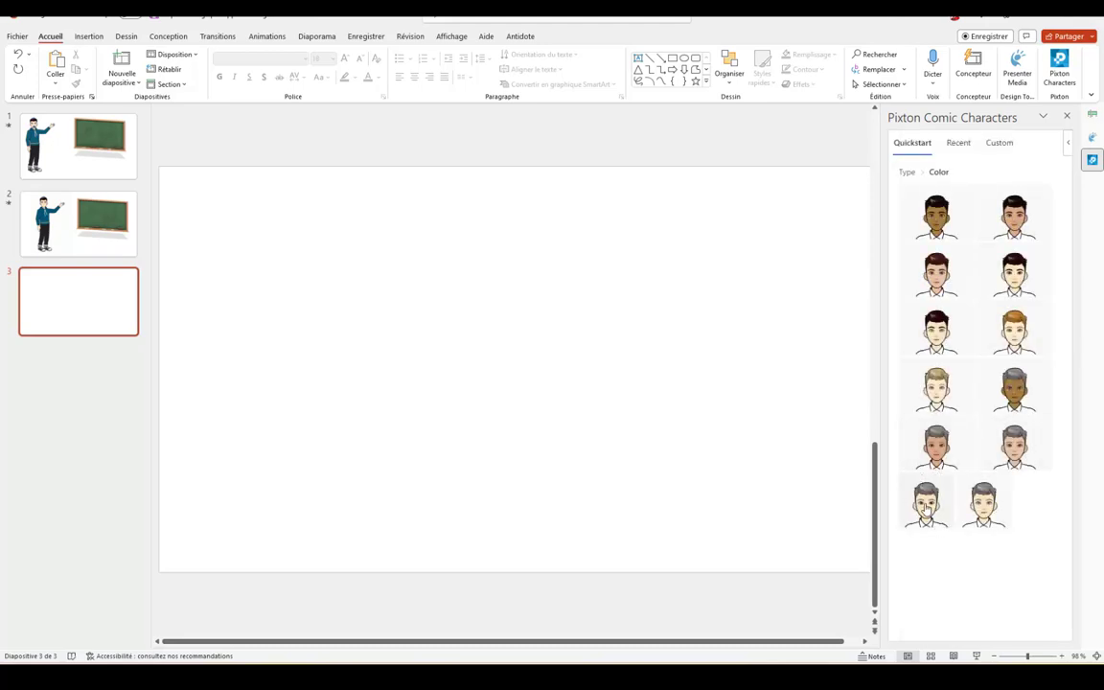
Step: Give the character short dark hair and the teal hoodie outfit
left_click(937, 334)
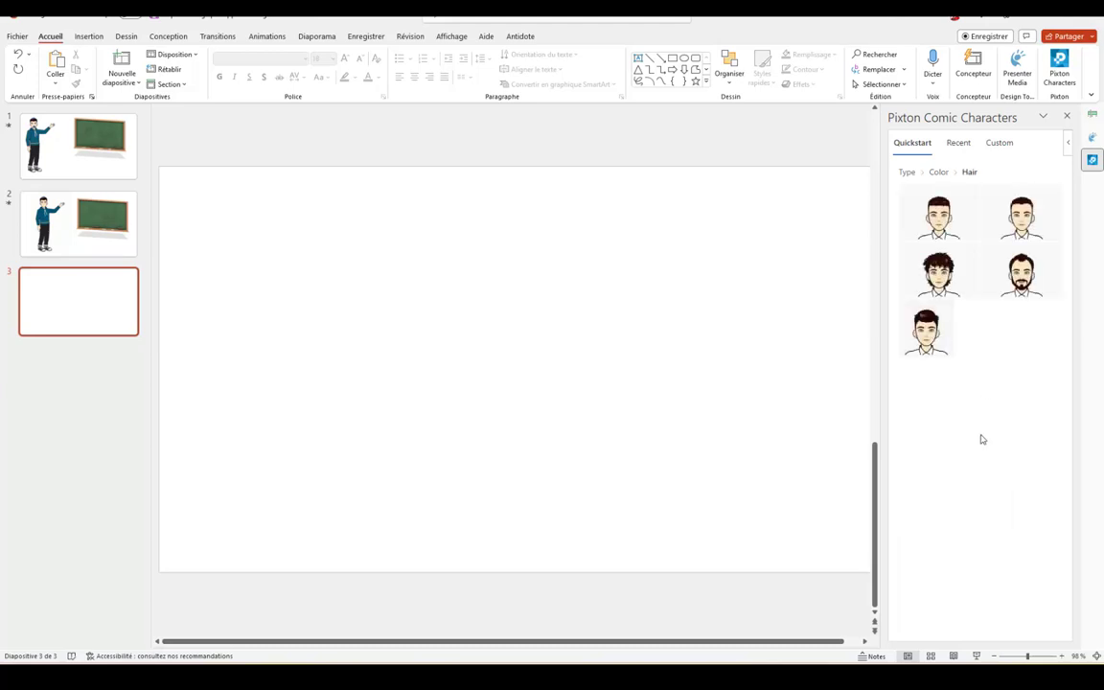
left_click(943, 350)
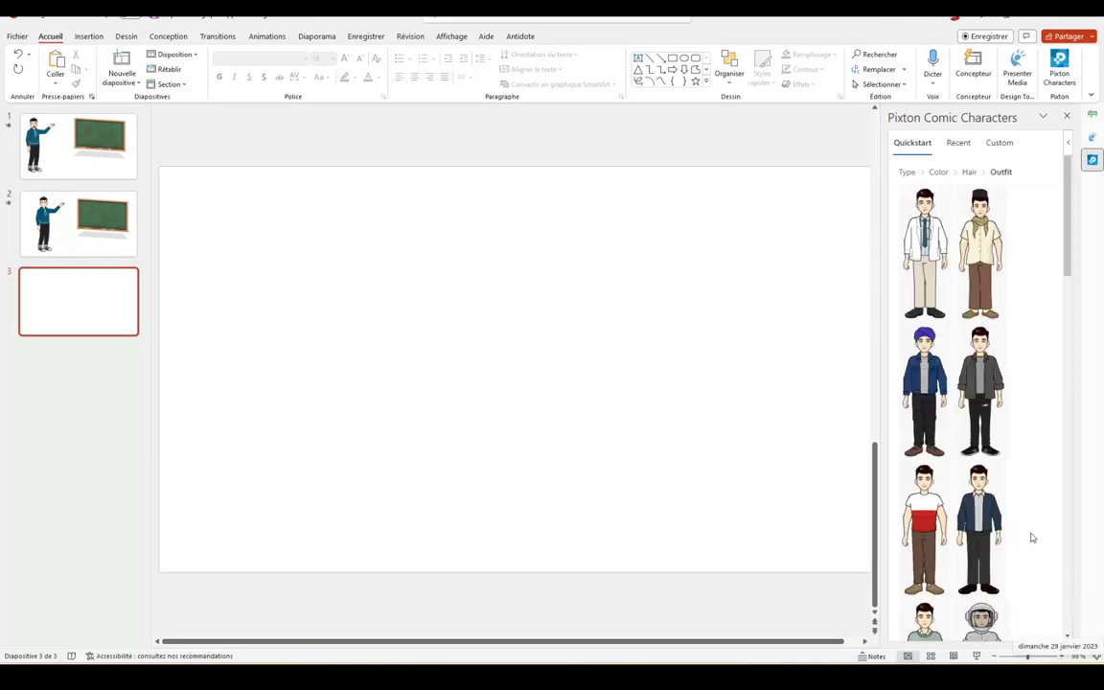
scroll(944, 353, "down", 1)
scroll(940, 313, "down", 2)
scroll(946, 299, "down", 1)
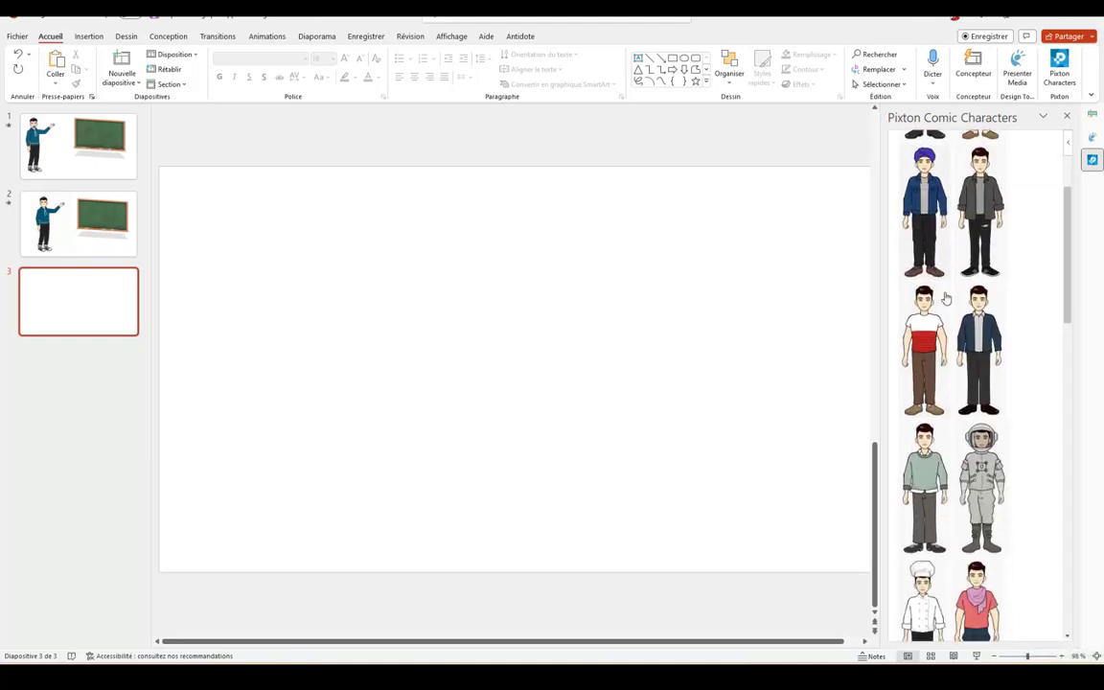
scroll(946, 299, "down", 3)
scroll(936, 289, "down", 3)
scroll(919, 274, "down", 2)
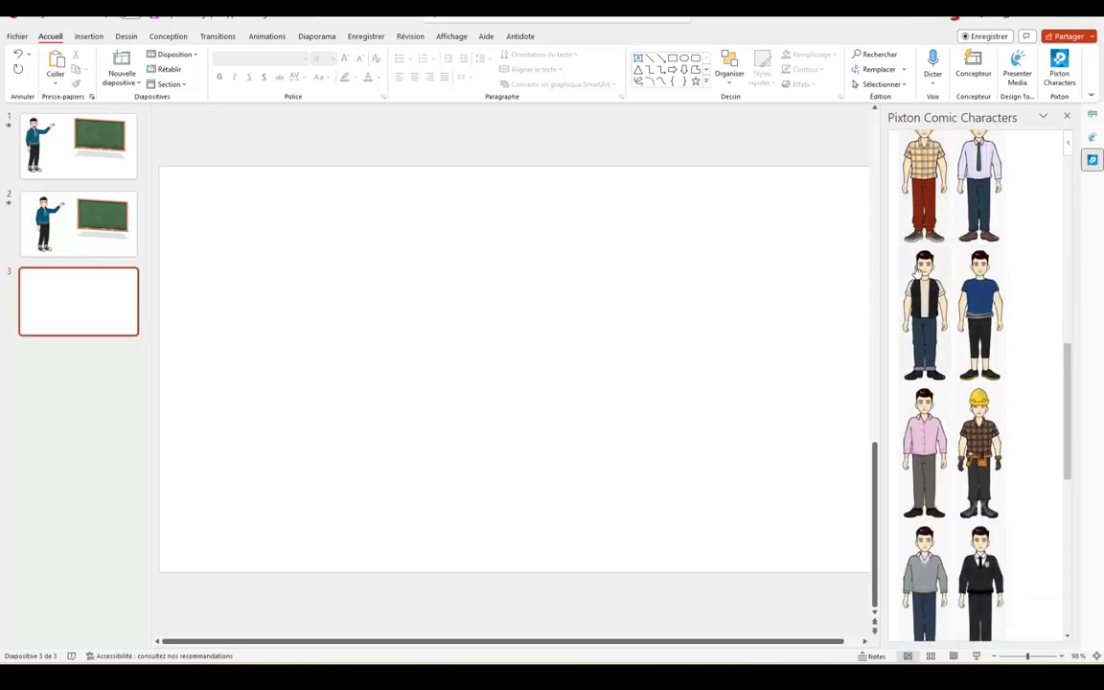
scroll(918, 271, "down", 3)
scroll(910, 327, "down", 3)
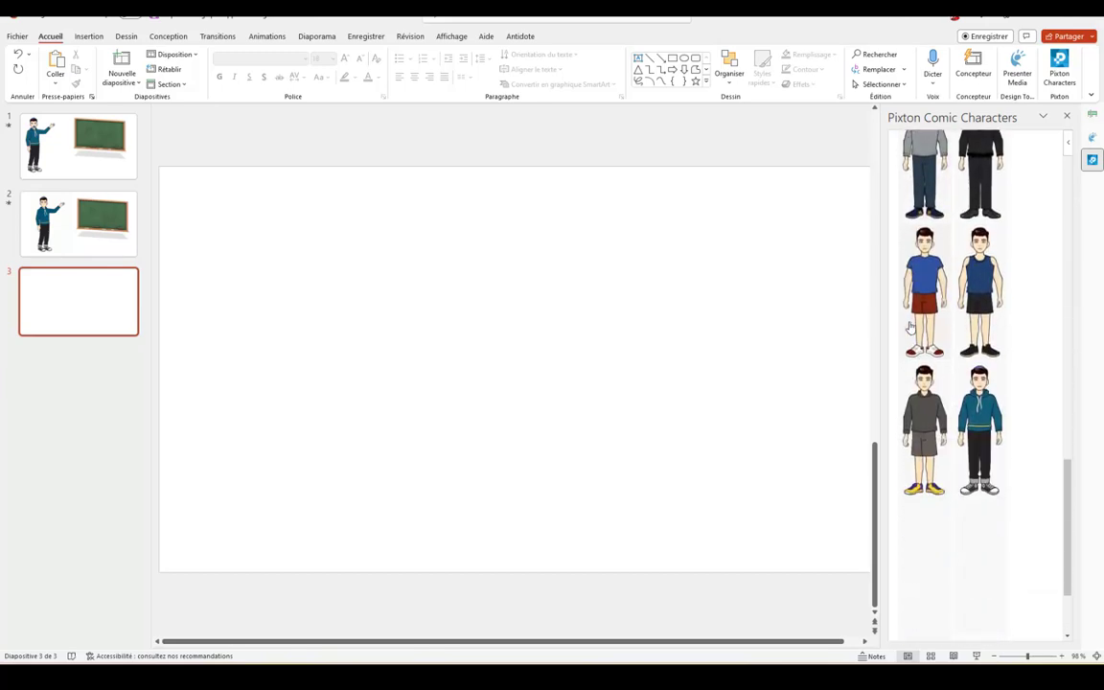
scroll(911, 327, "down", 1)
left_click(981, 324)
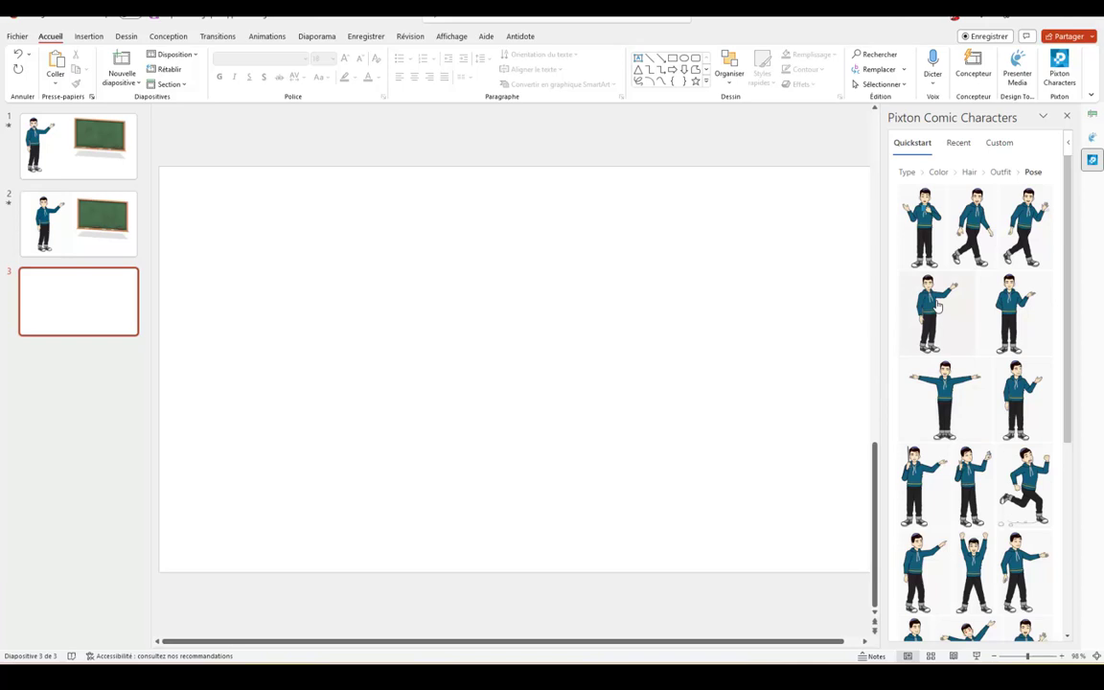
Step: Insert the pointing teal-hoodie pose on slide 3, shrink it and move it left
left_click(938, 306)
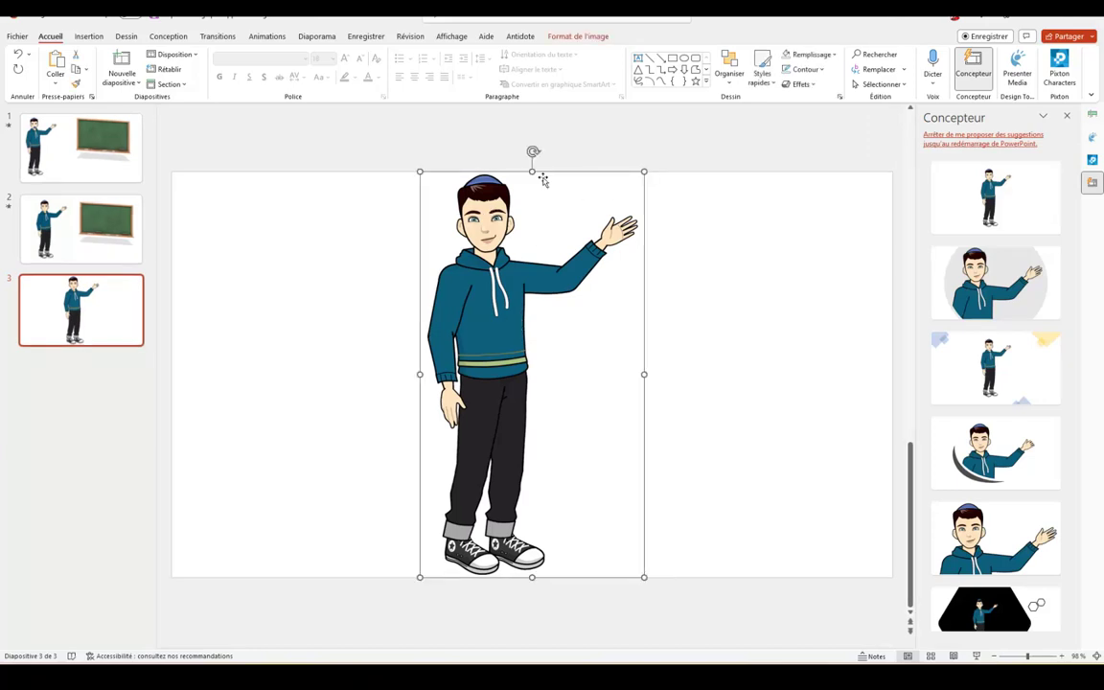
left_click_drag(647, 170, 598, 255)
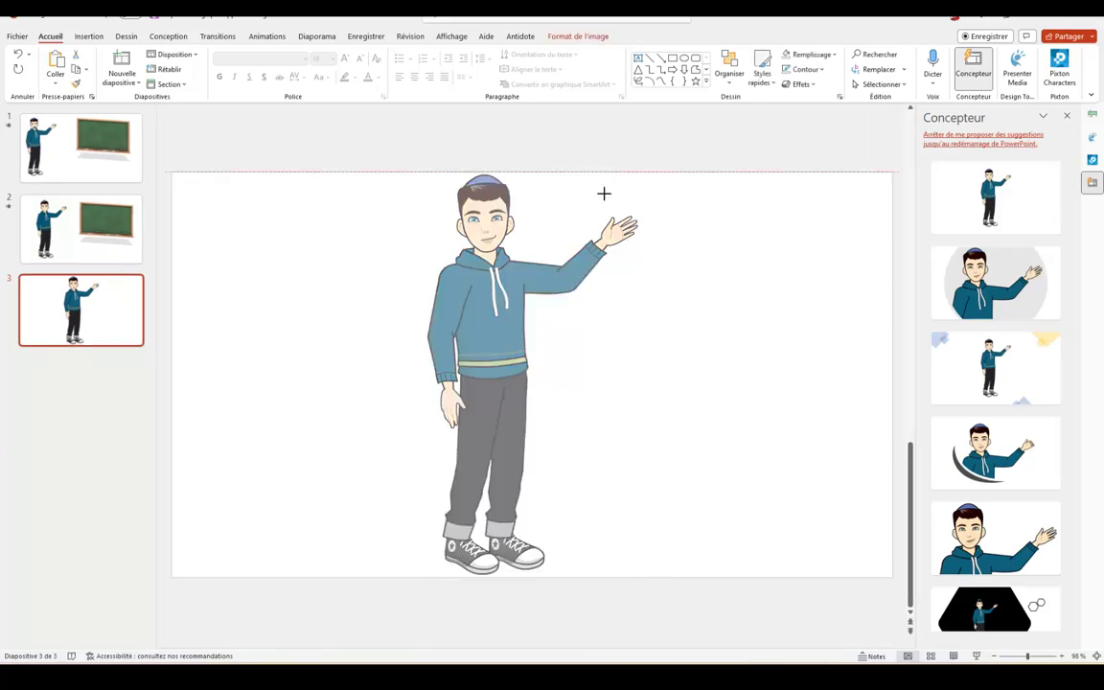
left_click_drag(495, 344, 347, 343)
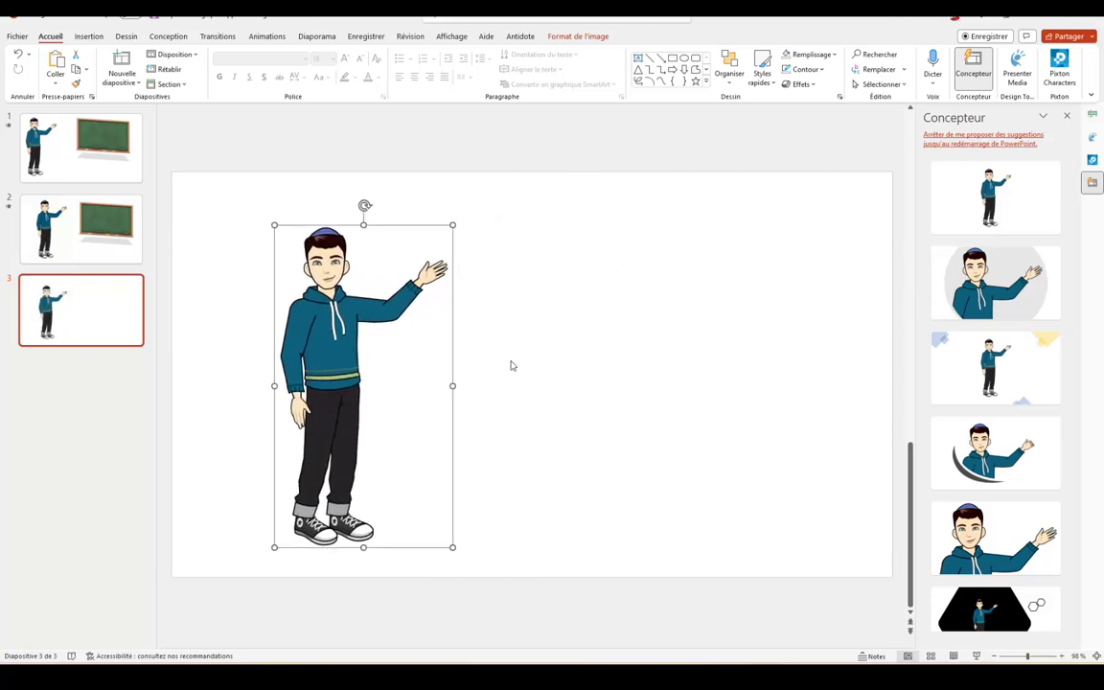
left_click(242, 161)
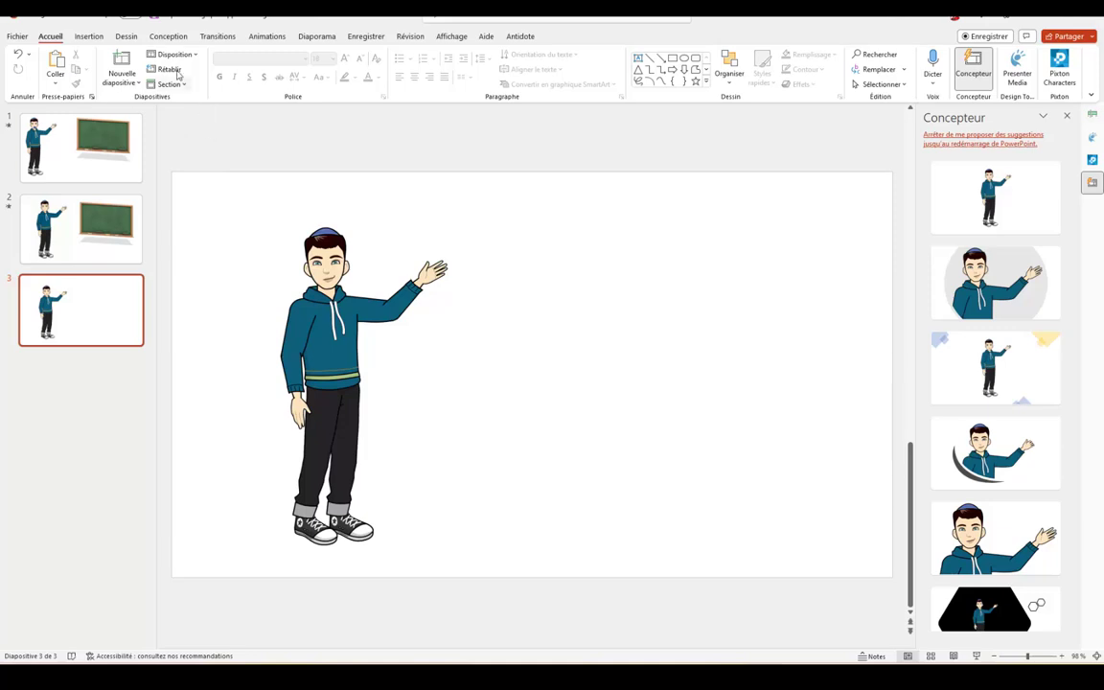
Step: Draw a freehand shape covering the character's mouth
scroll(122, 40, "down", 3)
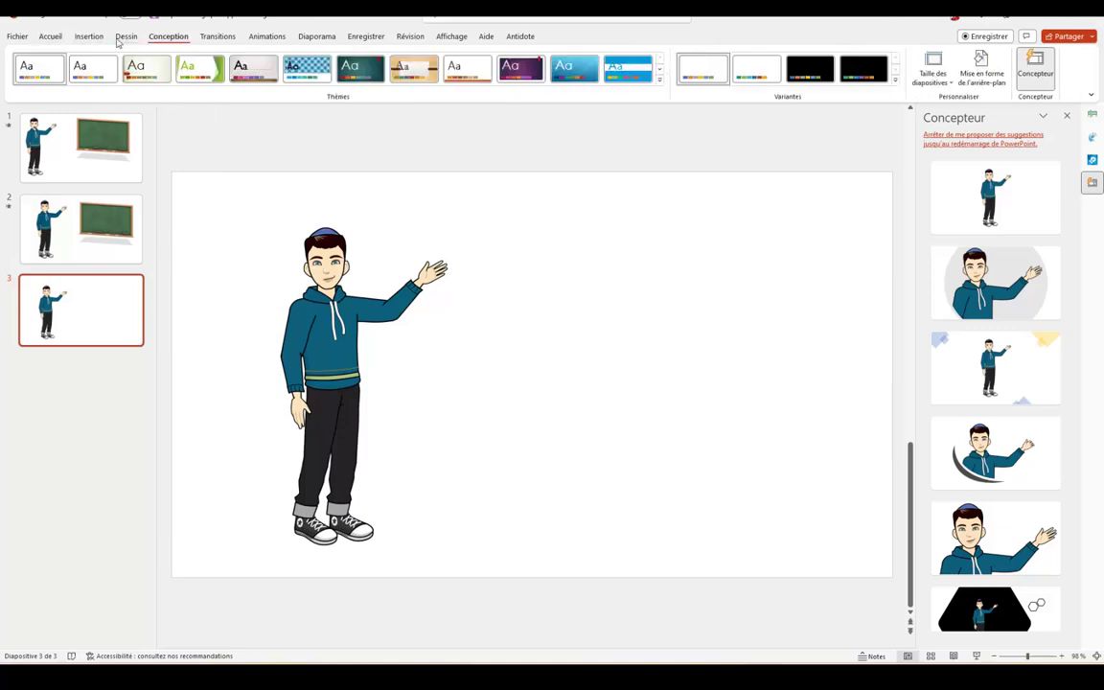
left_click(89, 36)
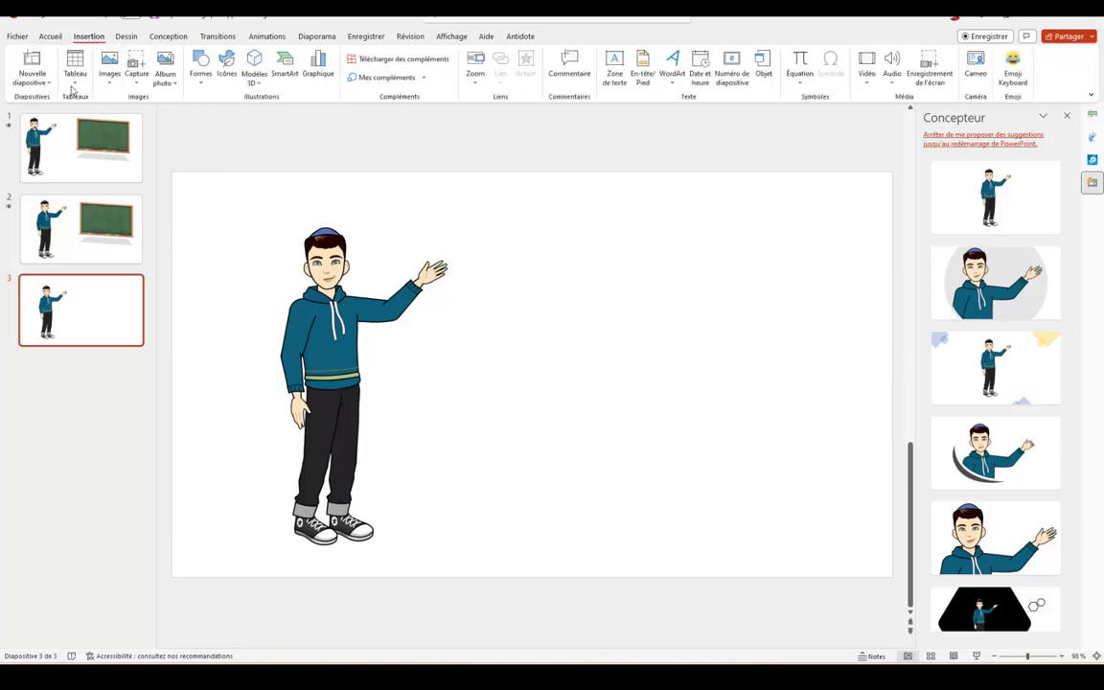
left_click(203, 84)
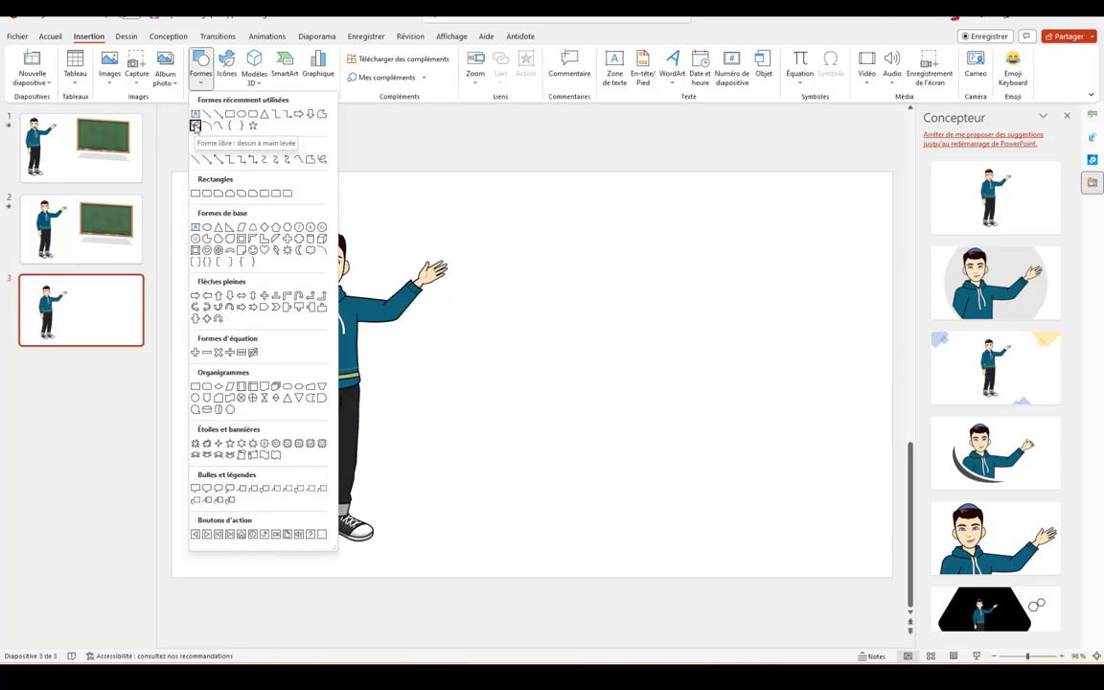
left_click(195, 125)
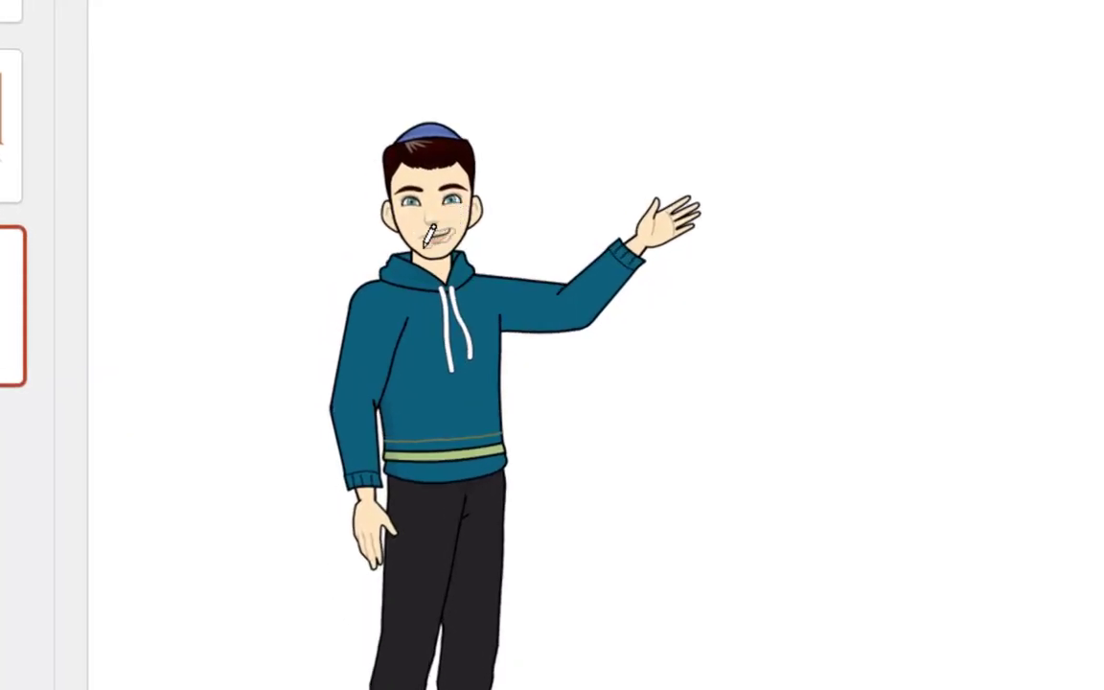
left_click_drag(424, 244, 450, 238)
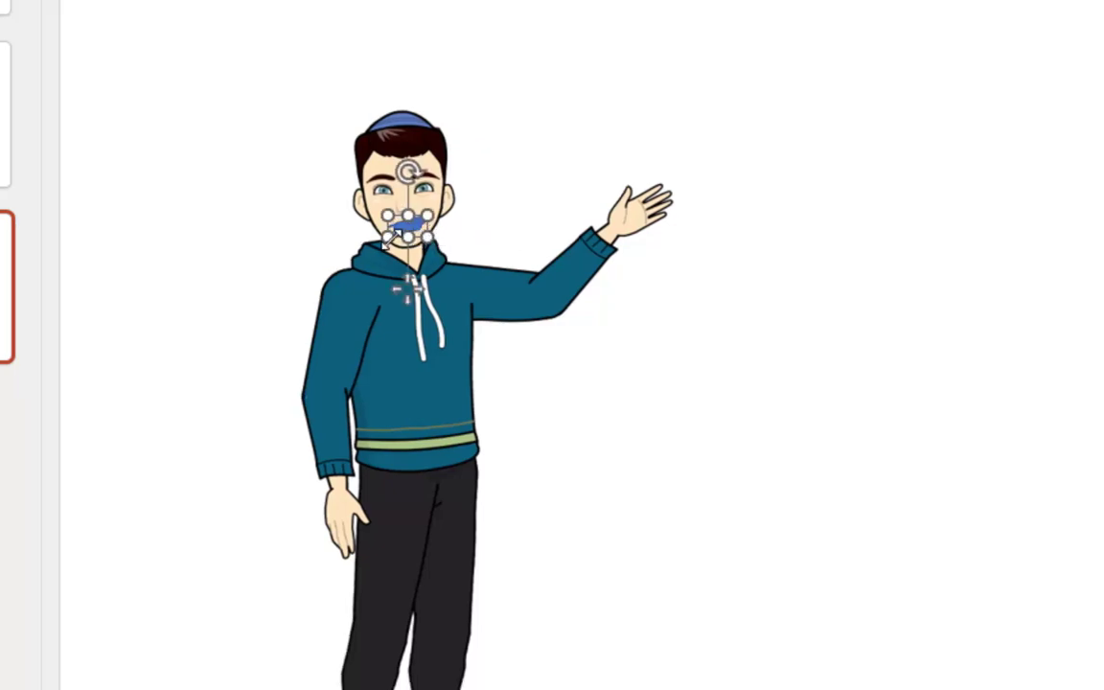
left_click(385, 238)
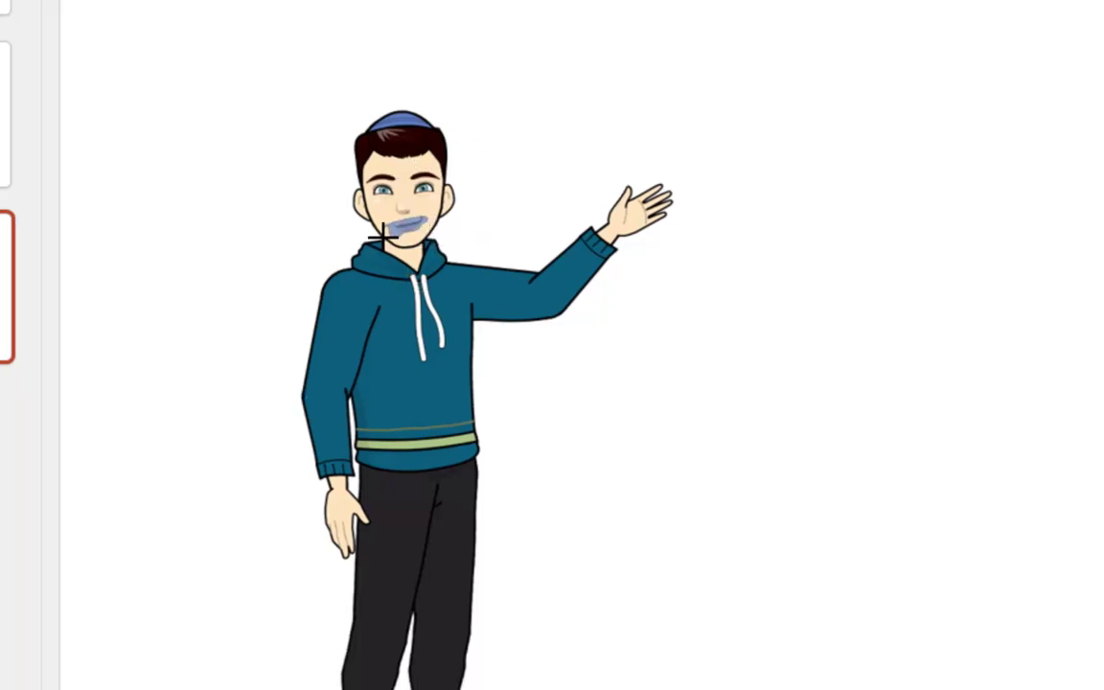
left_click_drag(382, 232, 384, 235)
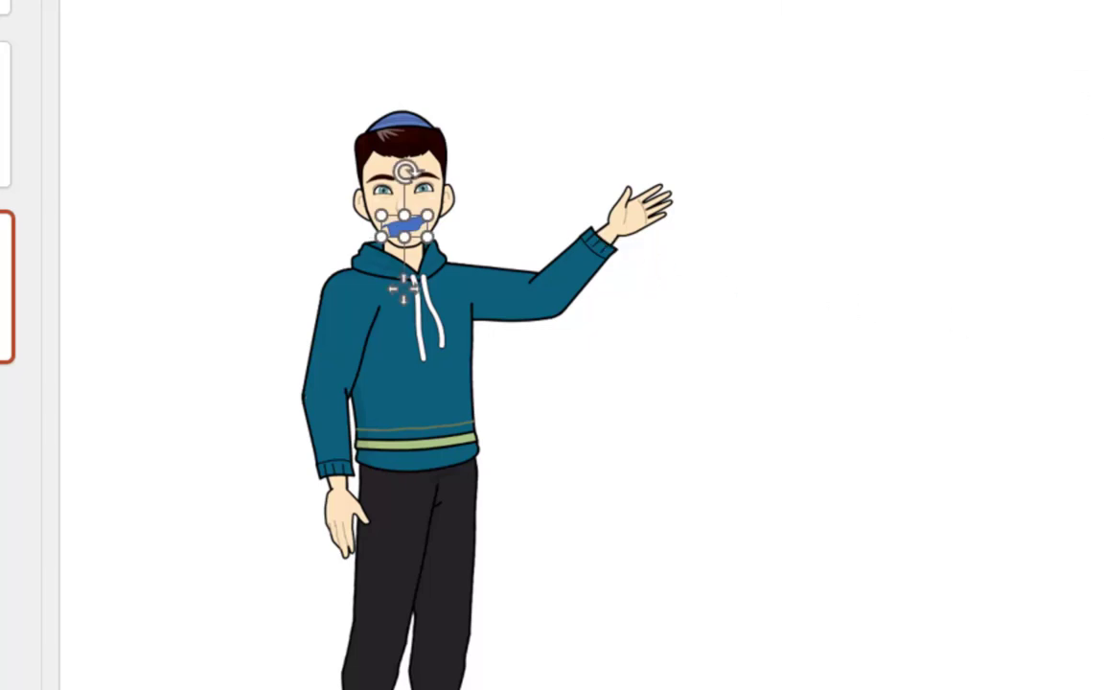
Step: Fill the patch with the cheek's skin colour via Pipette and set Sans contour
left_click(985, 49)
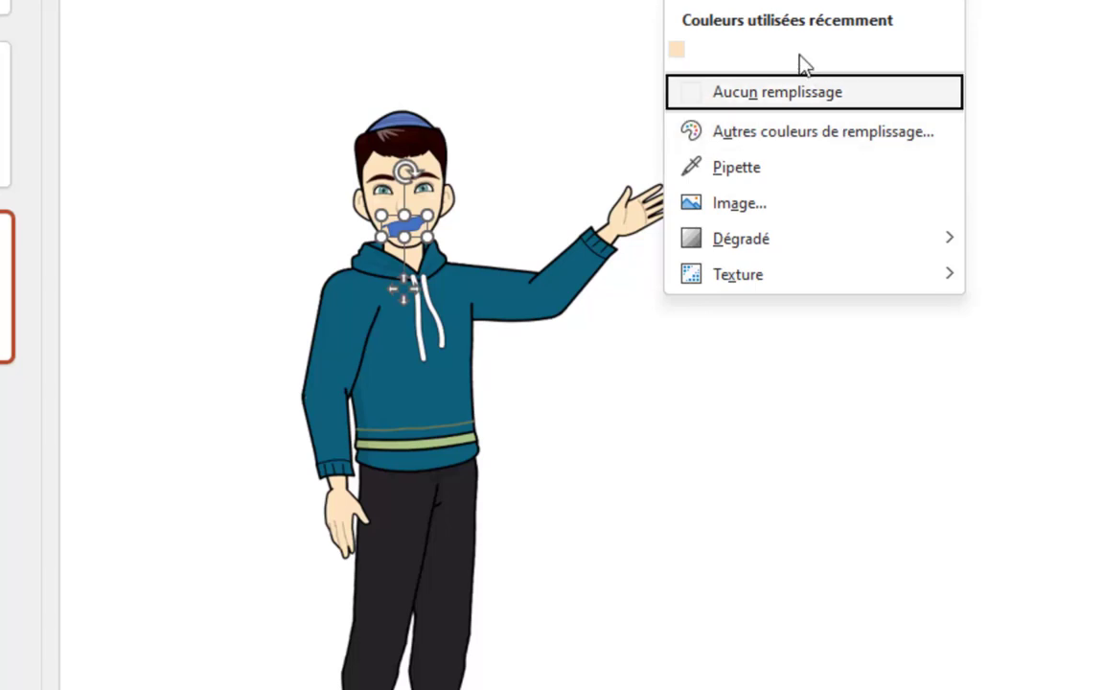
left_click(734, 170)
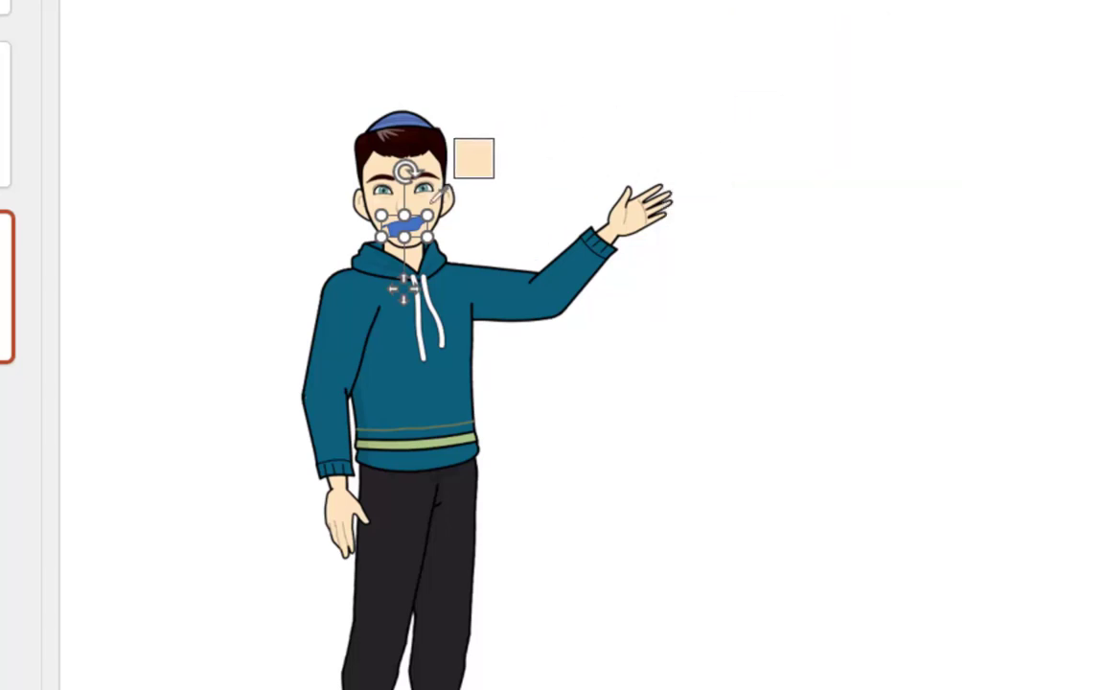
left_click(429, 207)
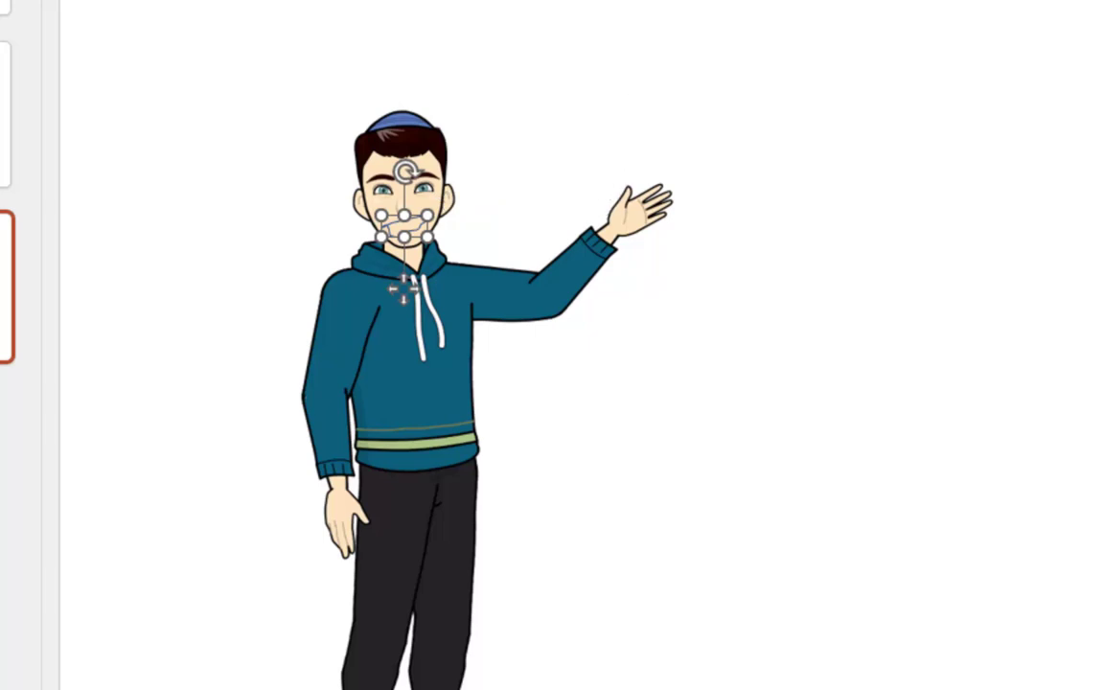
left_click(690, 2)
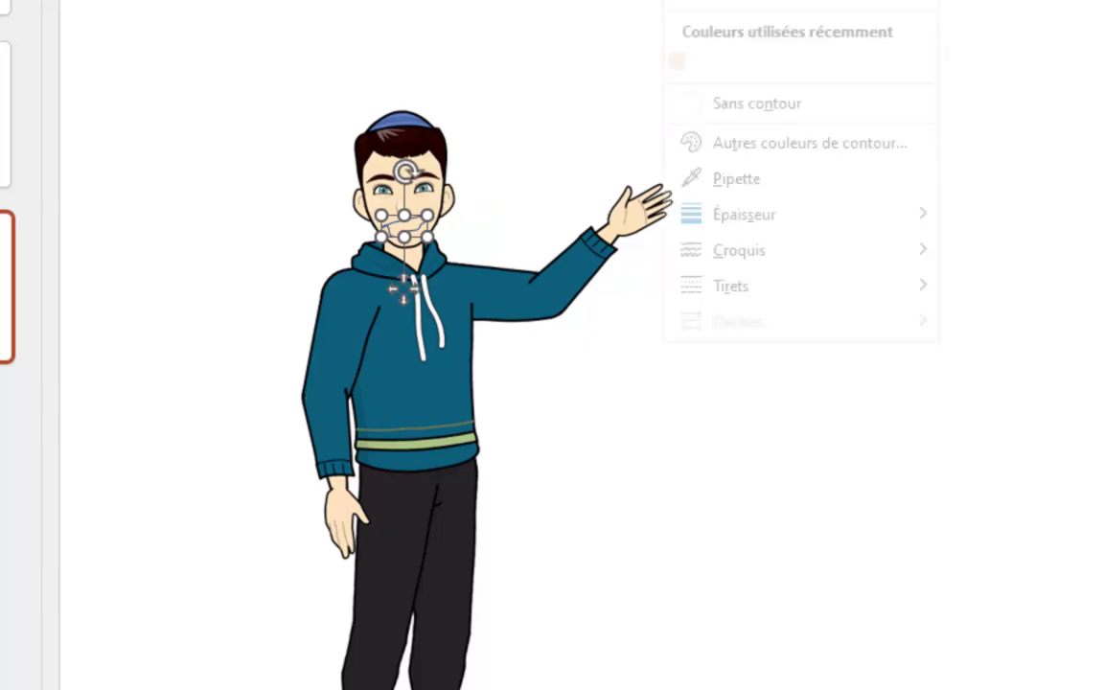
left_click(765, 131)
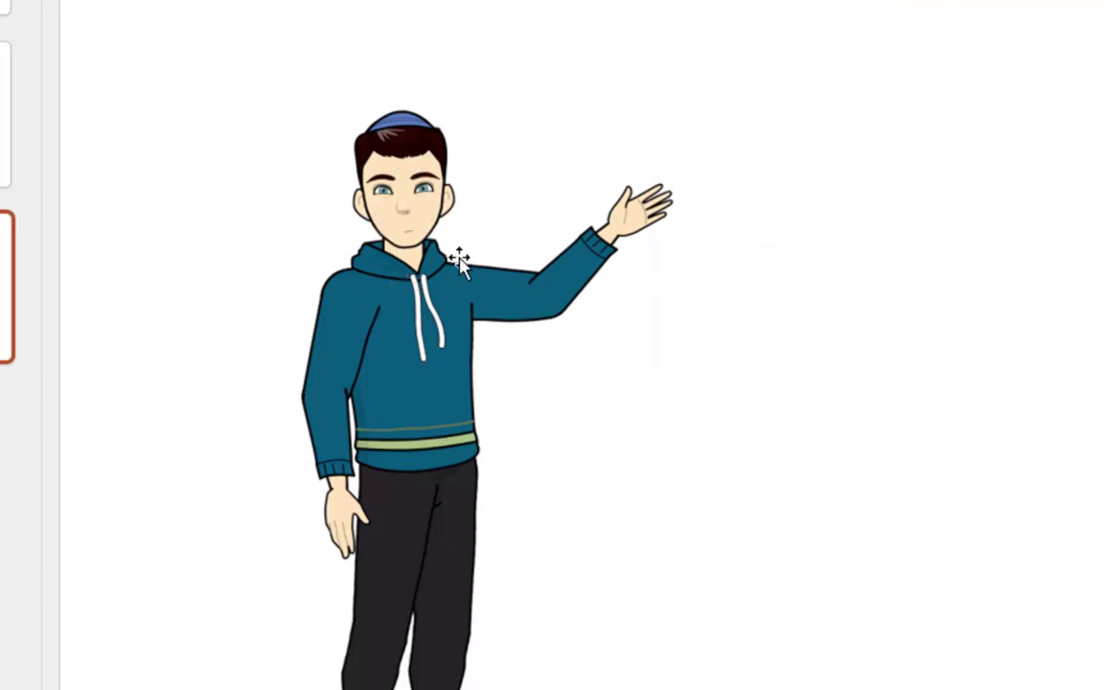
Step: Nudge the mouth patch down slightly into place
left_click(403, 228)
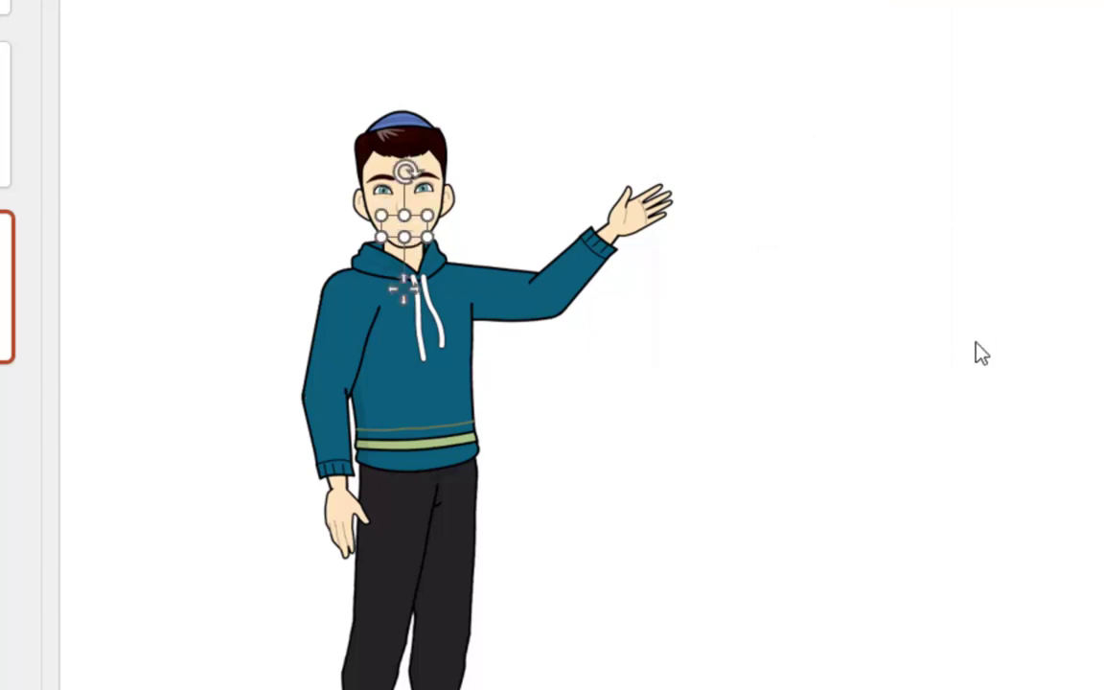
key("Down")
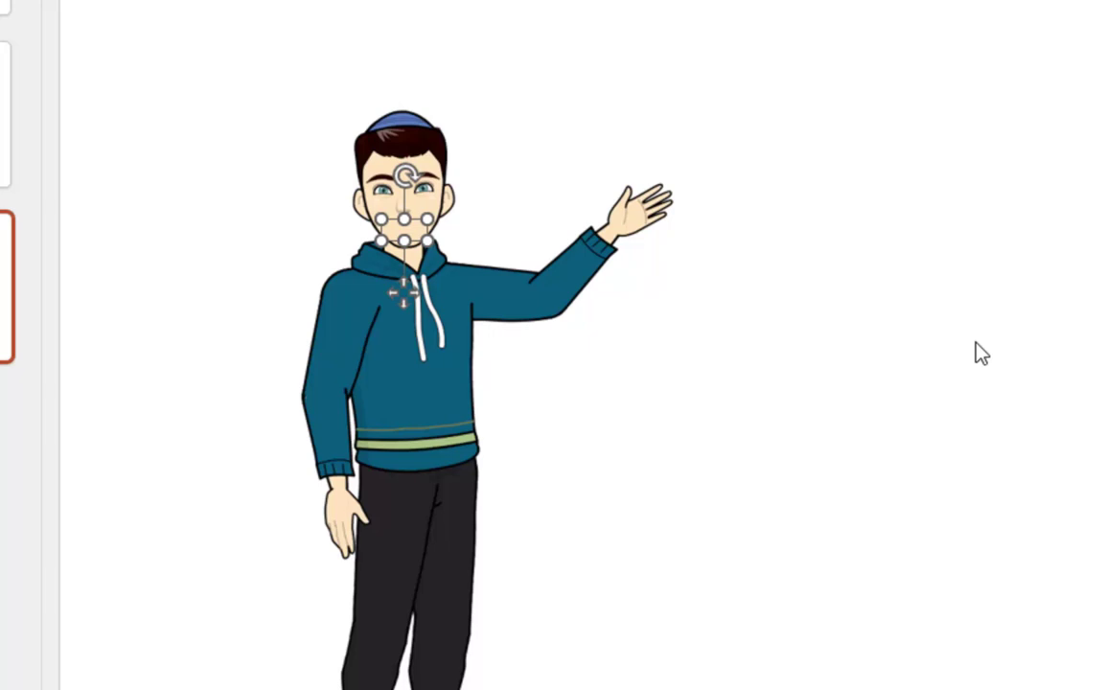
left_click(979, 353)
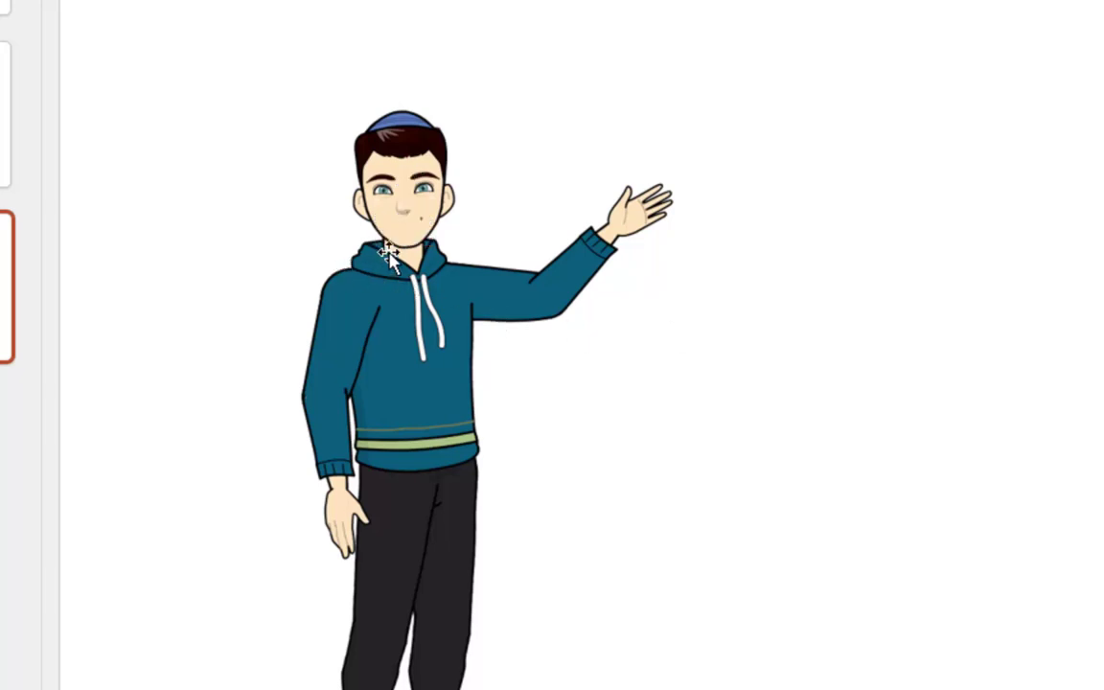
left_click(407, 230)
left_click(429, 213)
left_click(886, 469)
key("ctrl+o")
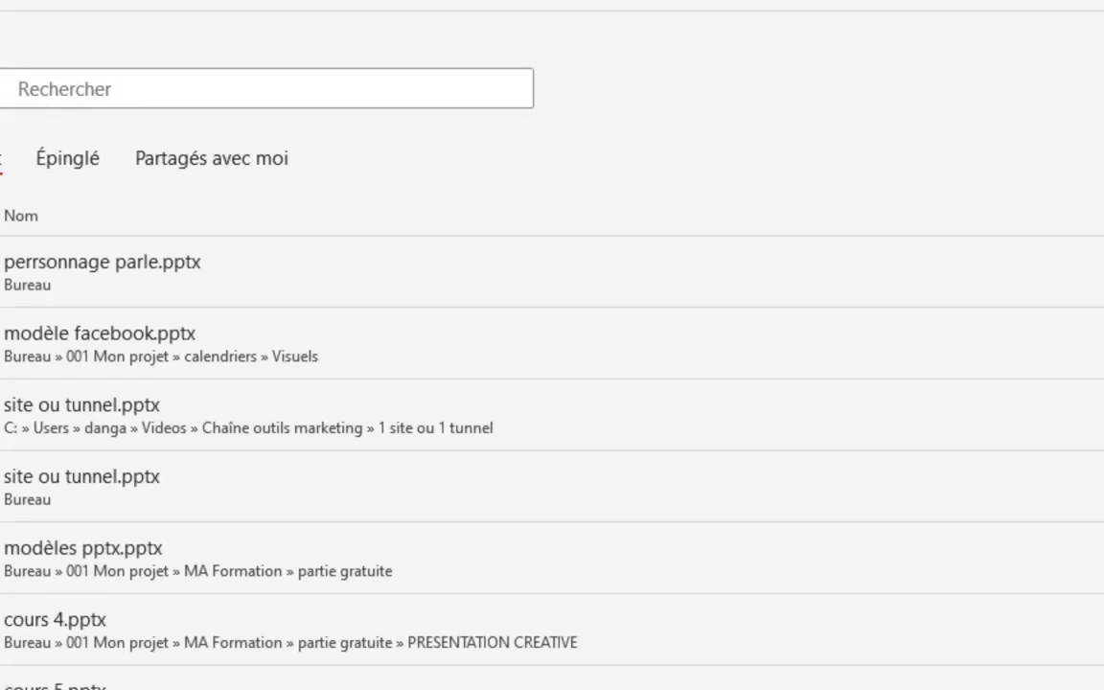
left_click(84, 265)
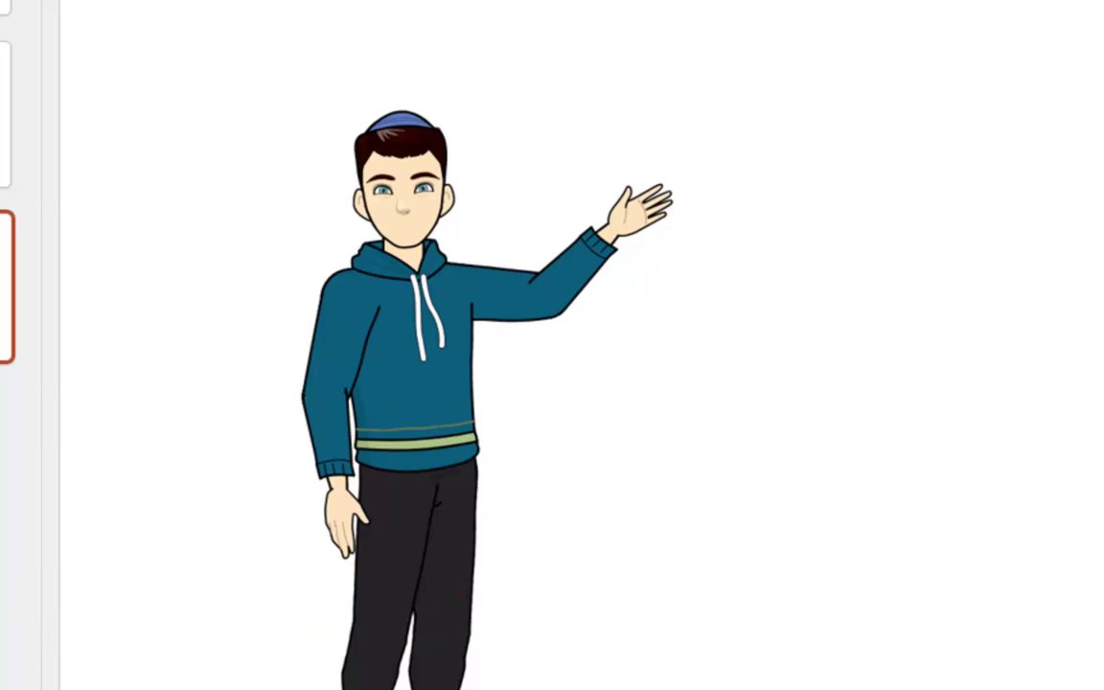
Step: Draw a small blue ellipse over the character's mouth and shift it slightly right
left_click(671, 30)
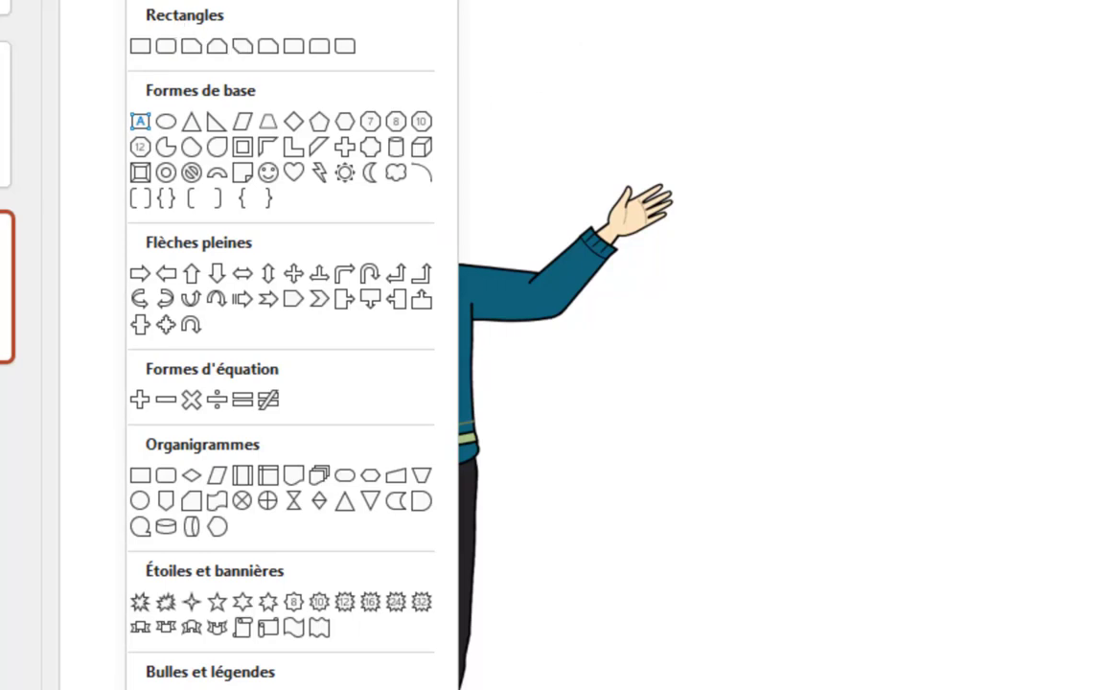
left_click(420, 273)
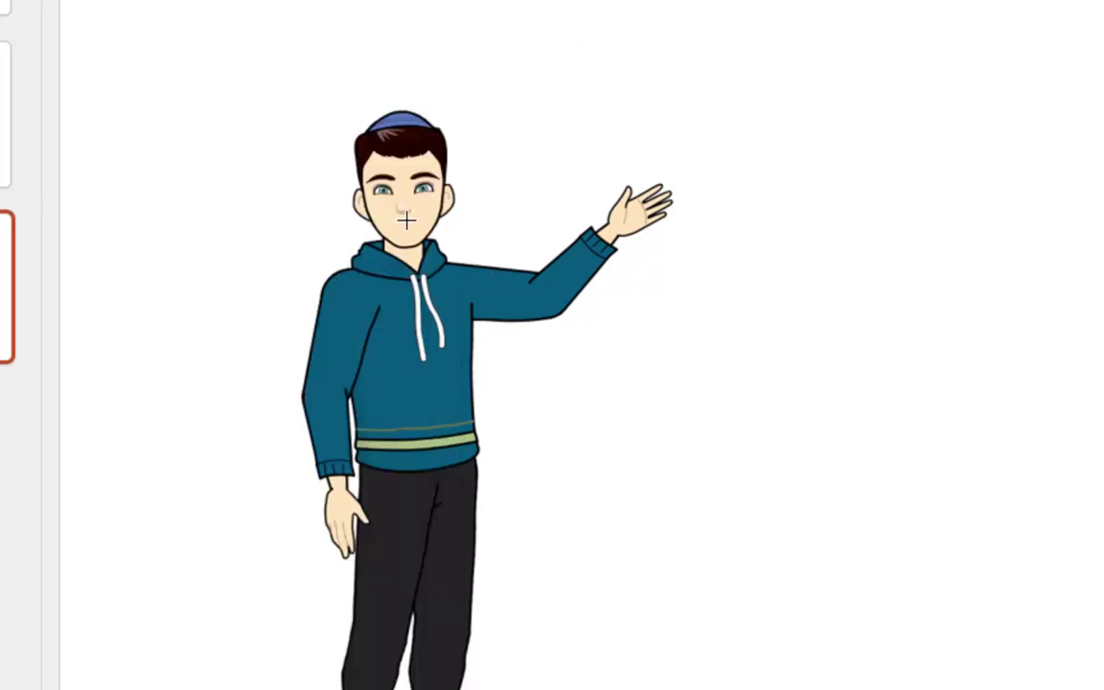
left_click_drag(401, 215, 392, 230)
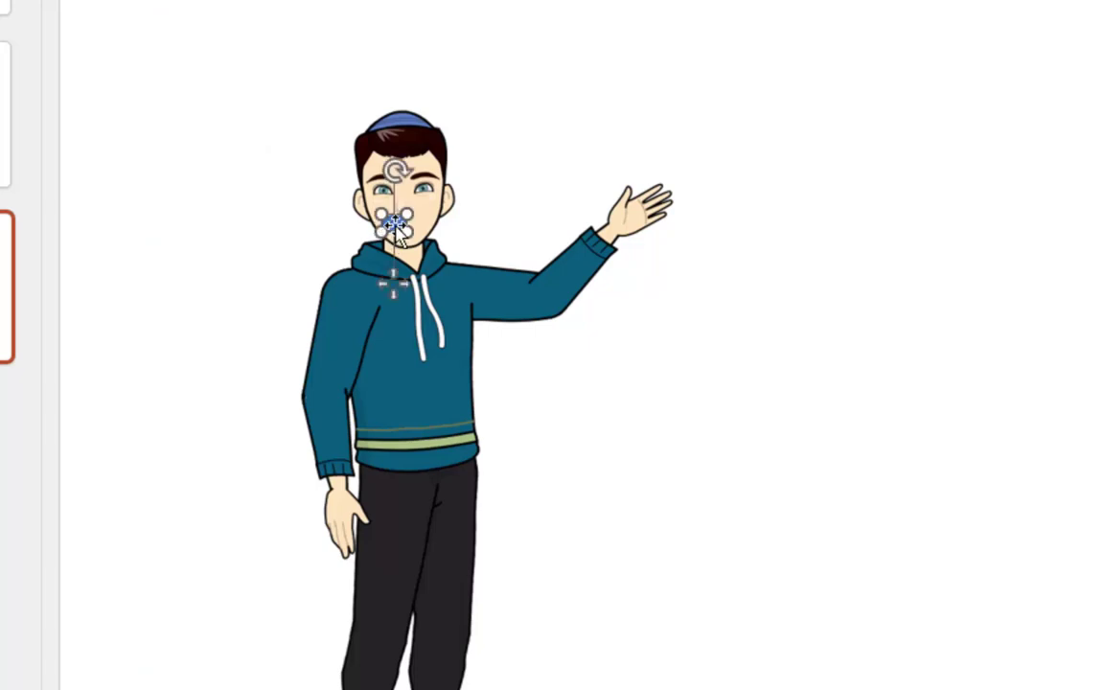
left_click_drag(394, 221, 404, 223)
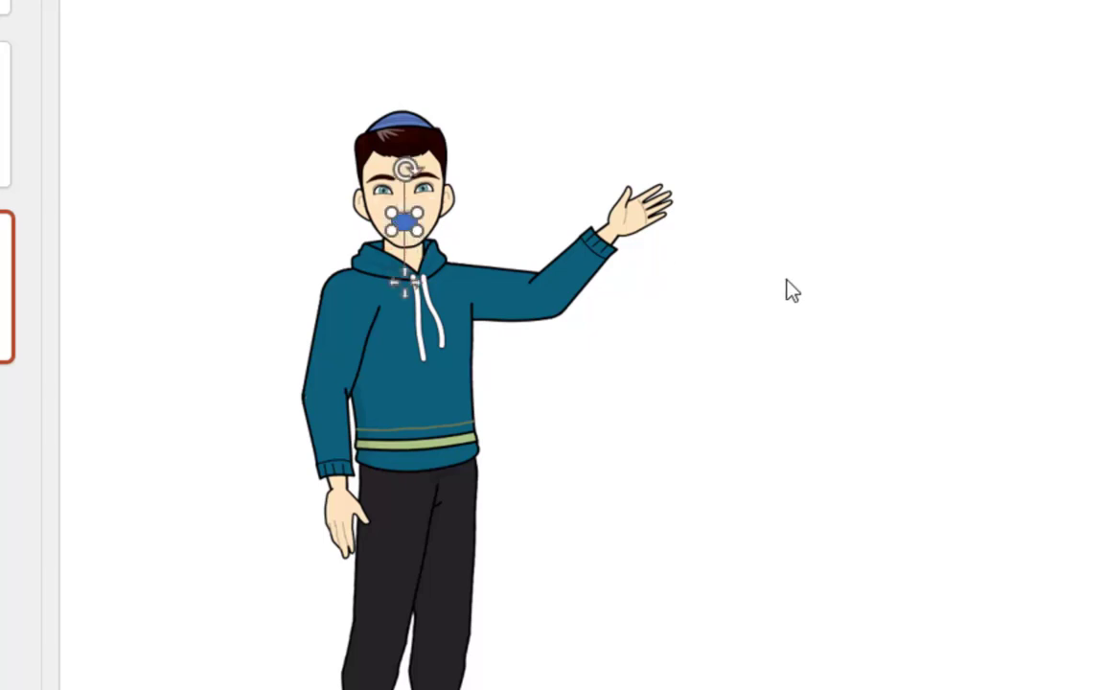
left_click(989, 328)
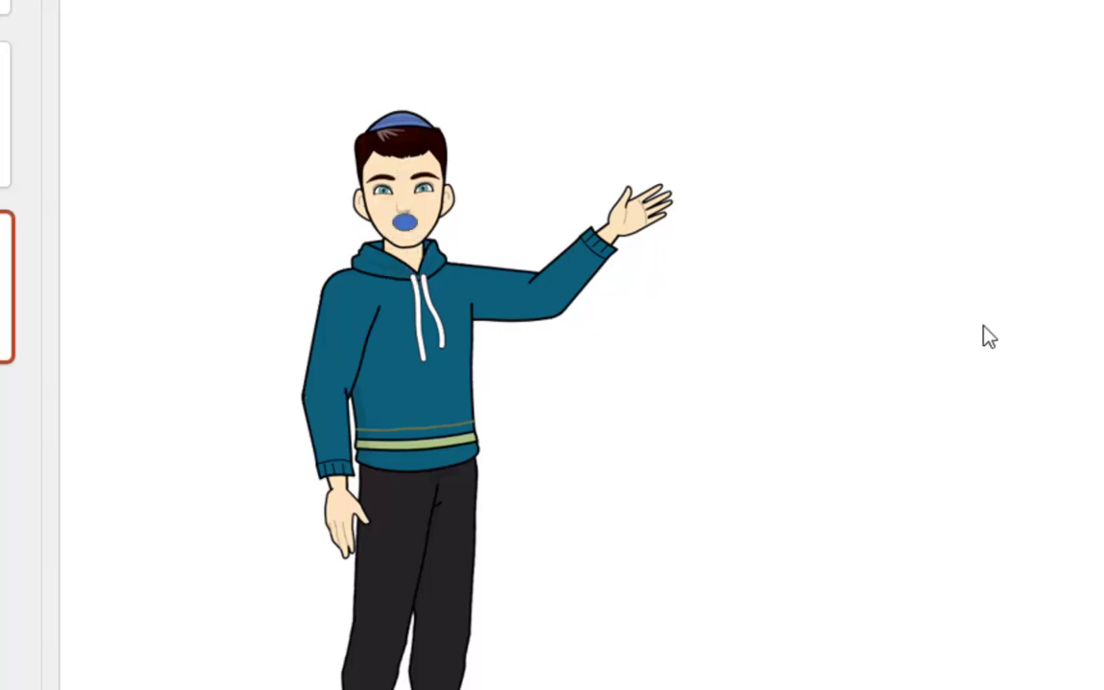
left_click(404, 228)
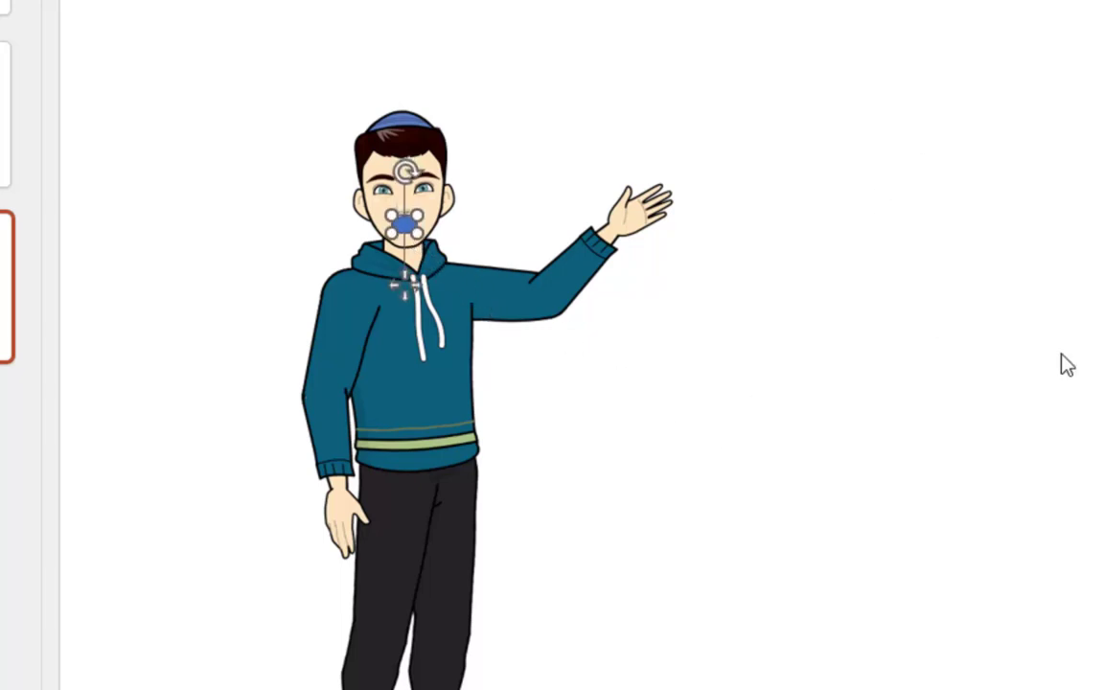
left_click(827, 250)
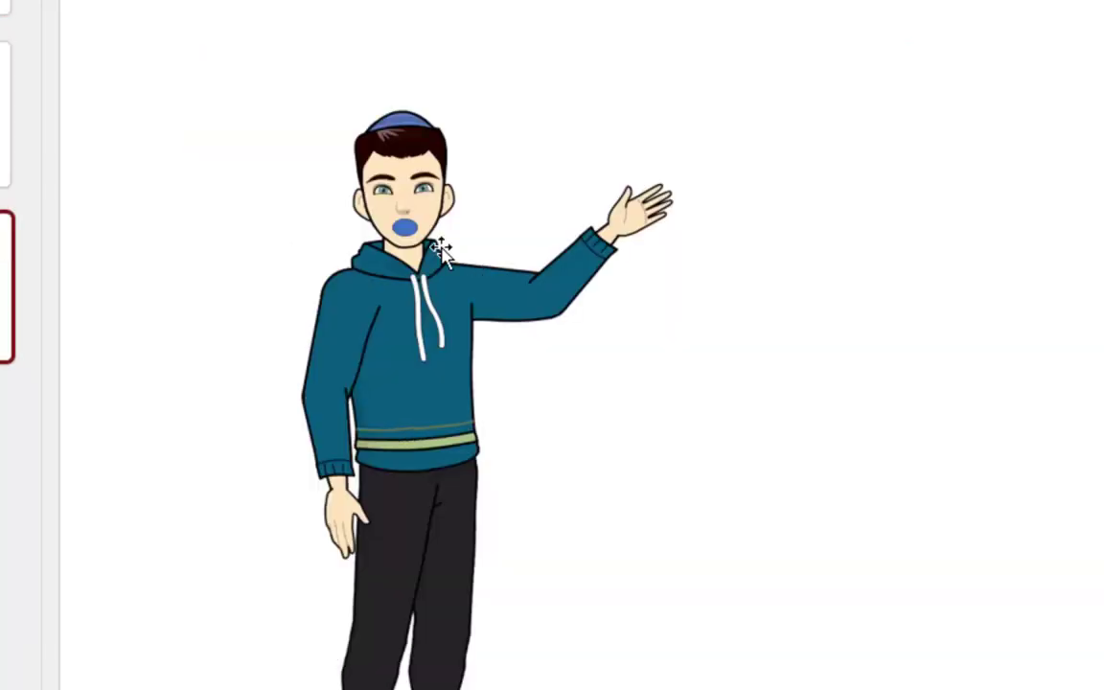
left_click(402, 224)
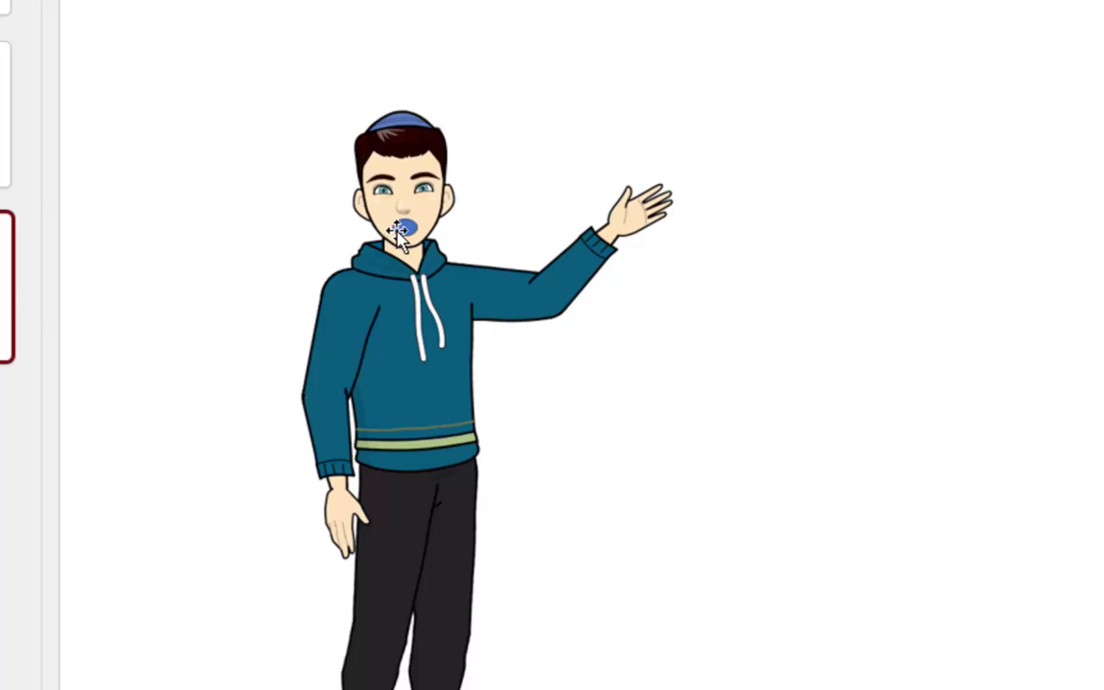
left_click(705, 467)
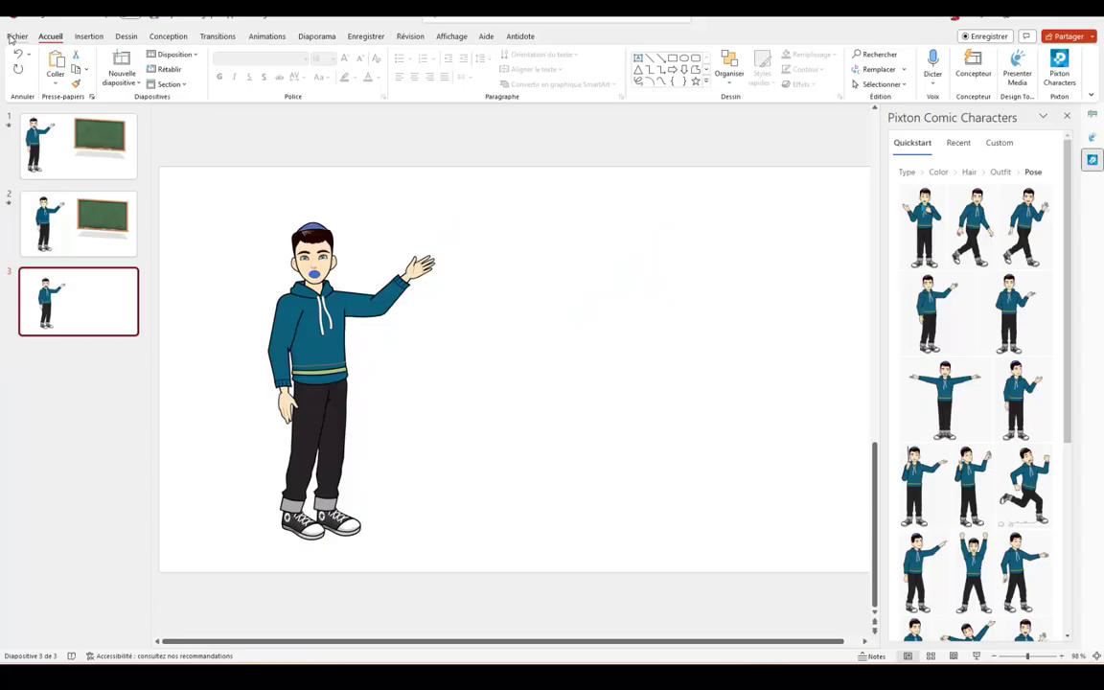
Step: Open the Fichier start page to create a new blank presentation
left_click(16, 36)
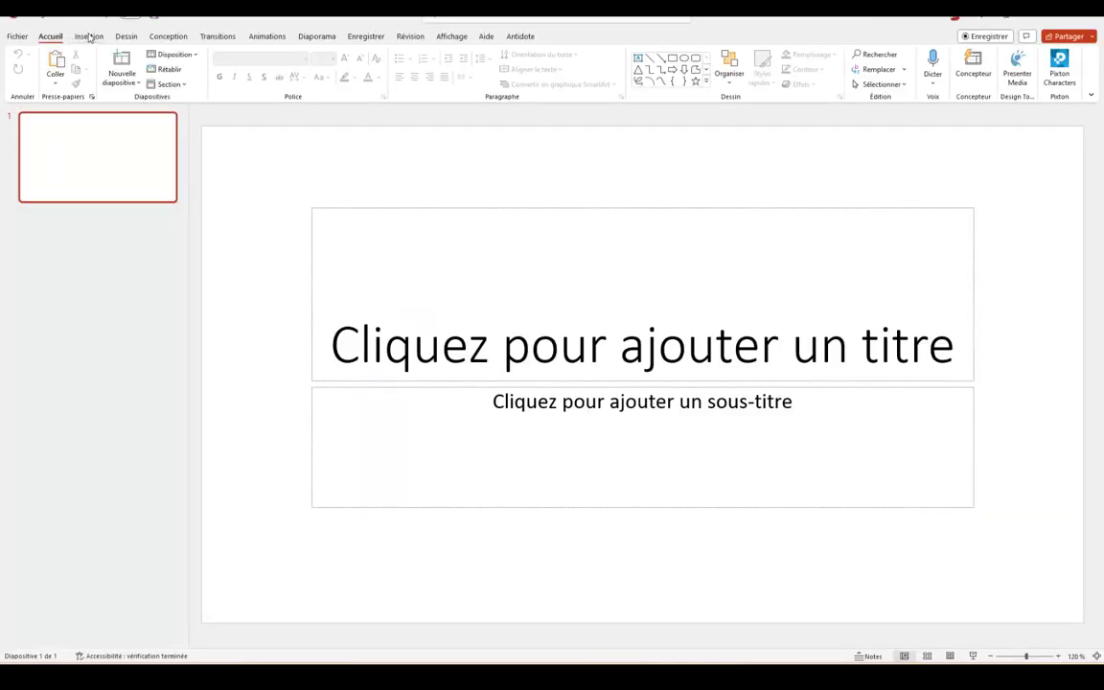
Step: Paste the character into the new presentation with Keep Source Formatting on a blank-layout slide
left_click(297, 613)
left_click(111, 330)
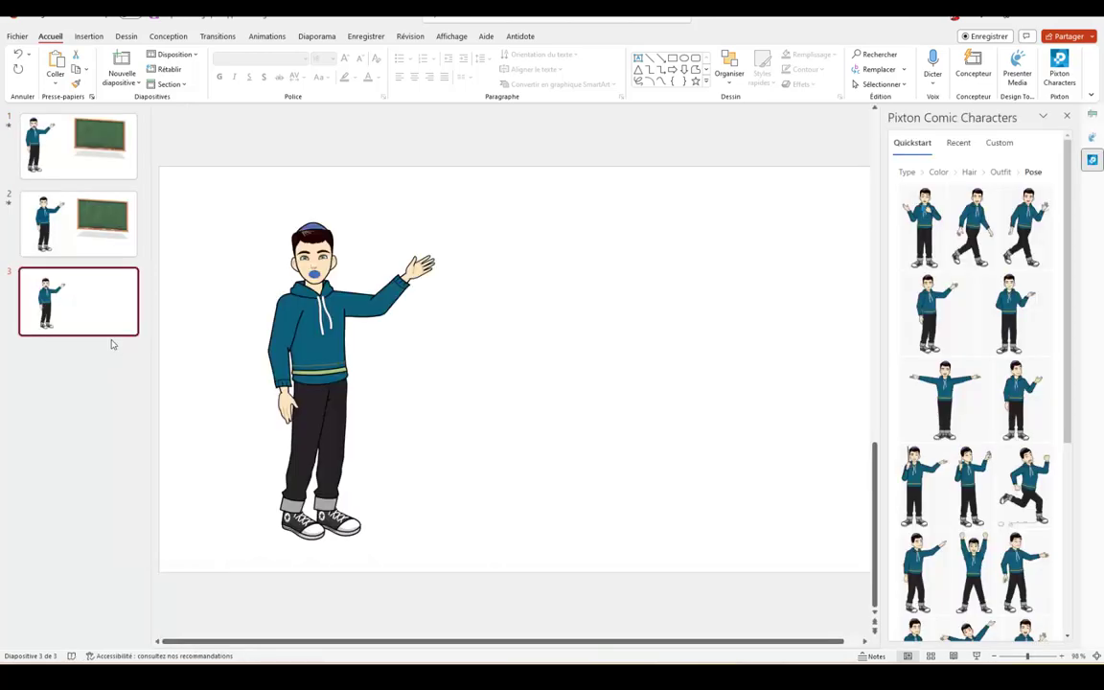
left_click(422, 595)
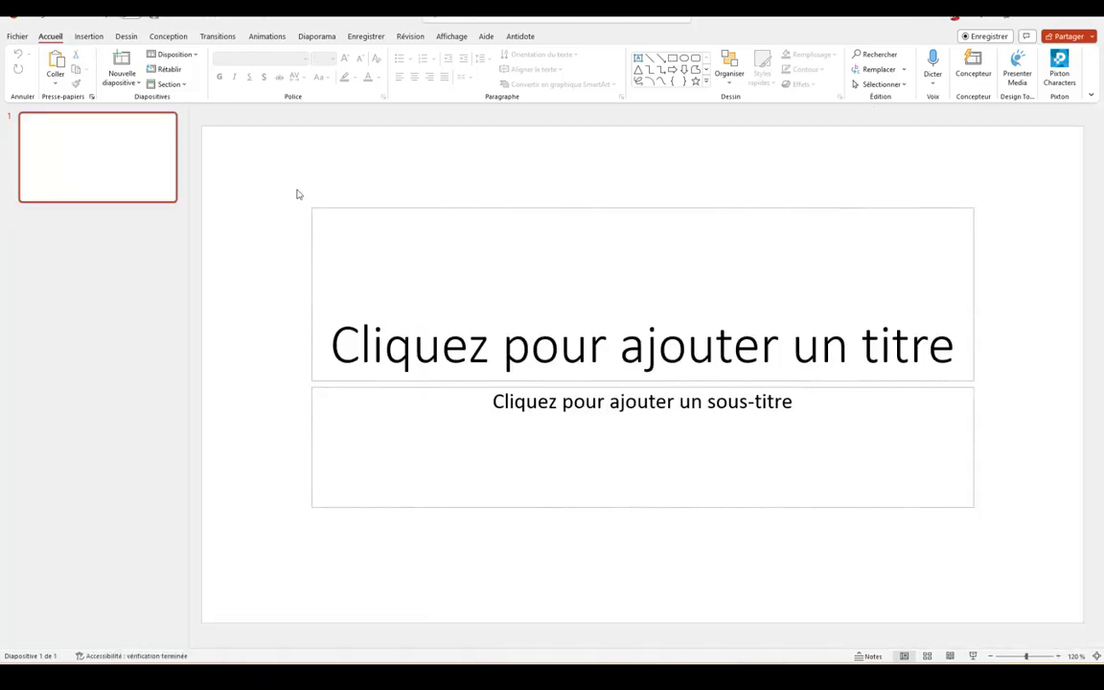
left_click(172, 54)
left_click(178, 208)
right_click(55, 169)
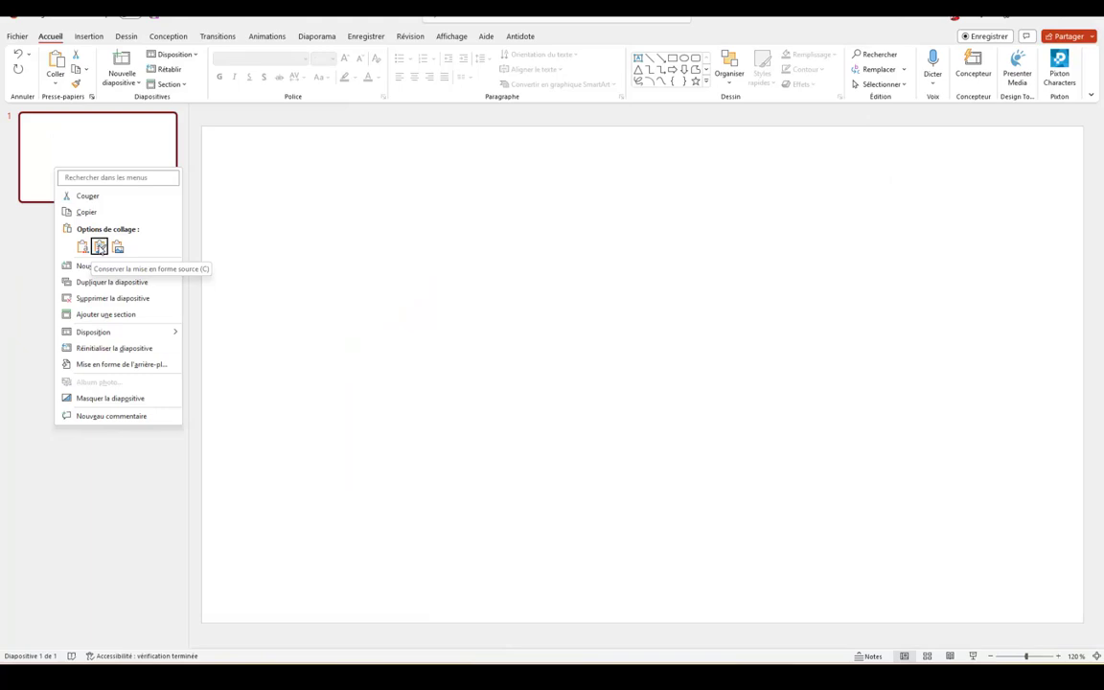
left_click(100, 247)
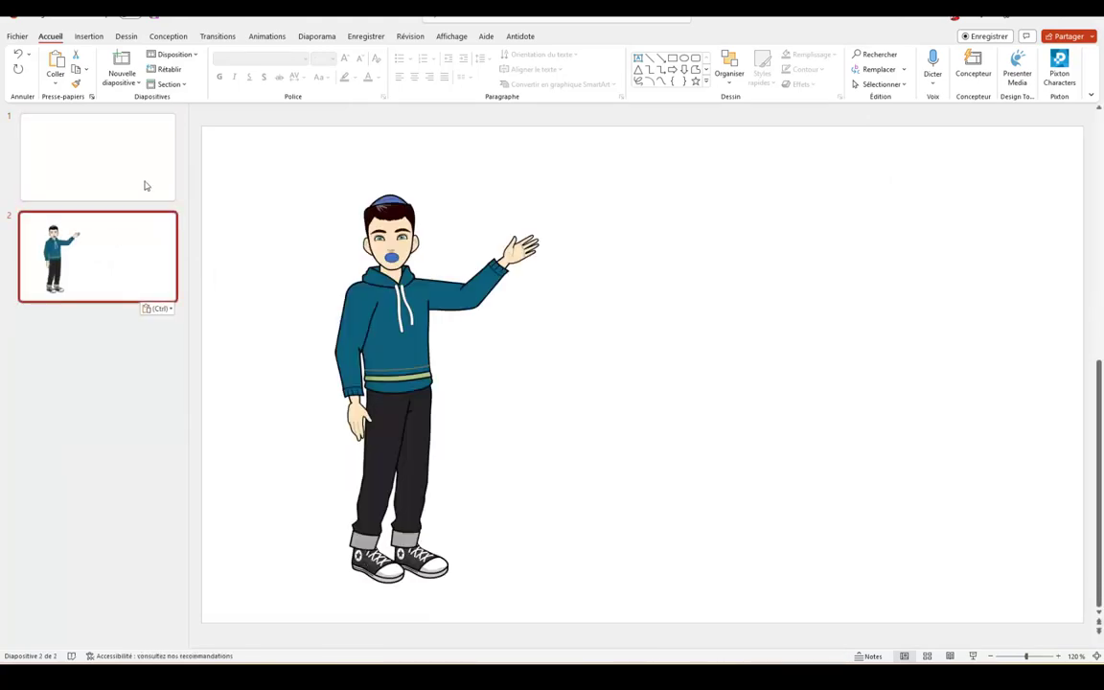
Step: Delete the empty first slide, leaving only the character slide
left_click(124, 144)
key("Delete")
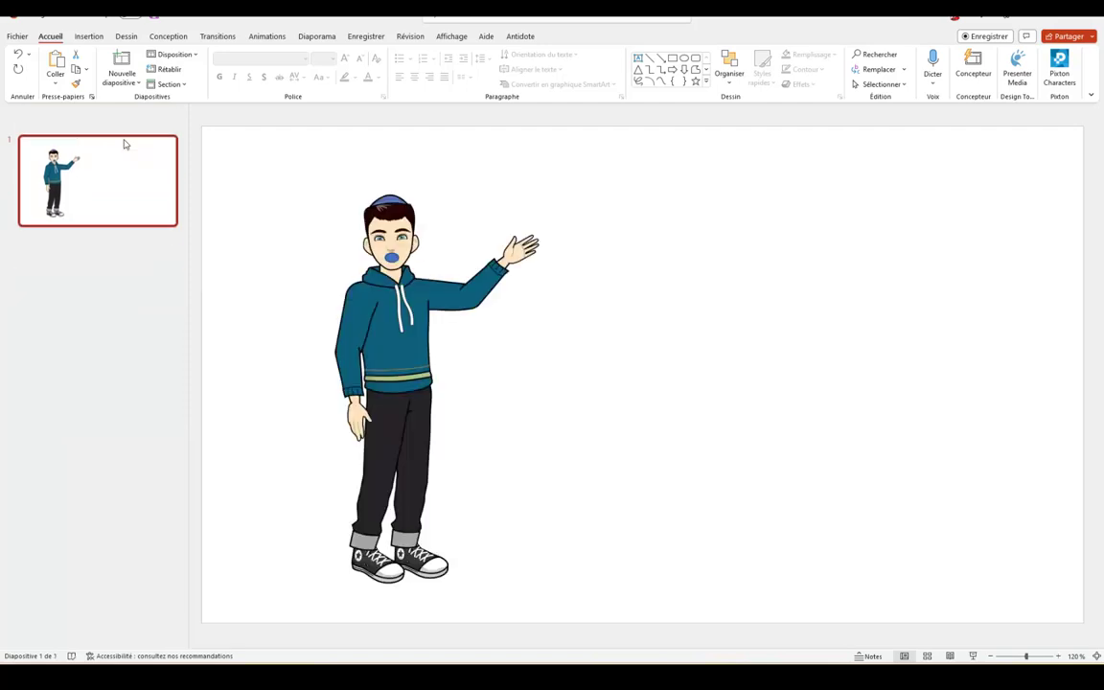
left_click(391, 256)
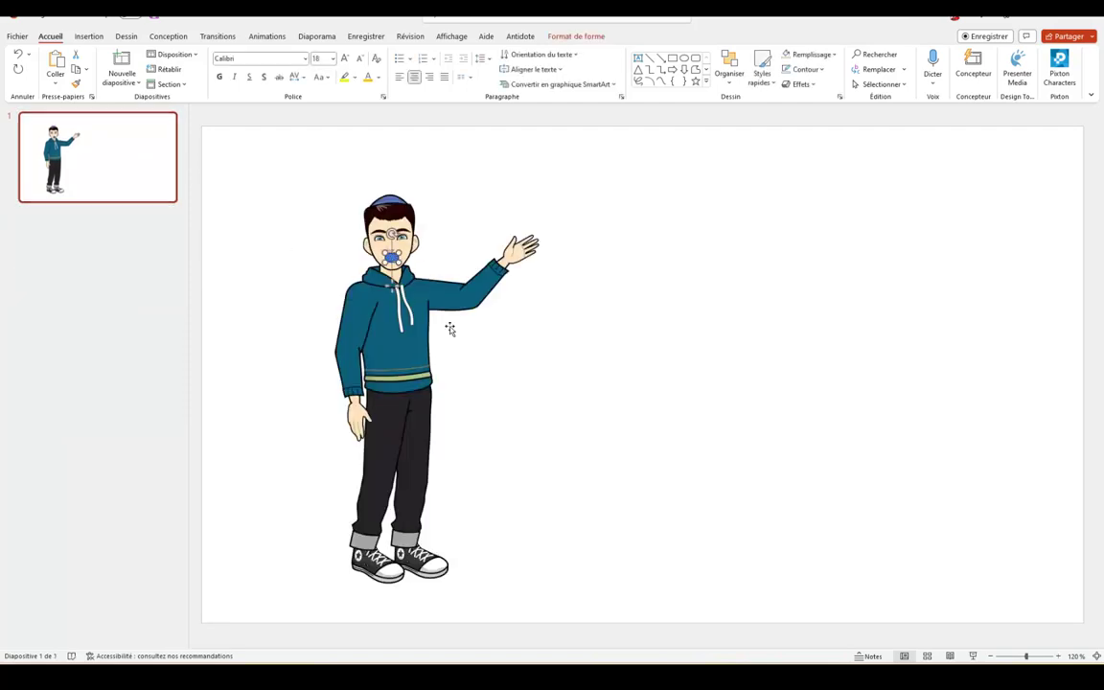
left_click(668, 360)
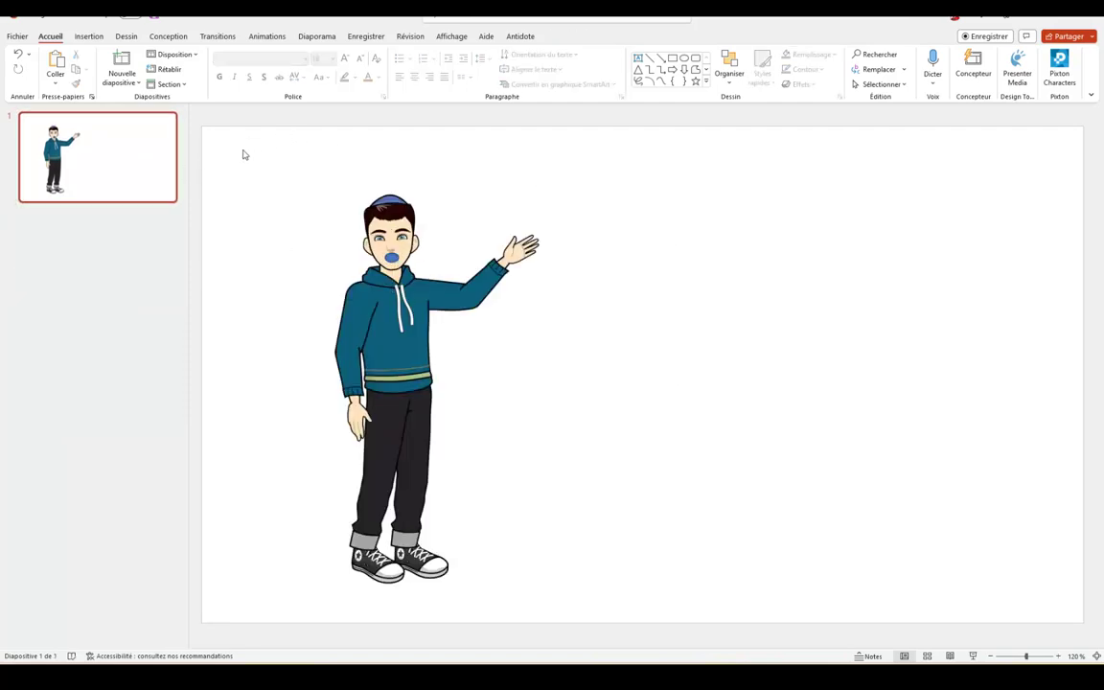
left_click_drag(243, 142, 617, 648)
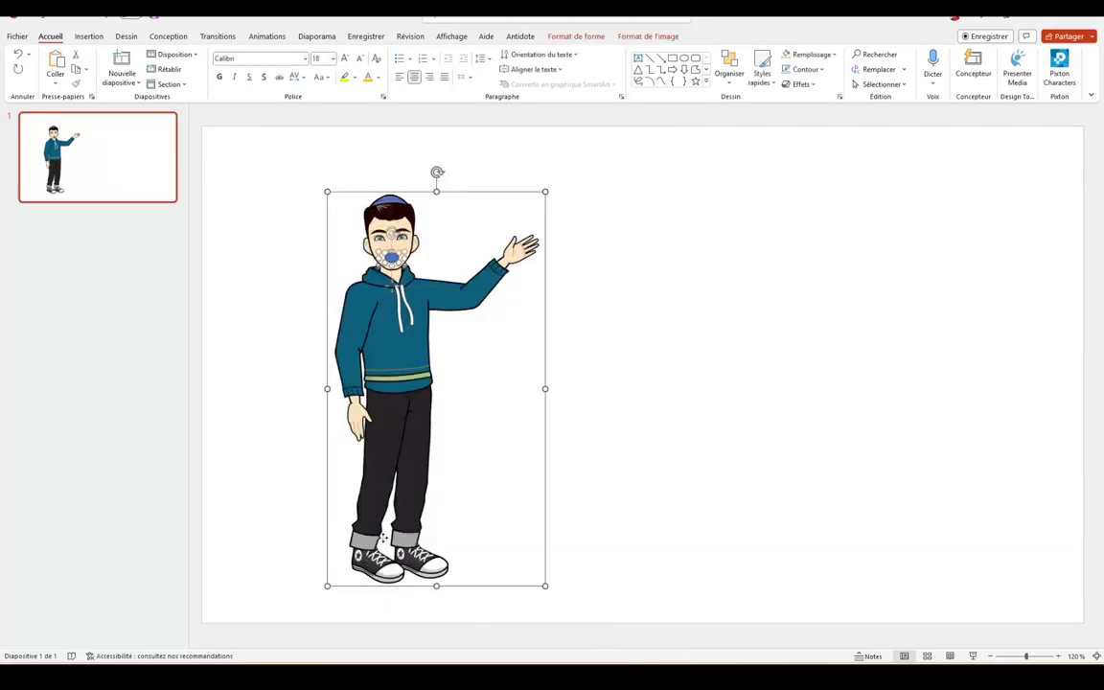
right_click(385, 539)
key("Escape")
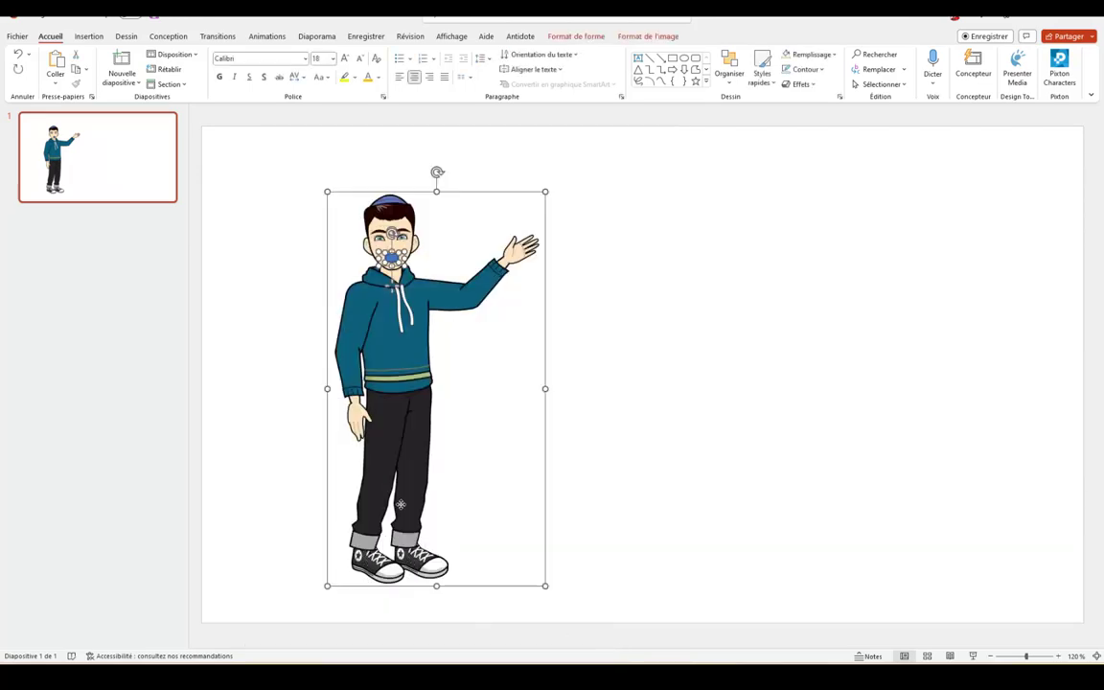
right_click(404, 506)
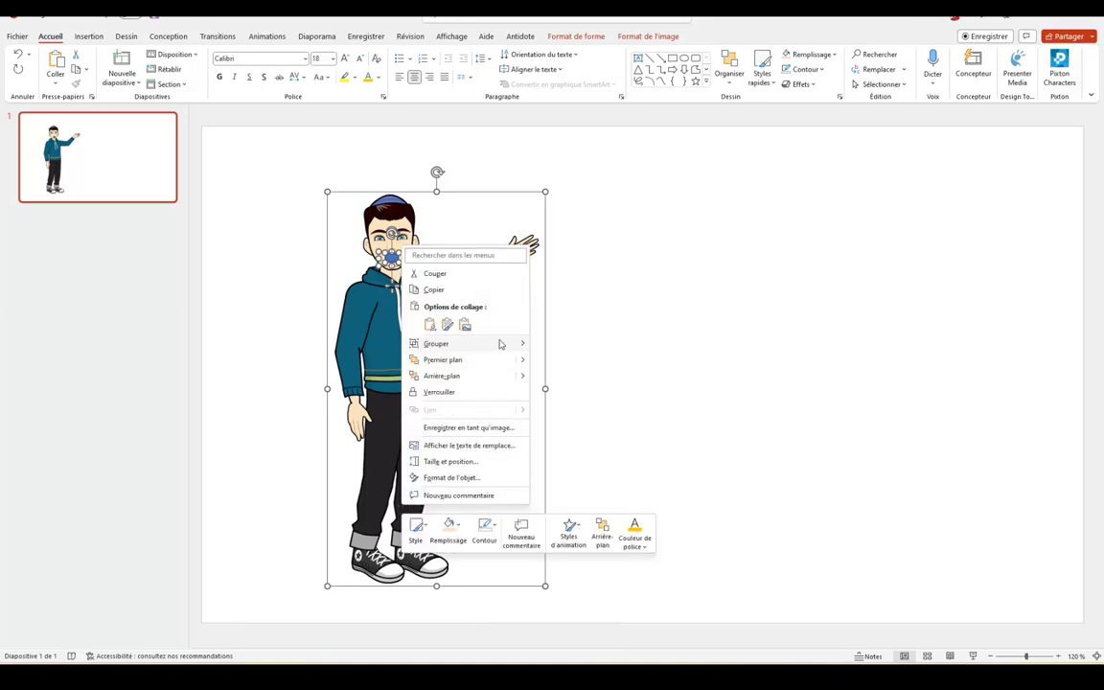
key("Escape")
left_click(549, 327)
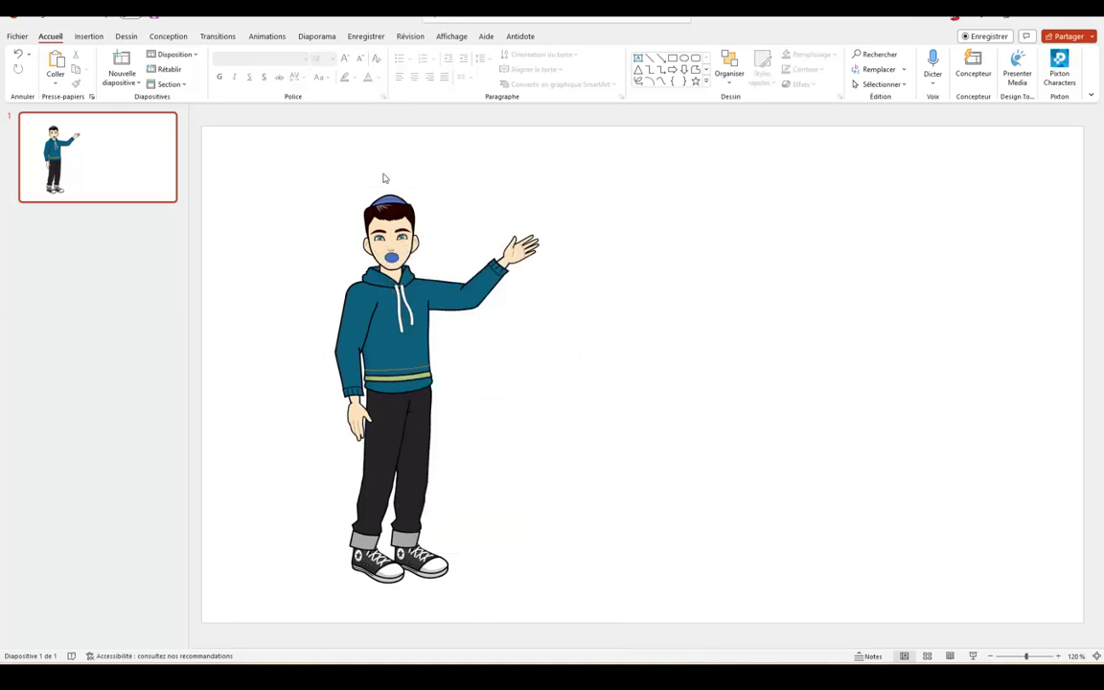
Step: Add two Apparaître entrance animations to the character group via the Volet Animation
left_click(256, 37)
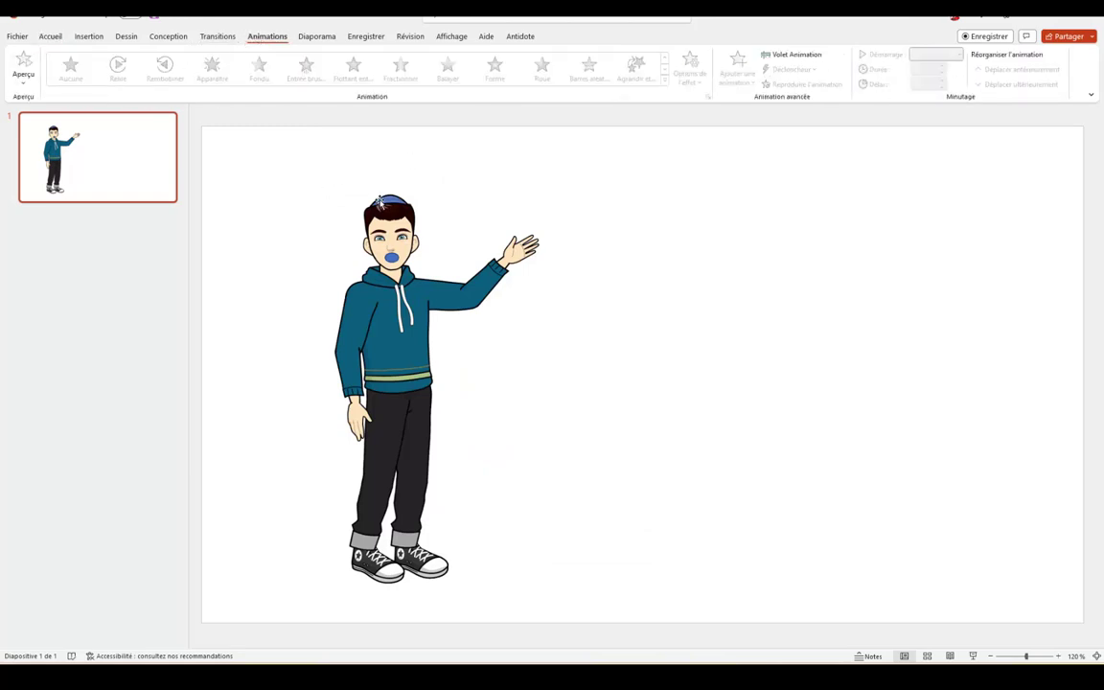
left_click(345, 196)
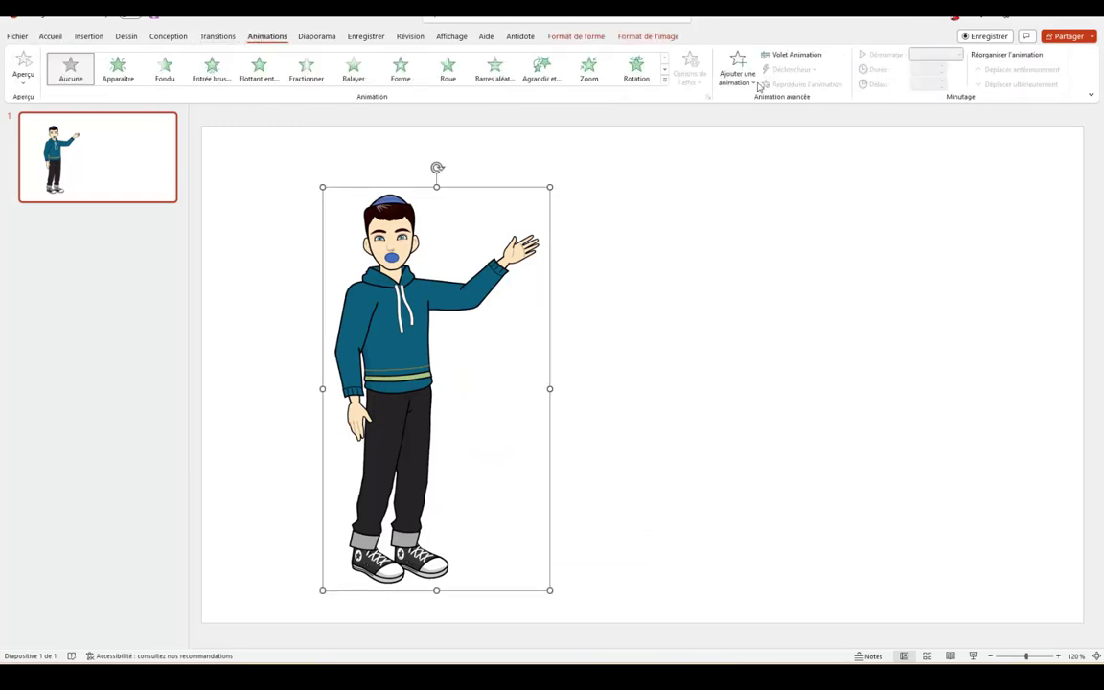
left_click(810, 56)
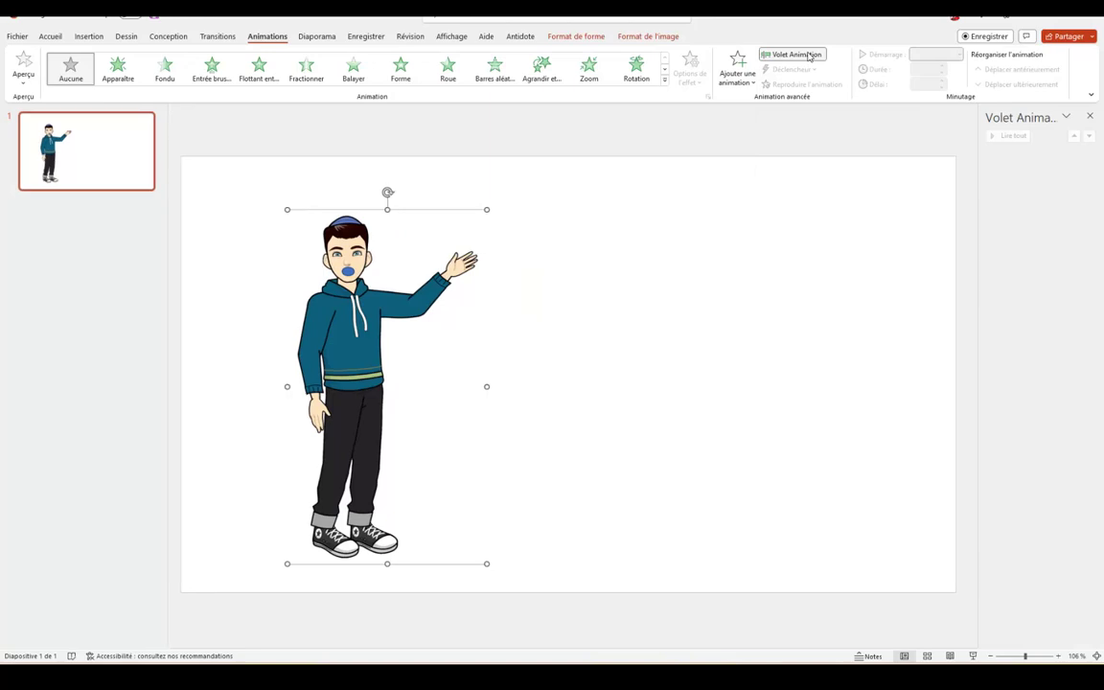
left_click(728, 73)
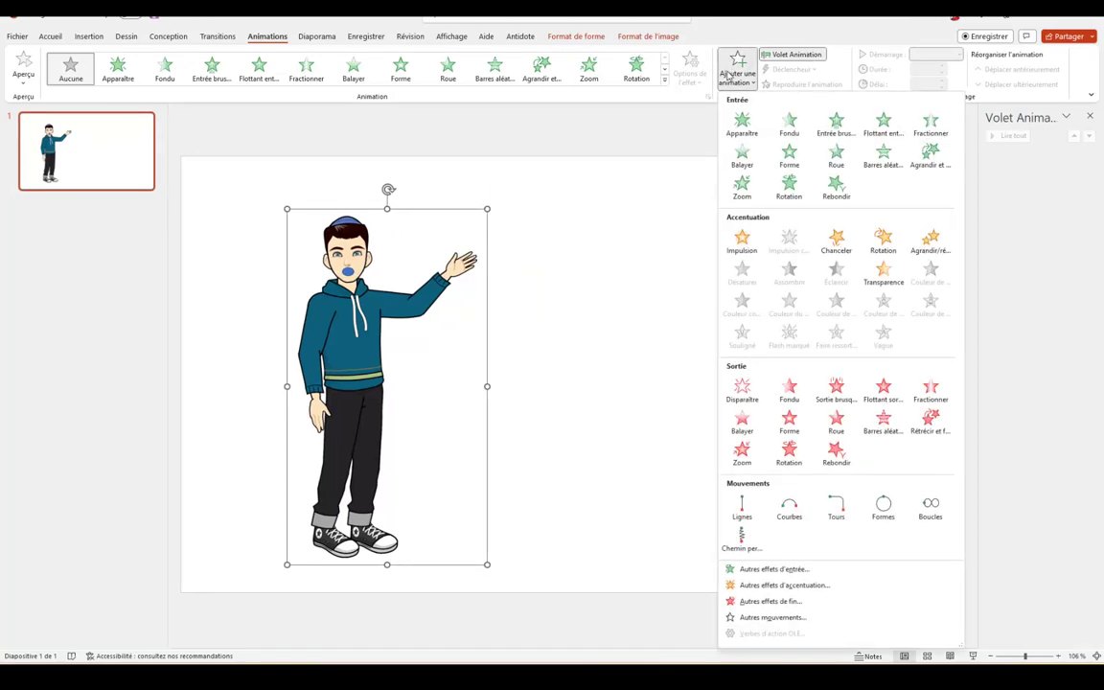
left_click(741, 124)
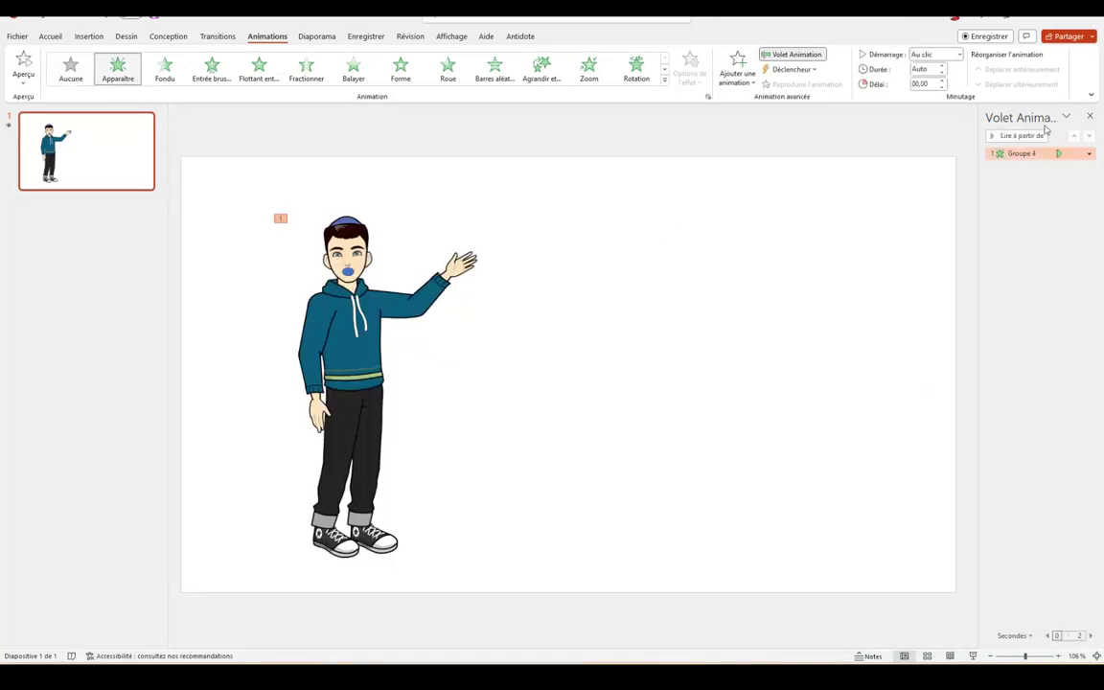
left_click(348, 272)
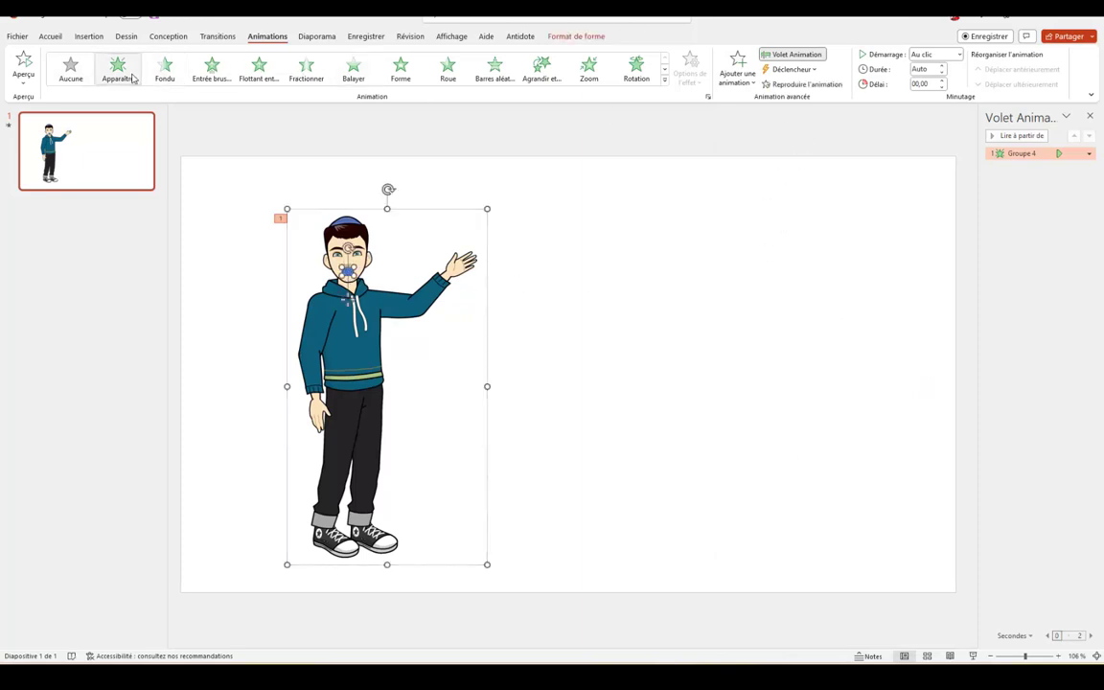
left_click(737, 69)
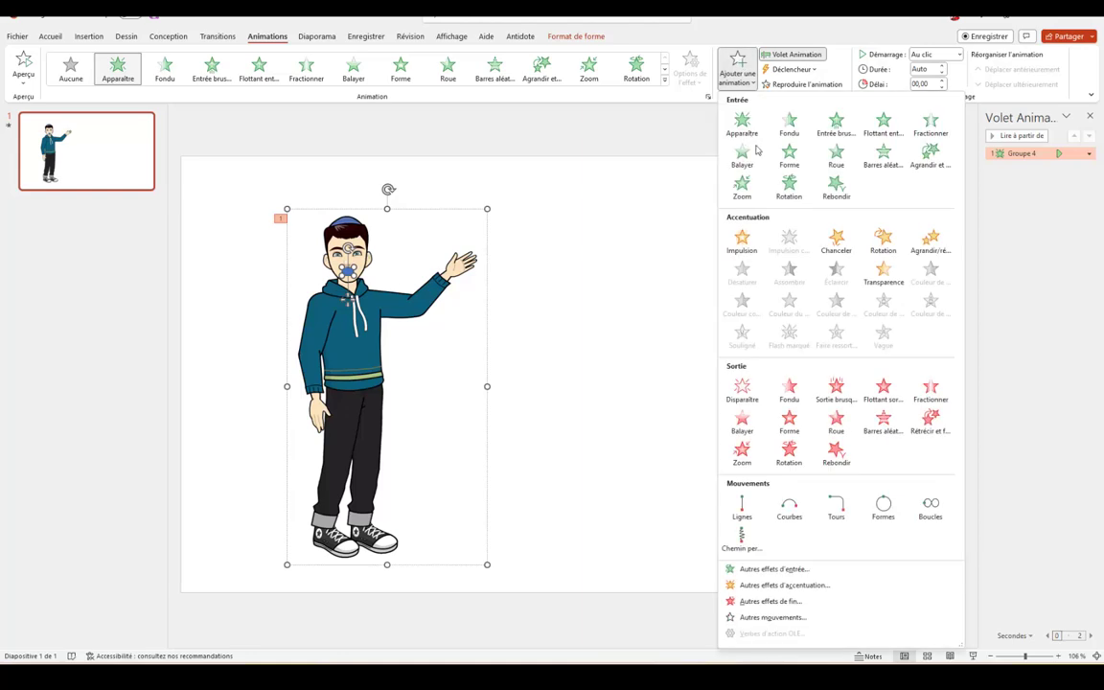
left_click(737, 122)
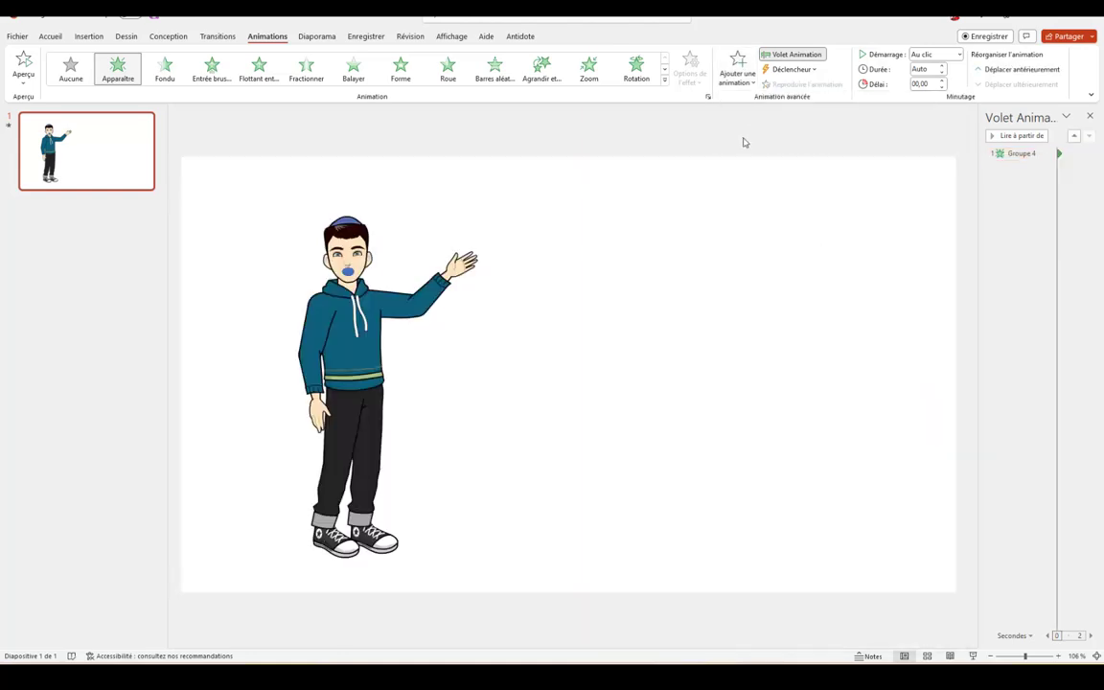
Step: Set both Apparaître animations to Démarrer avec le précédent
left_click(1097, 153)
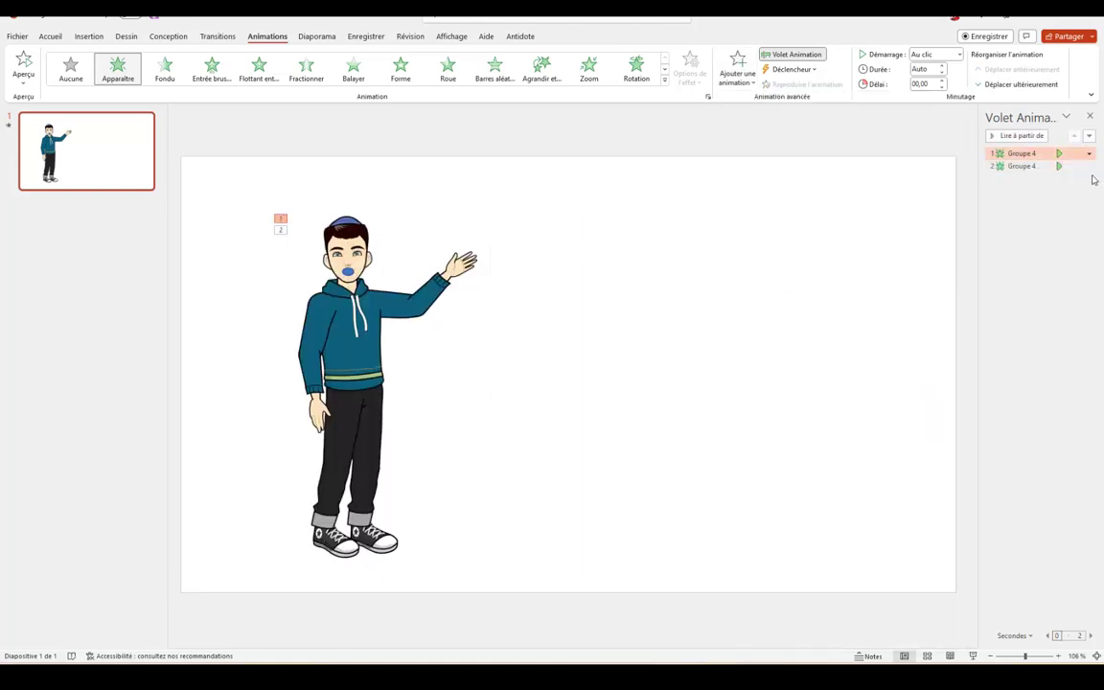
left_click(1087, 166, "shift")
left_click(1089, 166)
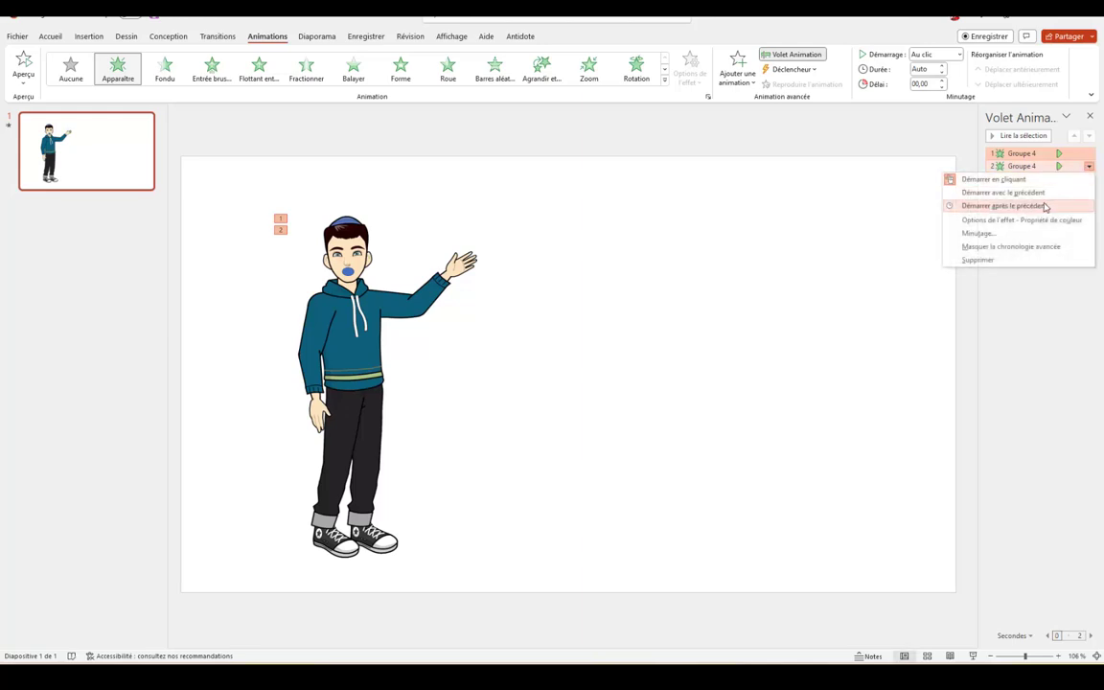
left_click(1007, 192)
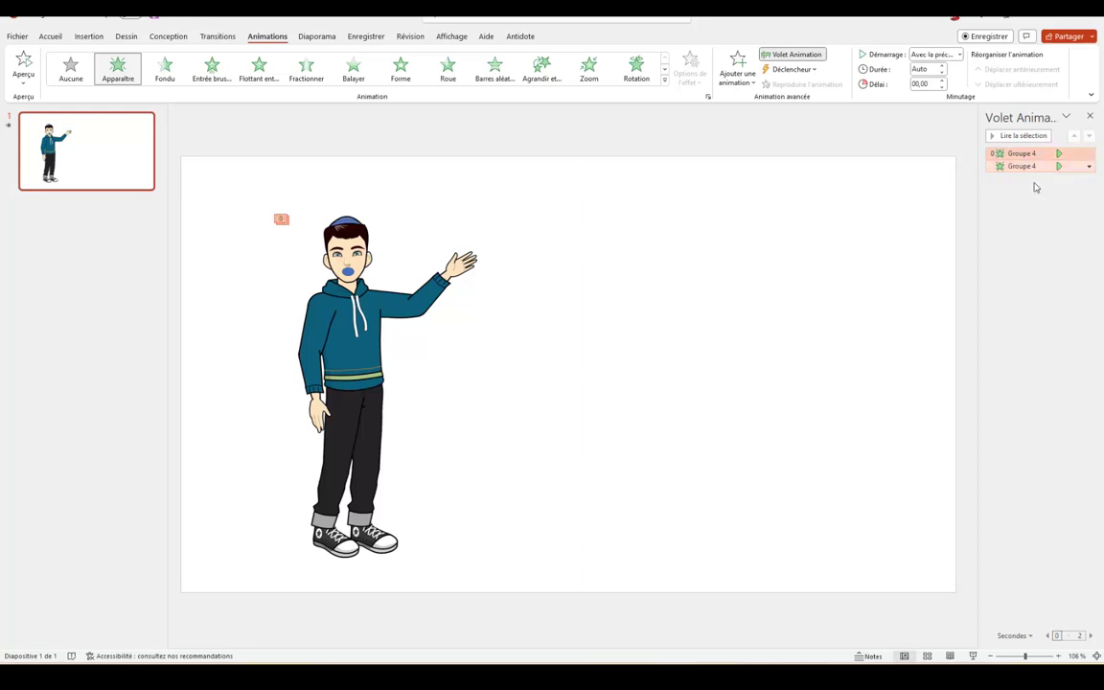
left_click(759, 354)
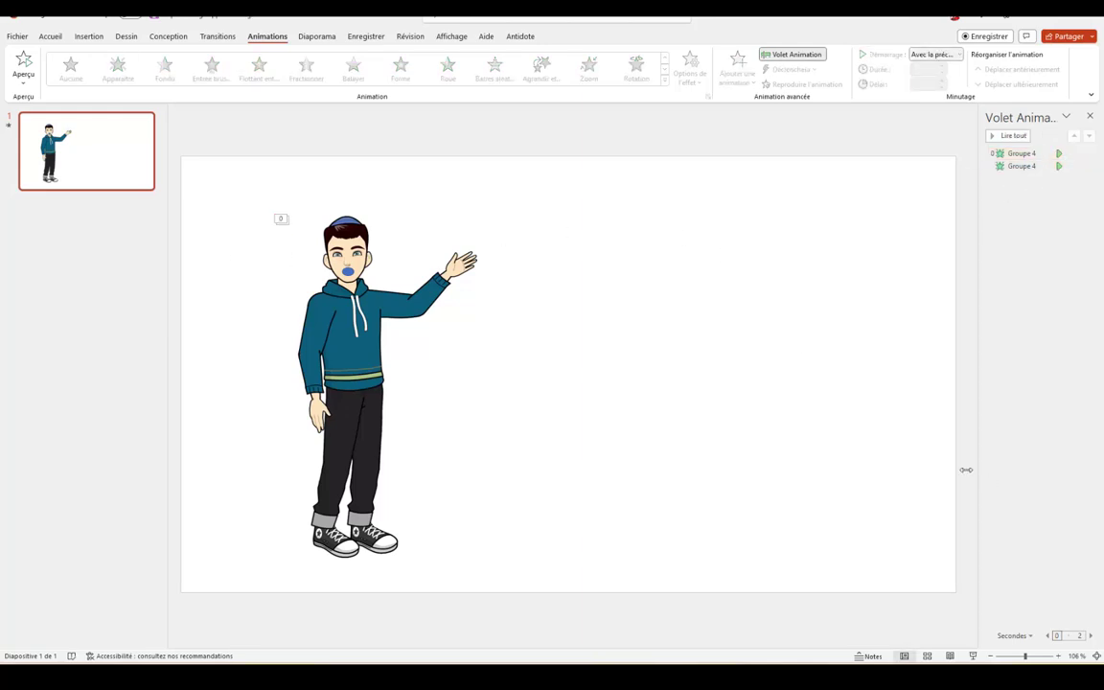
left_click(350, 272)
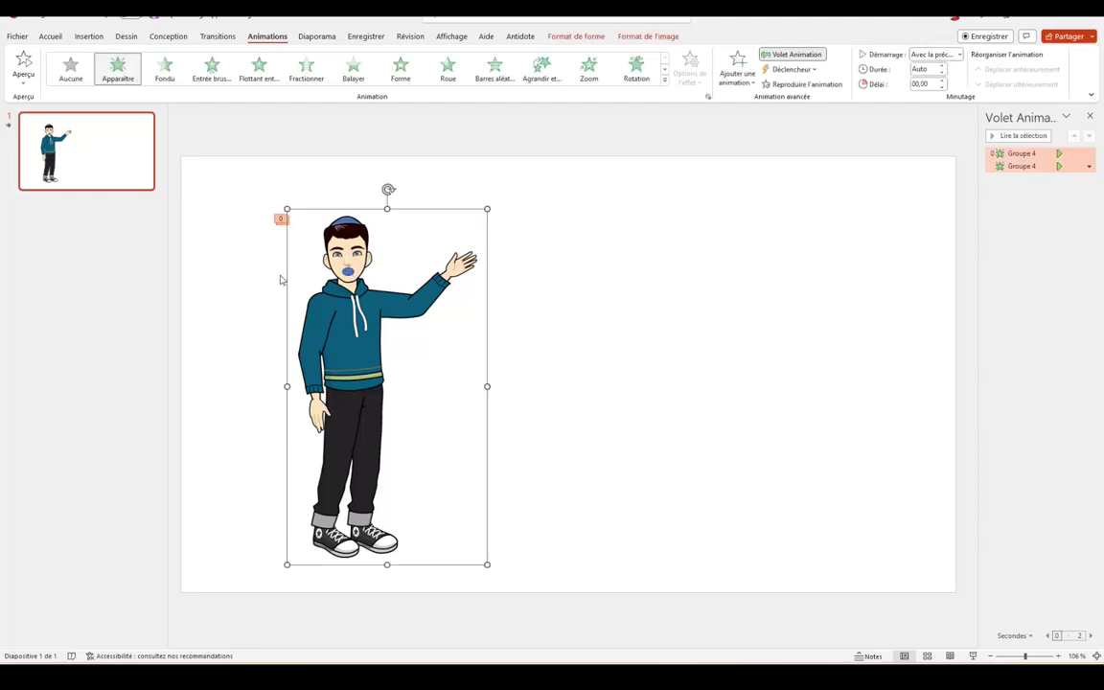
left_click(350, 272)
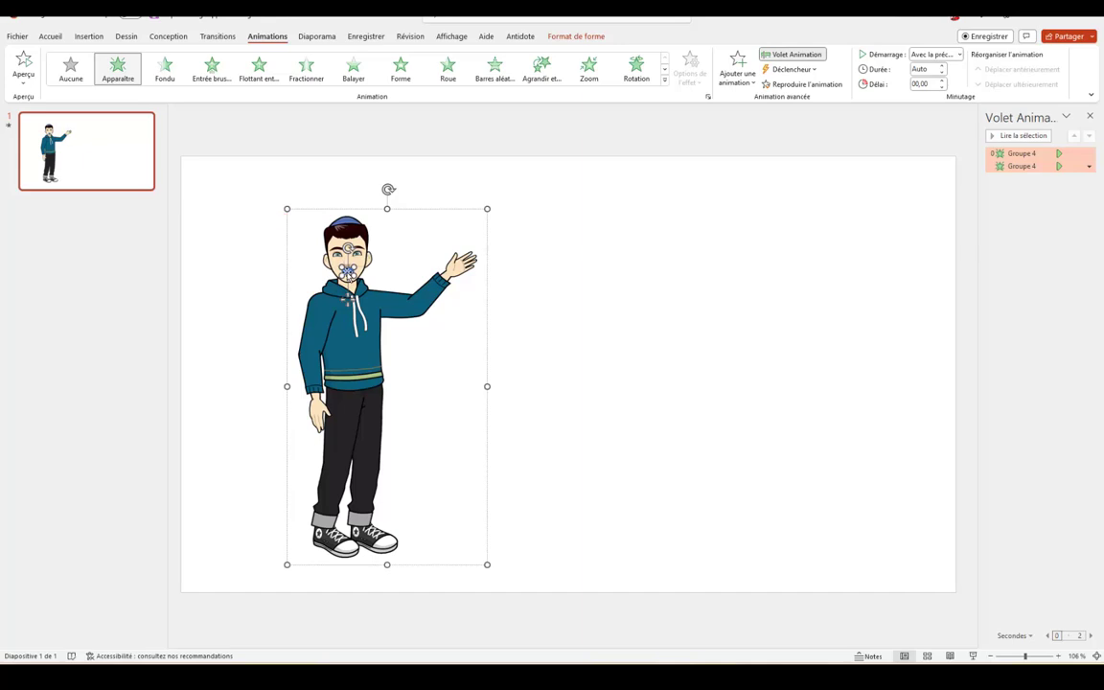
right_click(347, 272)
key("Escape")
right_click(348, 270)
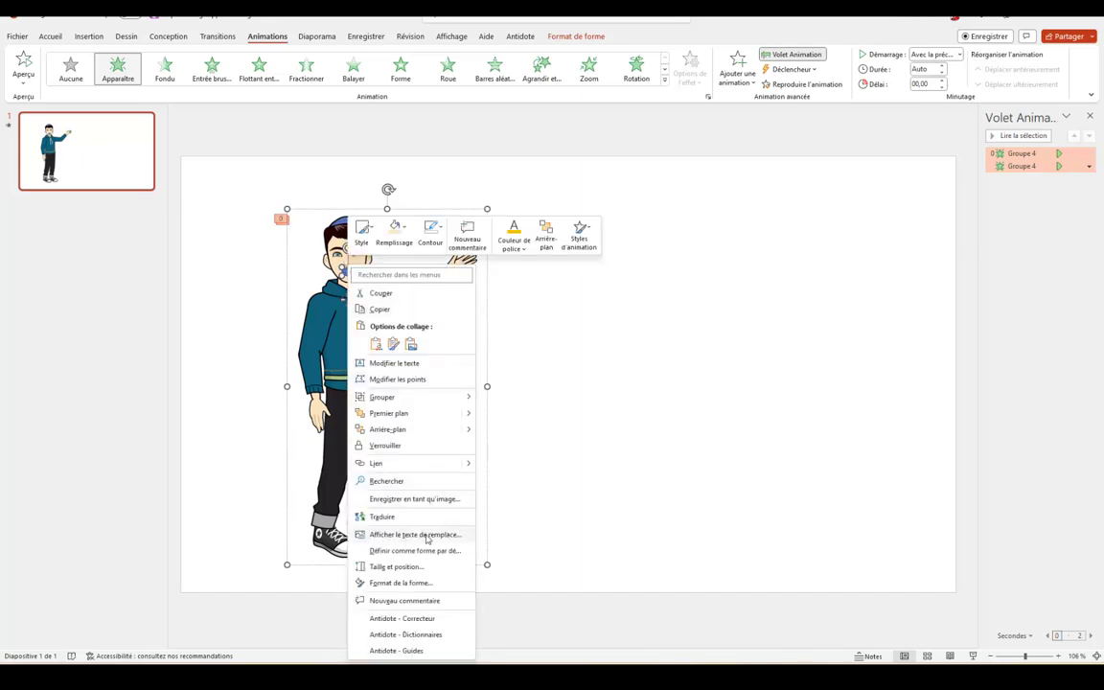
left_click(415, 534)
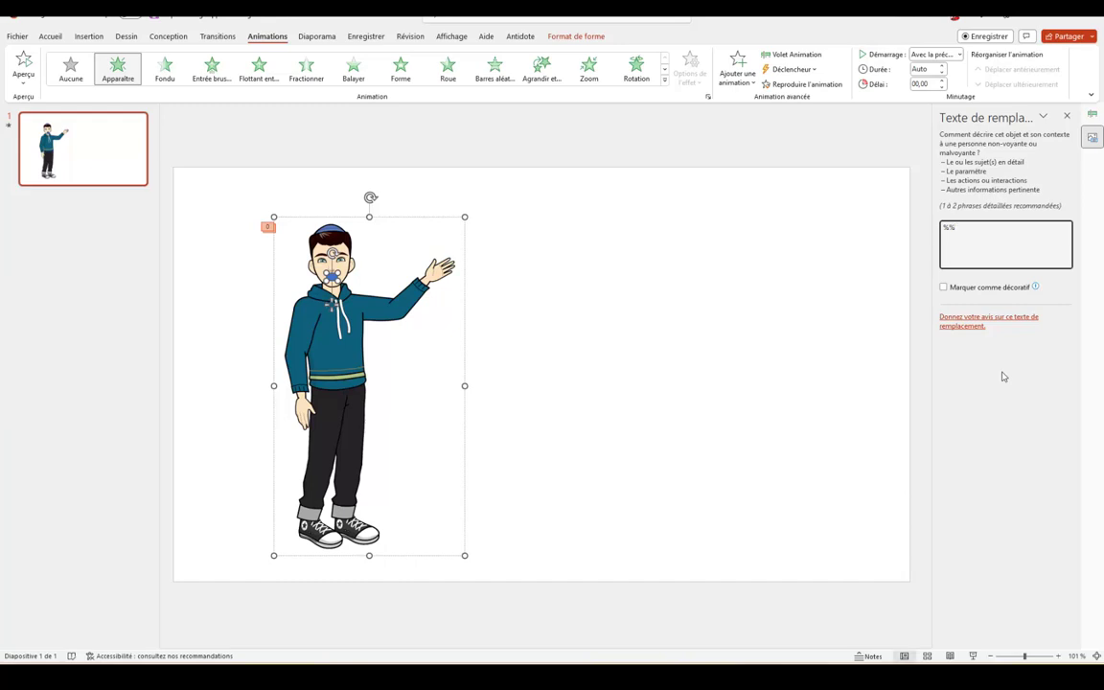
type("MAGICMOUTH% %%MALE%")
left_click(198, 140)
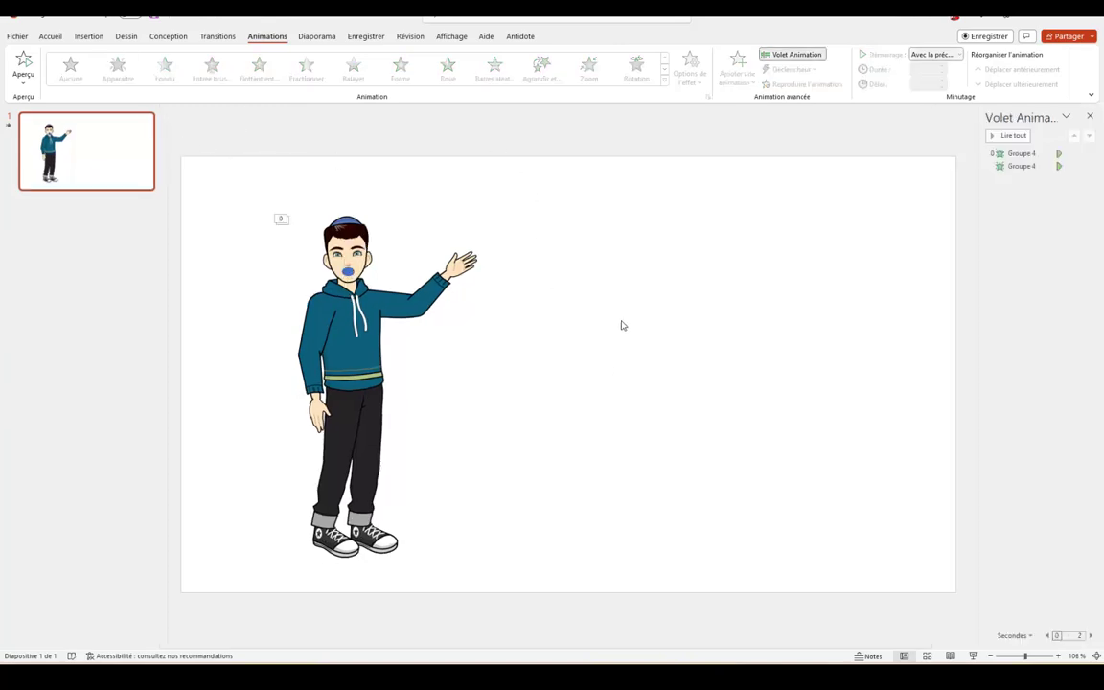
Step: Save a copy of the presentation to the Bureau as 'personnage2'
left_click(15, 39)
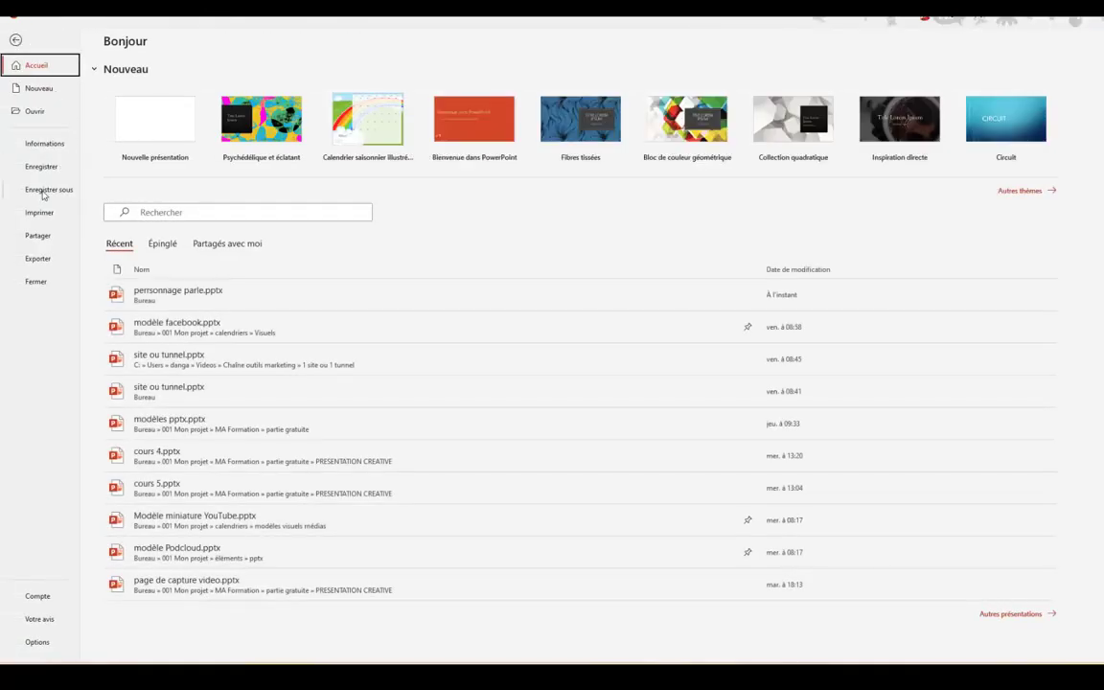
left_click(43, 191)
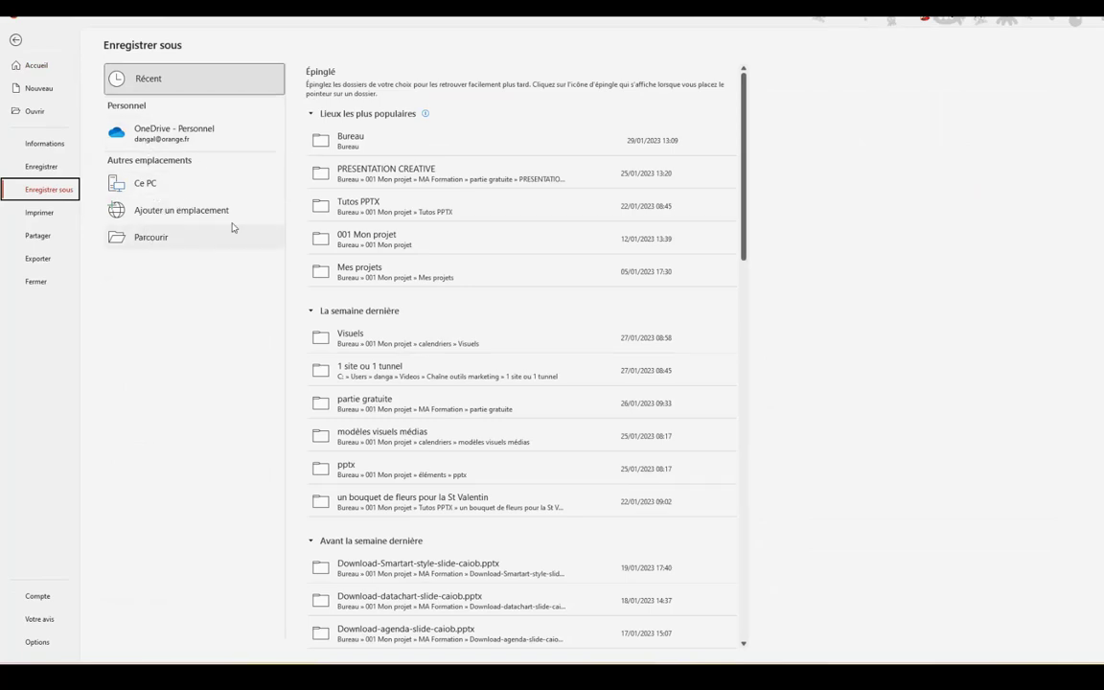
left_click(360, 141)
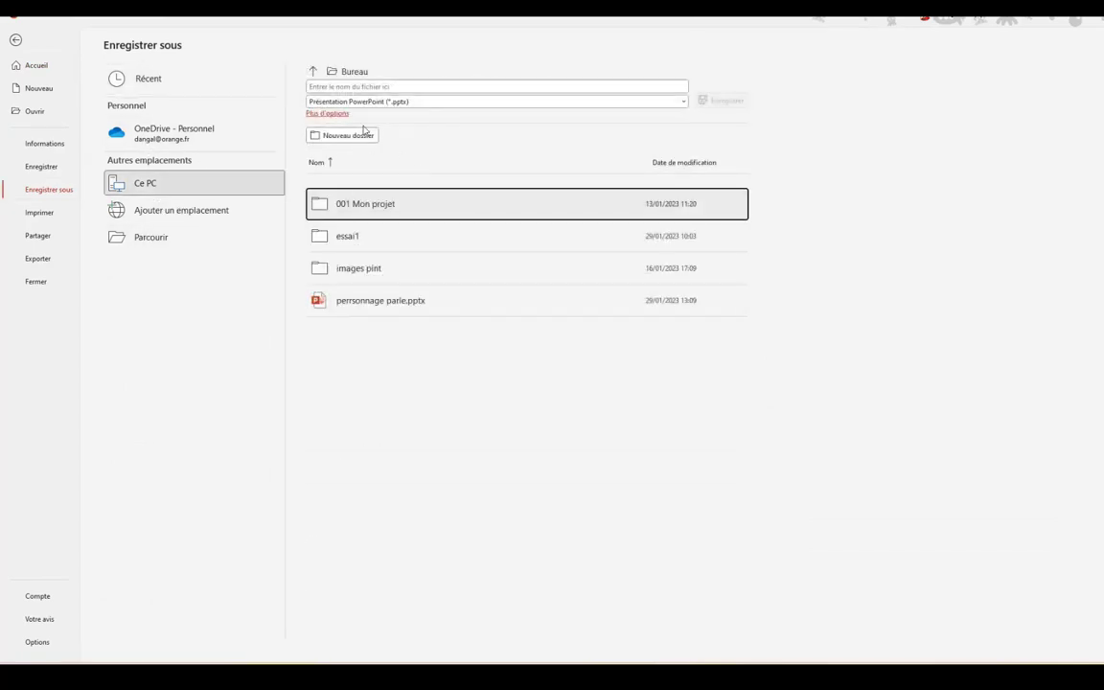
left_click(340, 85)
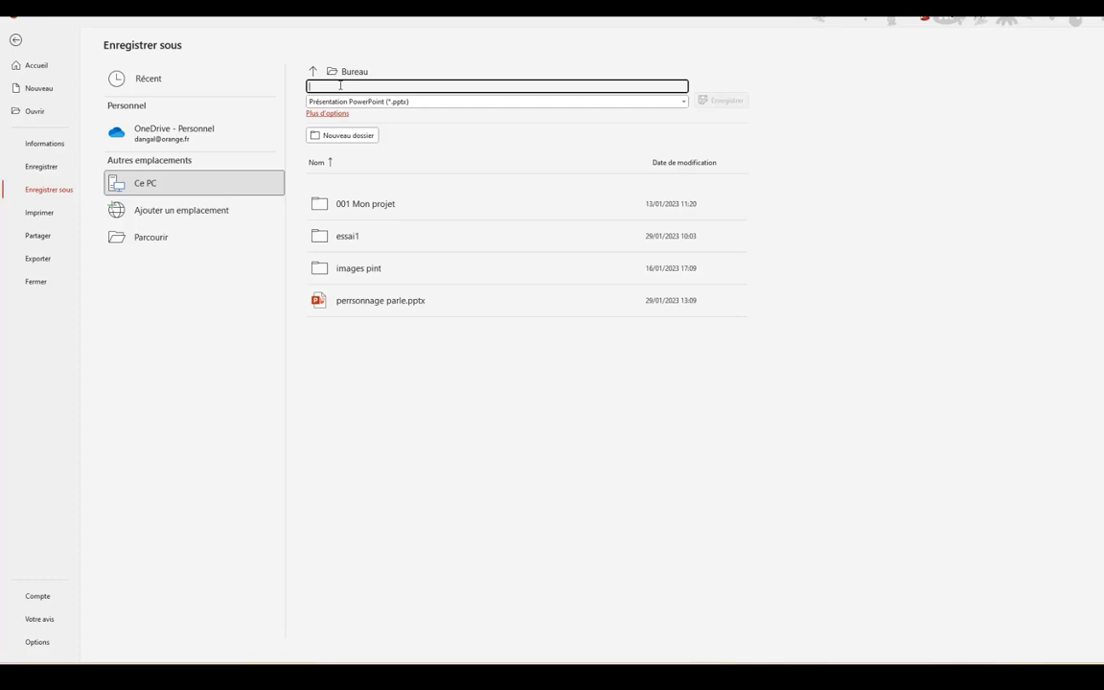
type("personnage2")
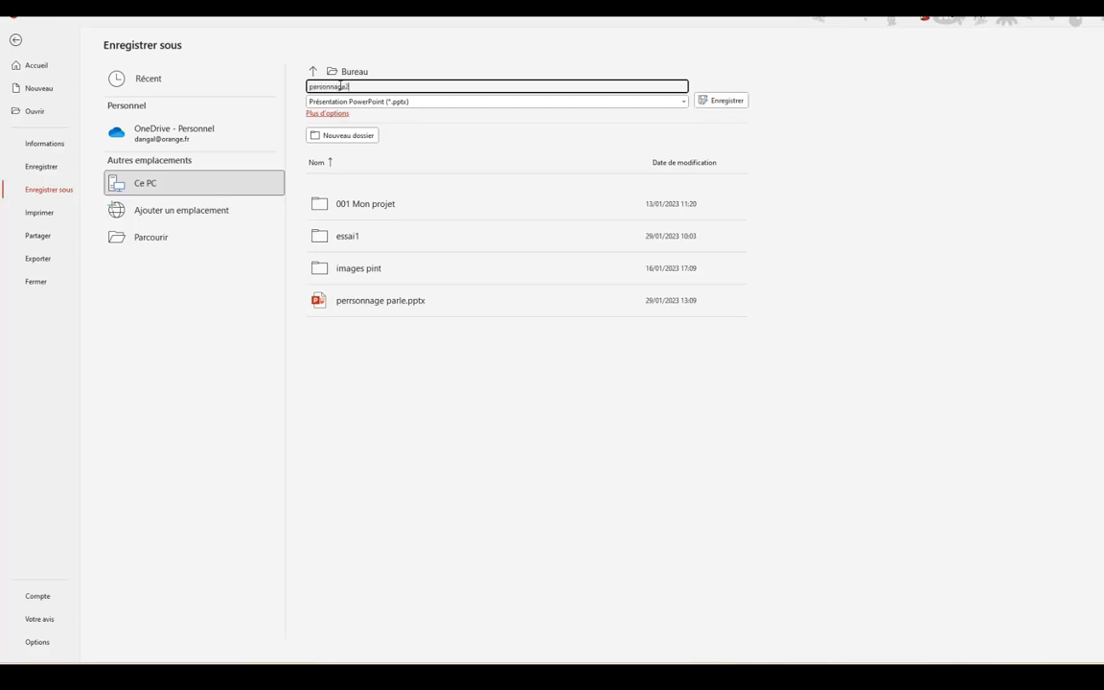
left_click(713, 100)
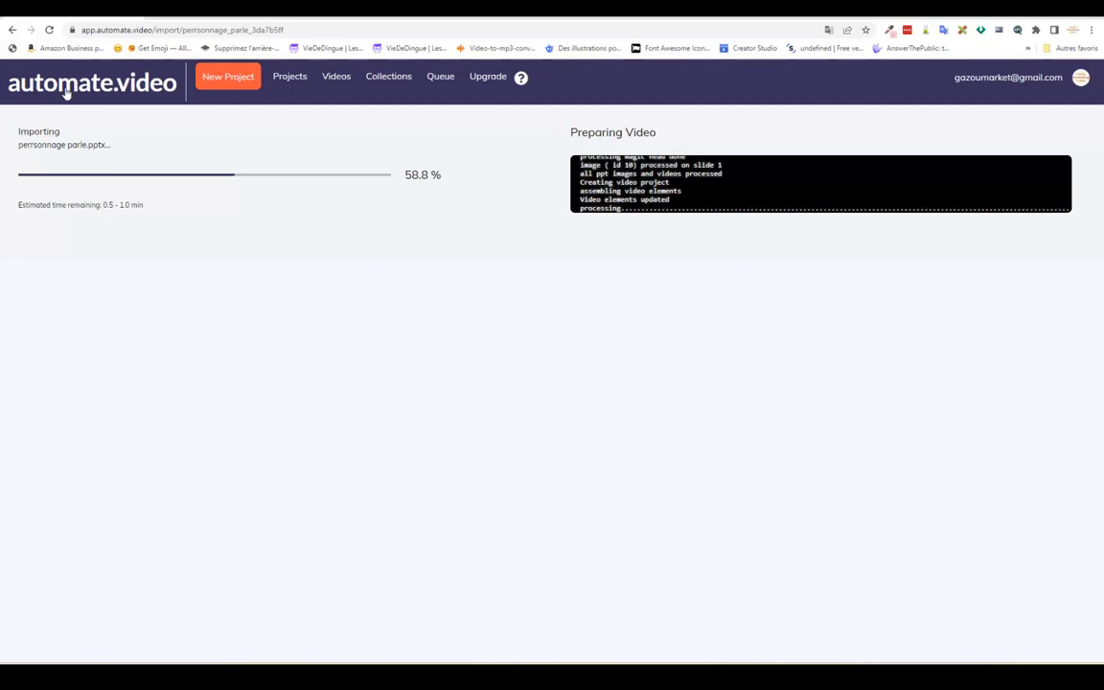
Step: Return to the search results, open automate.video, dismiss its preview, and start a new project
left_click(11, 31)
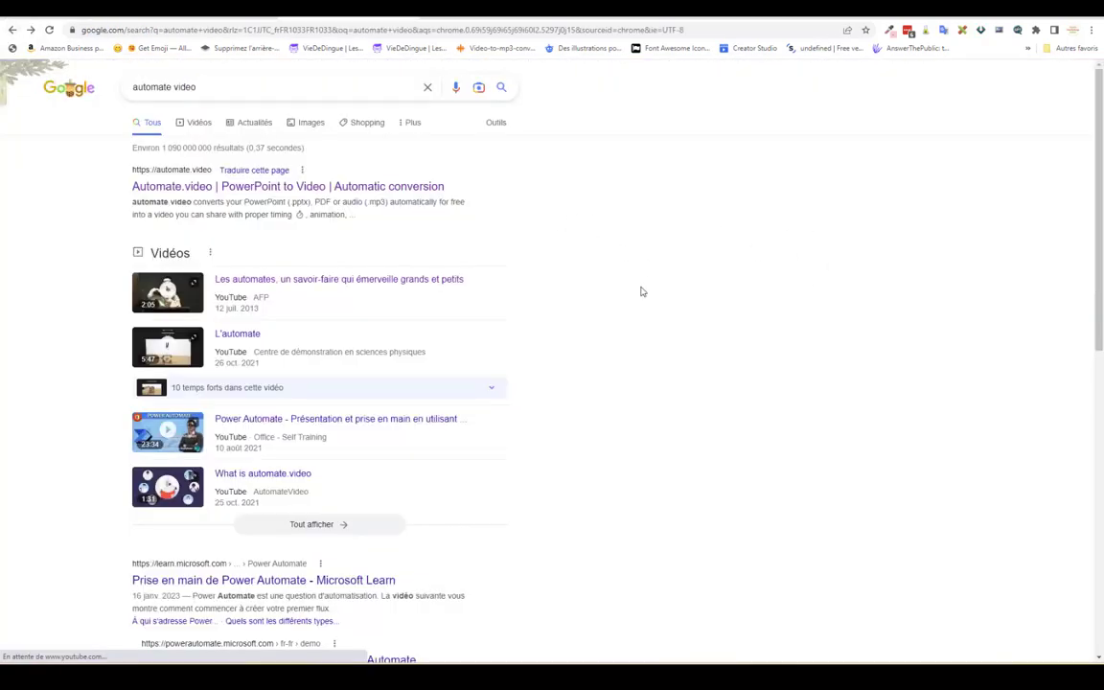
scroll(586, 314, "down", 3)
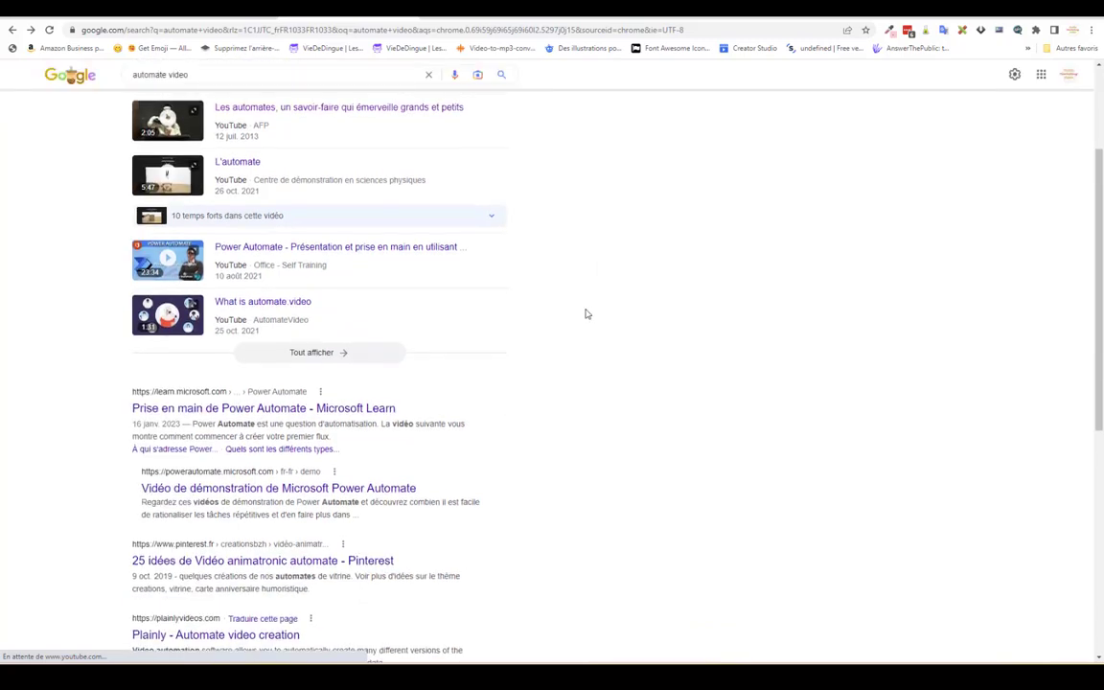
scroll(587, 313, "up", 3)
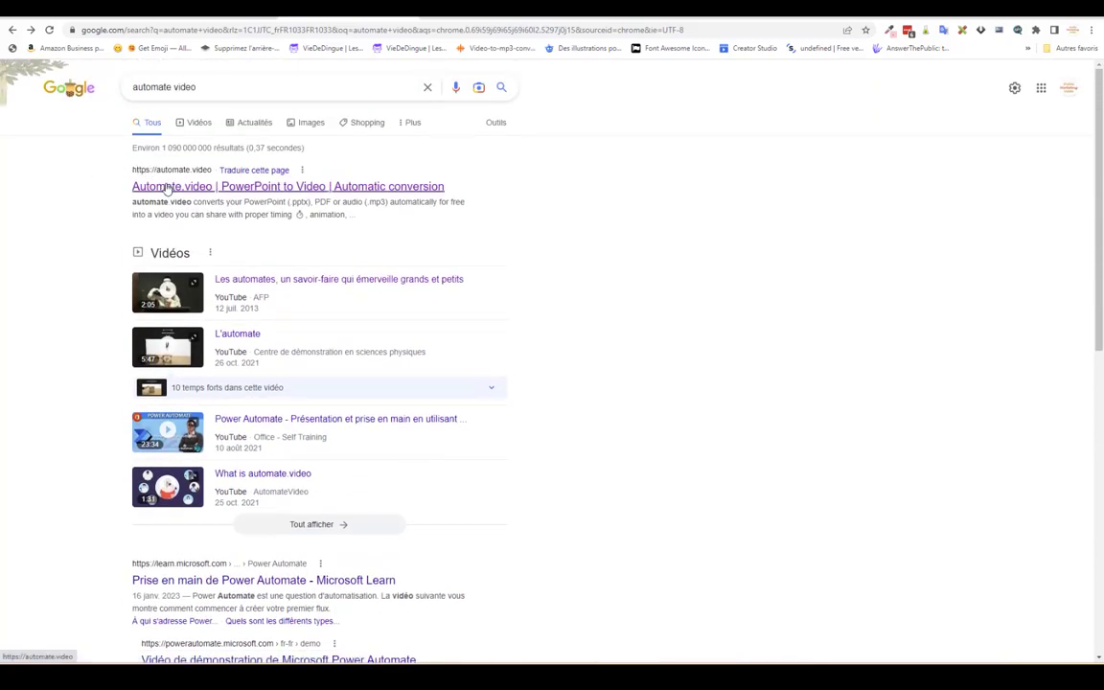
left_click(165, 188)
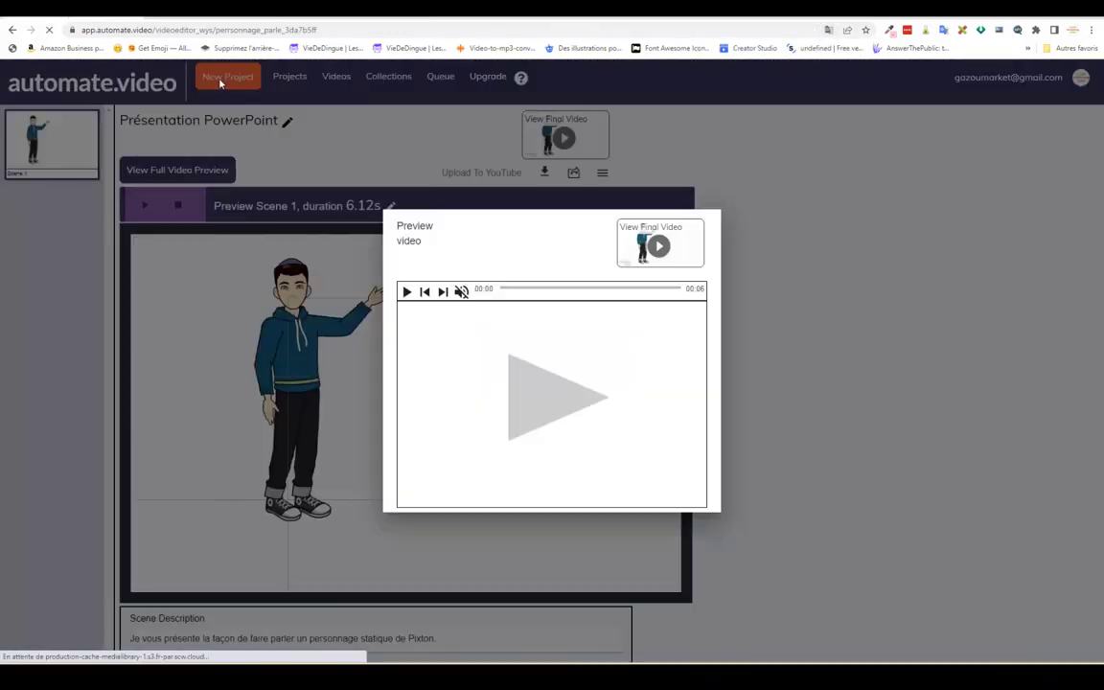
left_click(793, 278)
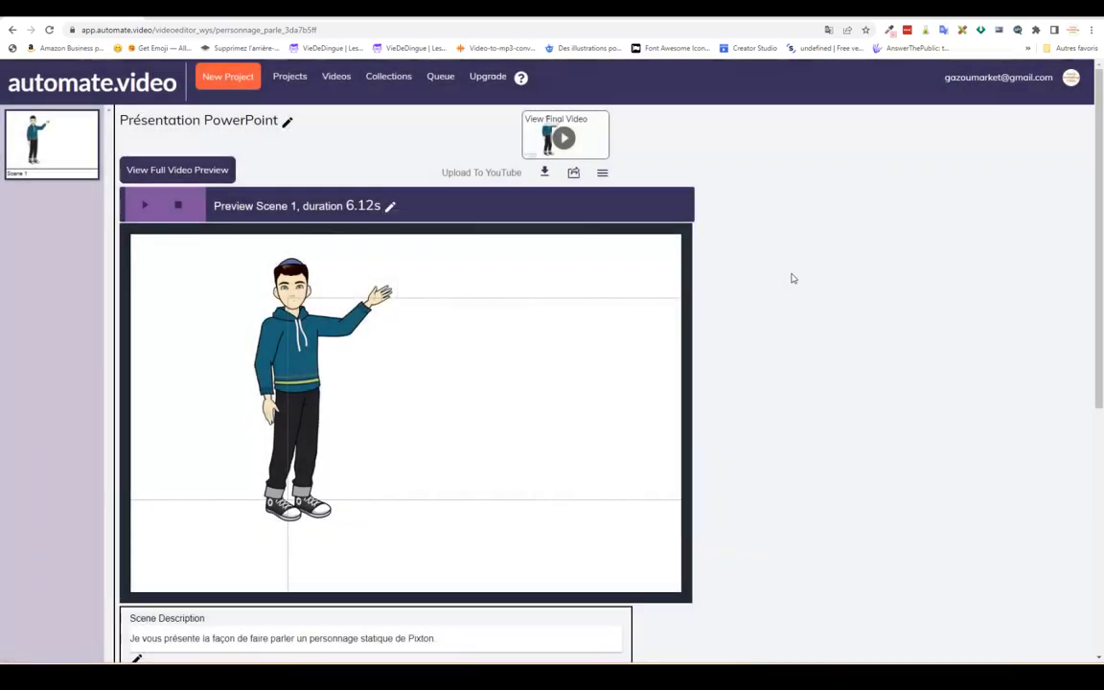
left_click(216, 82)
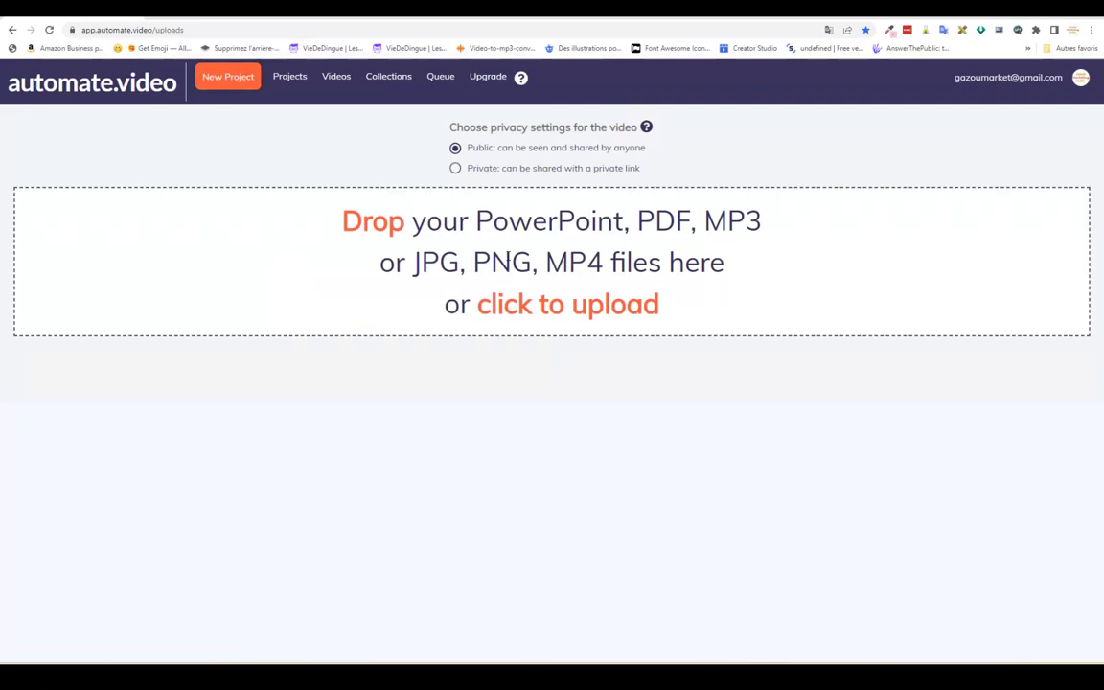
Step: Upload personnage2.pptx, with its slide notes synthesized into a voice-over
left_click(508, 257)
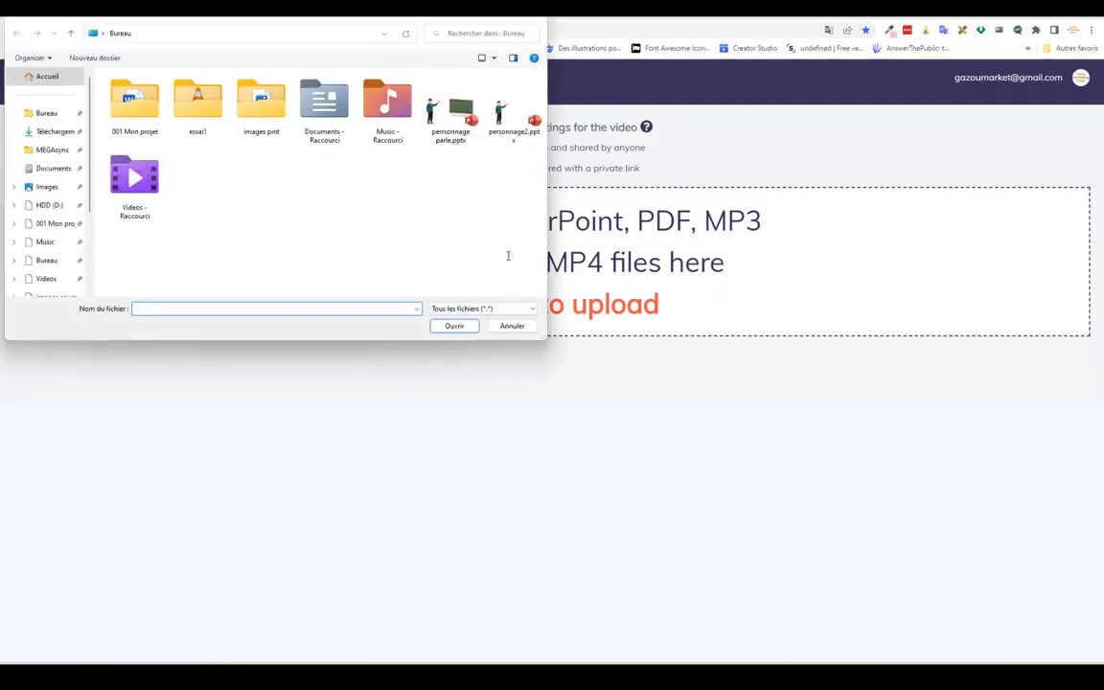
left_click(501, 113)
left_click(456, 326)
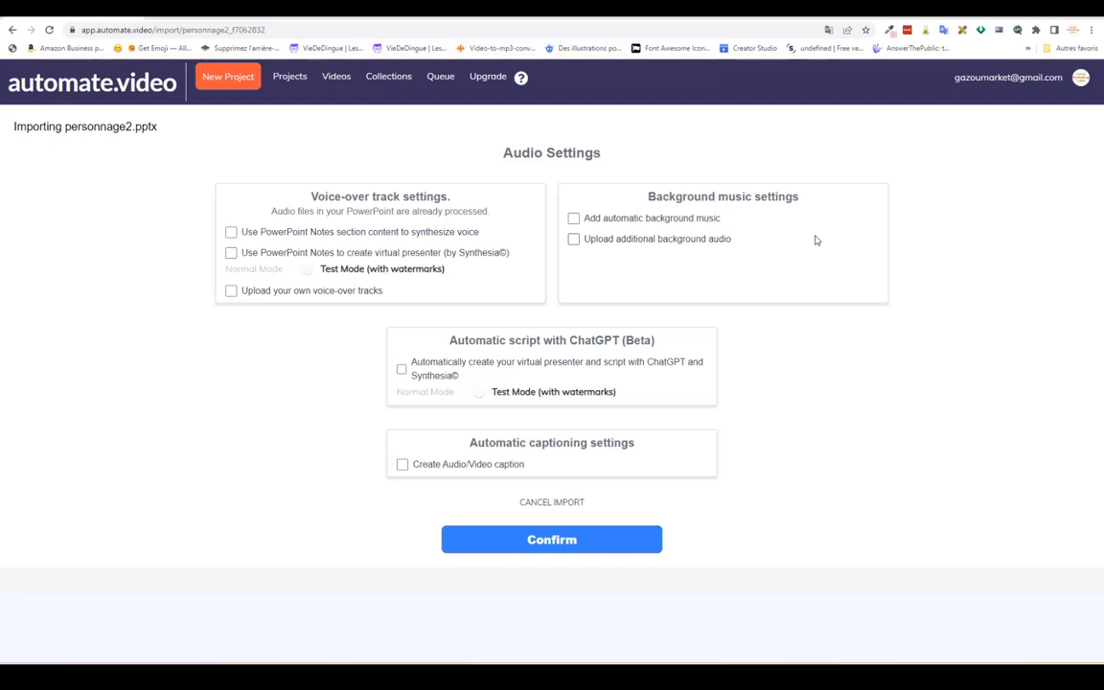
left_click(230, 232)
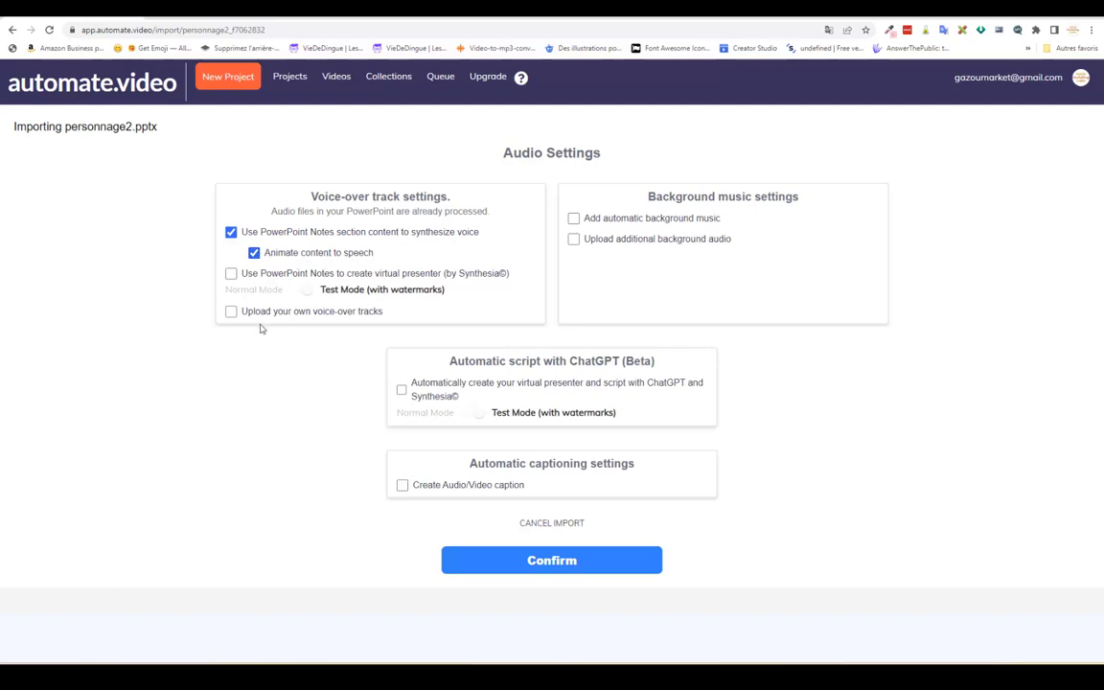
left_click(565, 562)
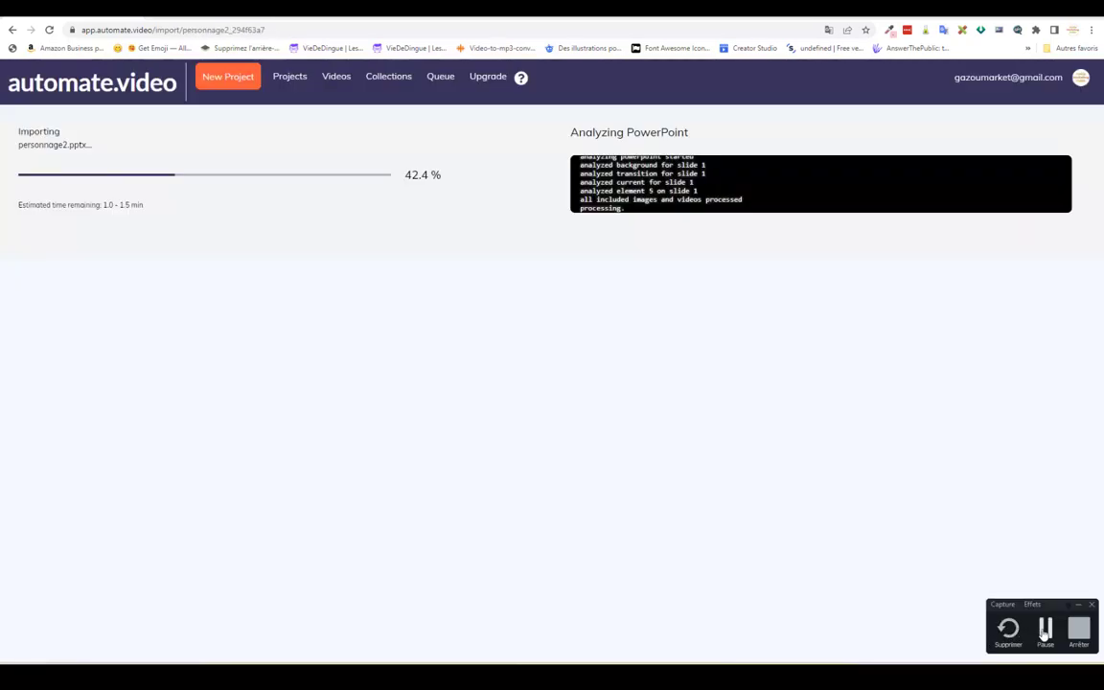
Step: Preview the finished character video, download it as MP4, and return to personnage2 in PowerPoint
left_click(1045, 631)
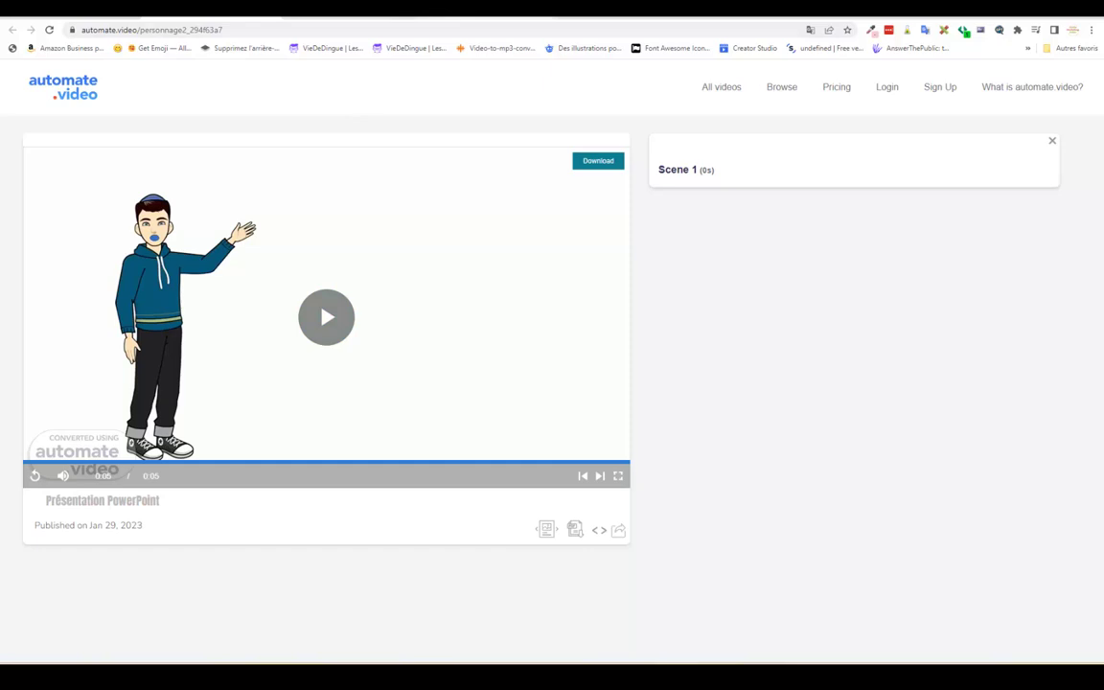
left_click(478, 14)
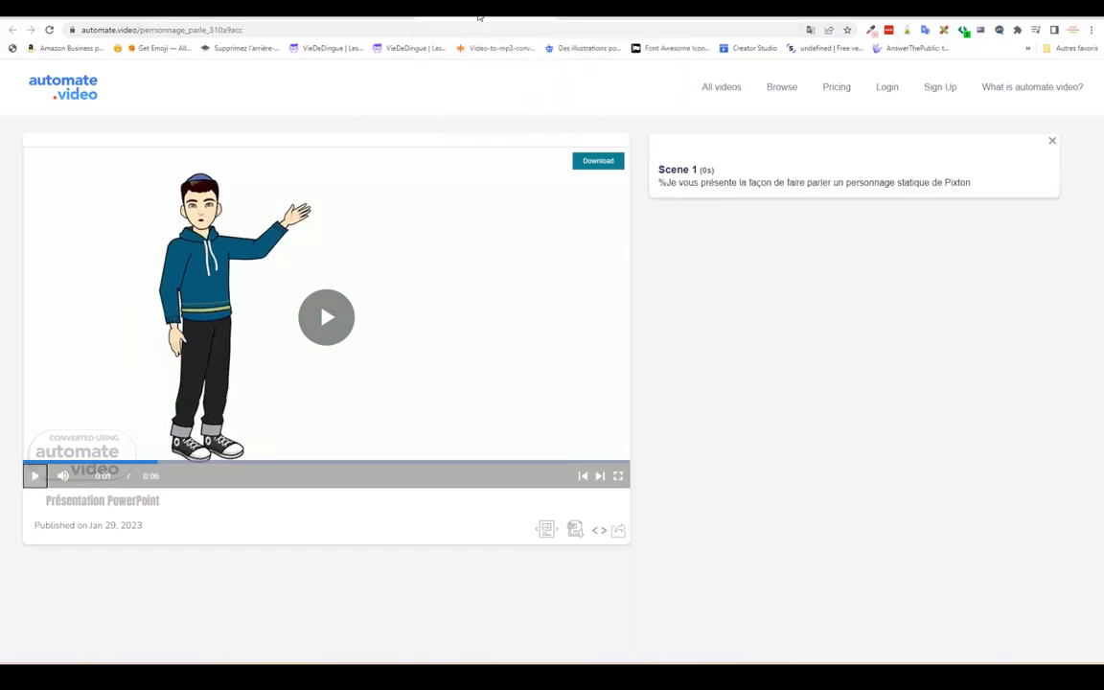
left_click(33, 476)
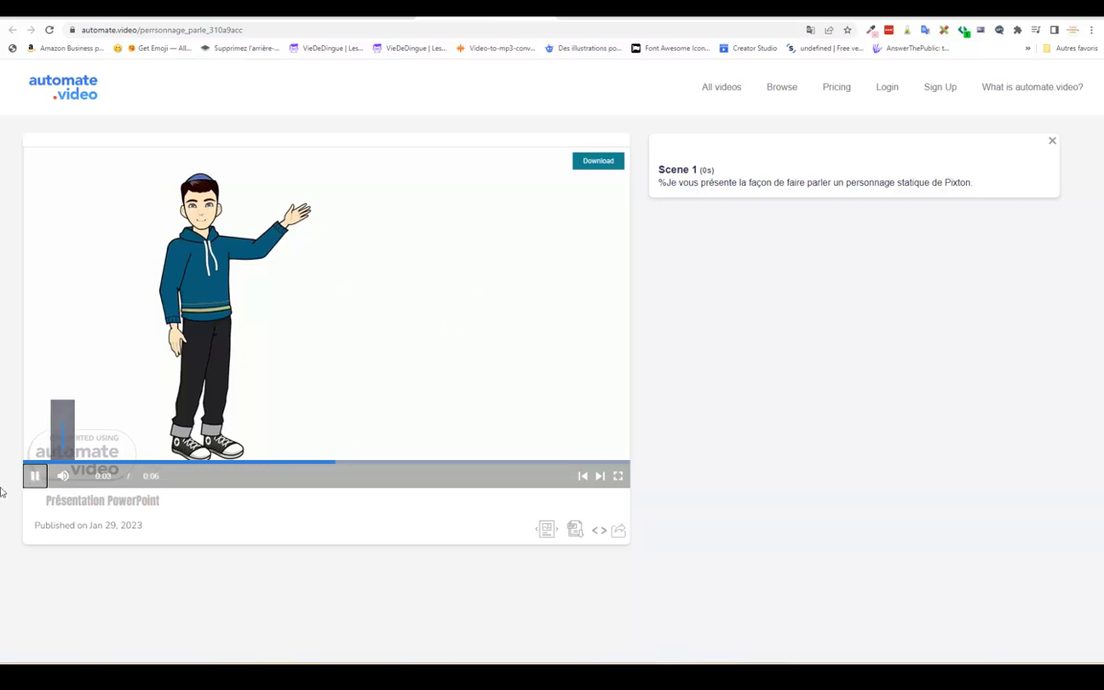
left_click(564, 211)
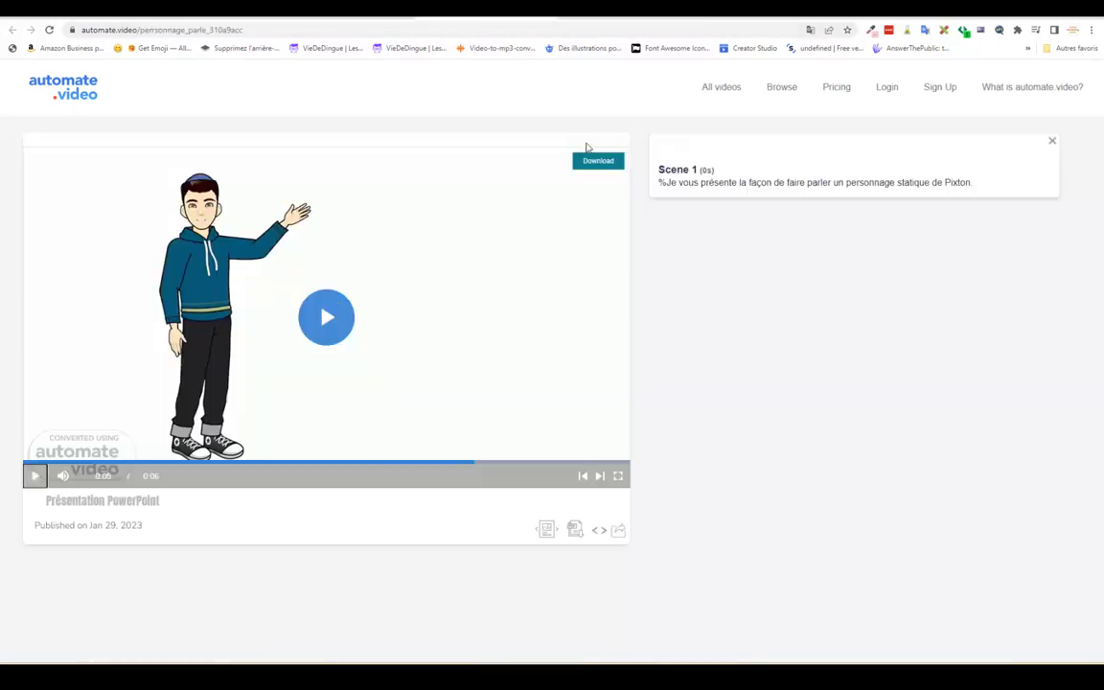
left_click(592, 160)
mouse_move(359, 676)
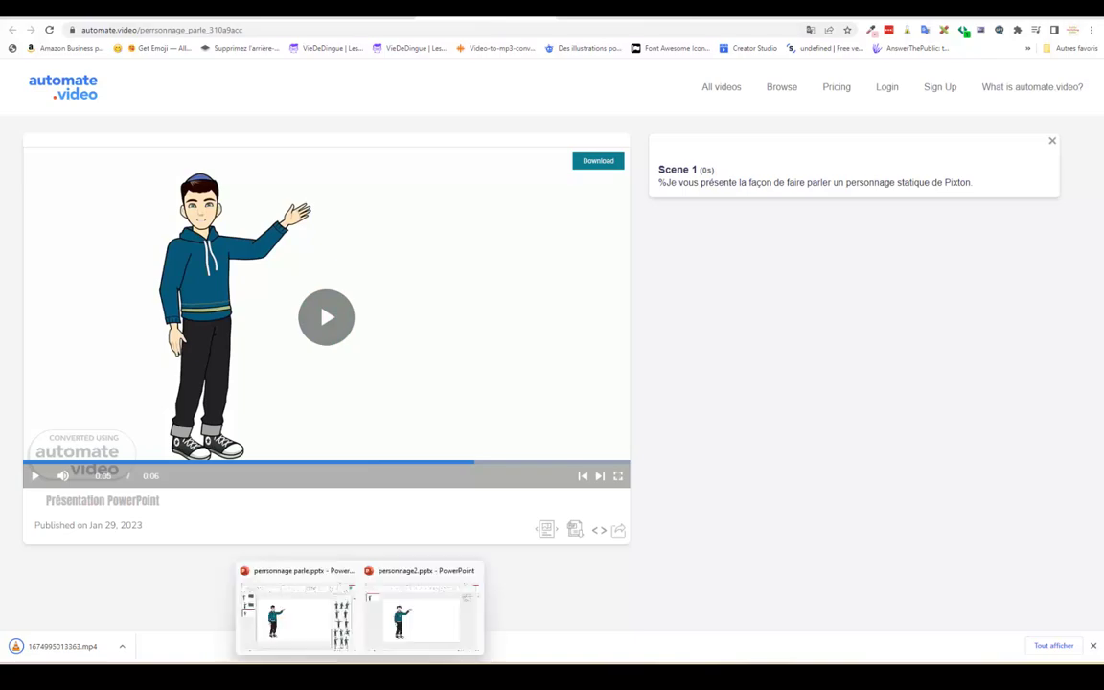
left_click(377, 640)
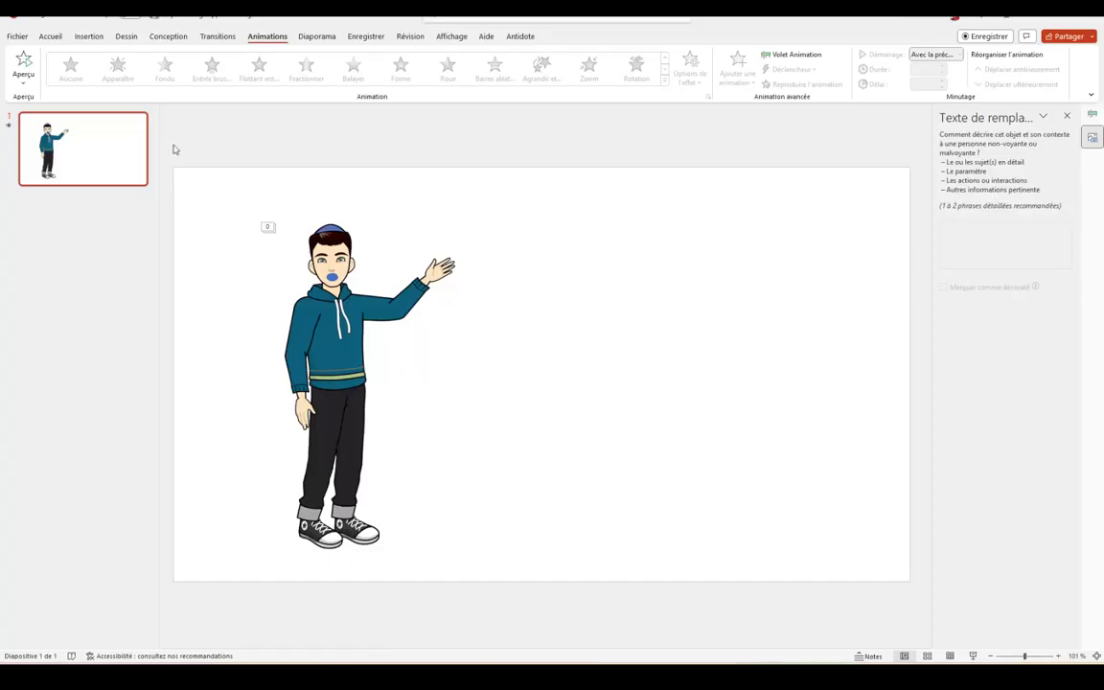
Step: Insert a new Vide (blank) slide after the waving-character slide, then reselect slide 1
right_click(87, 41)
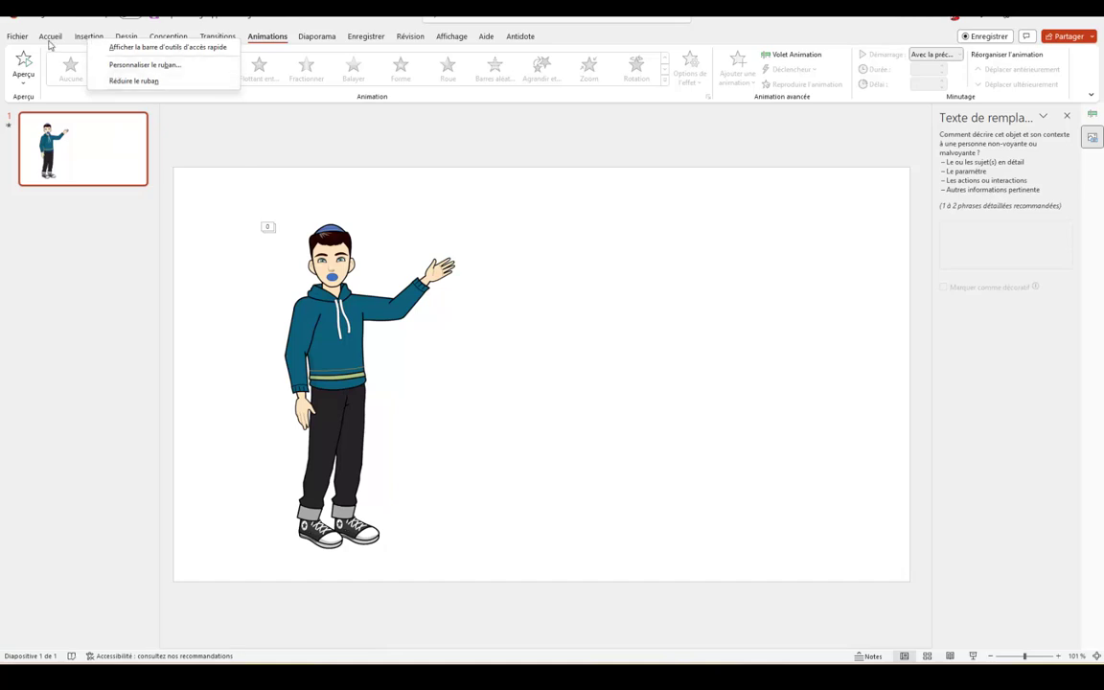
left_click(50, 36)
left_click(88, 36)
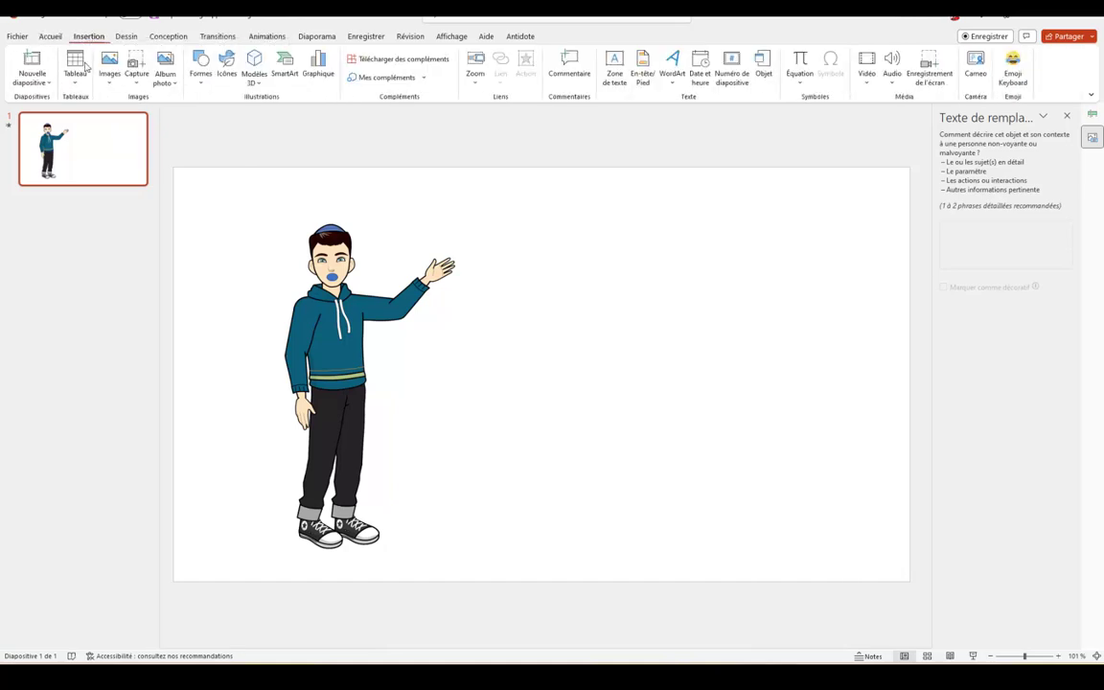
left_click(33, 81)
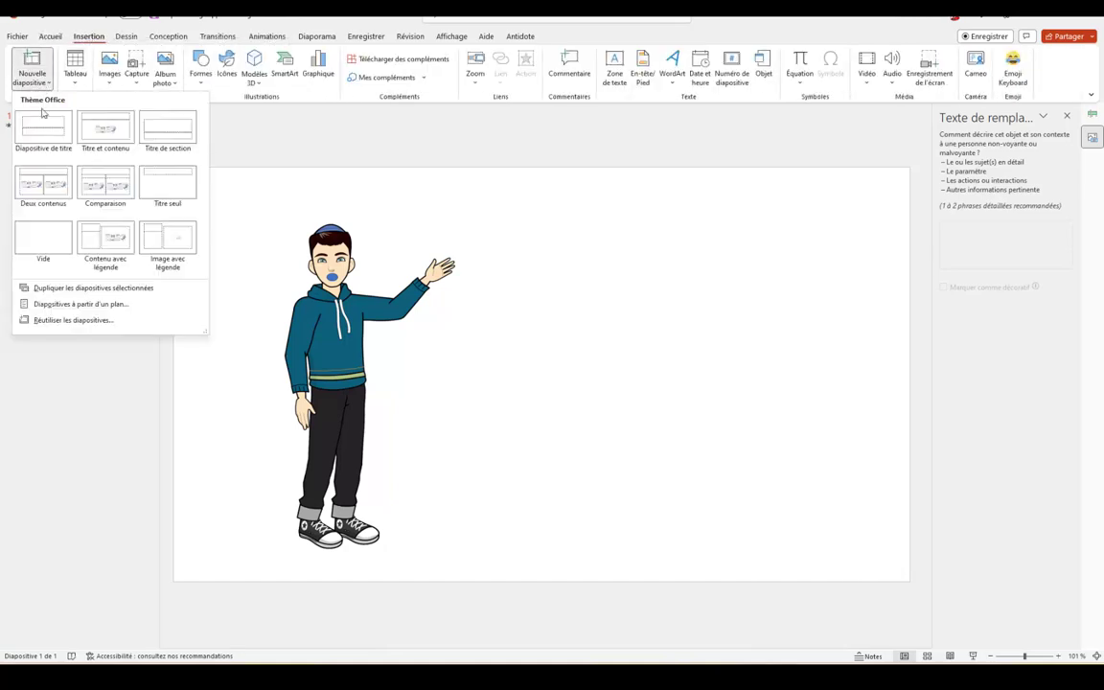
left_click(44, 244)
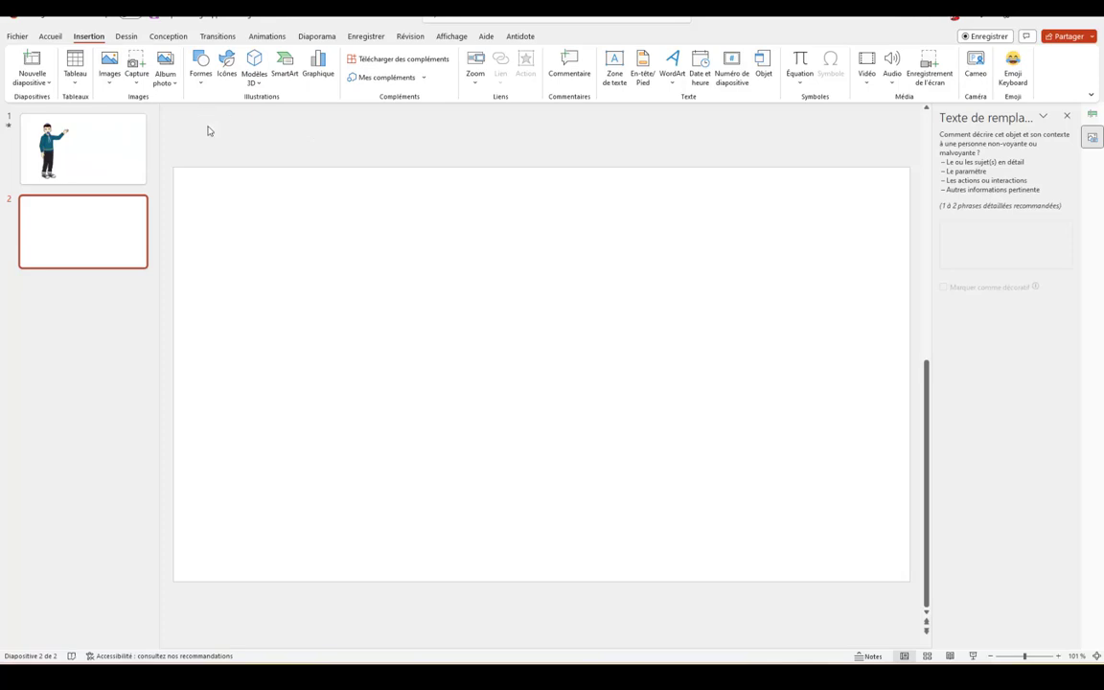
left_click(84, 146)
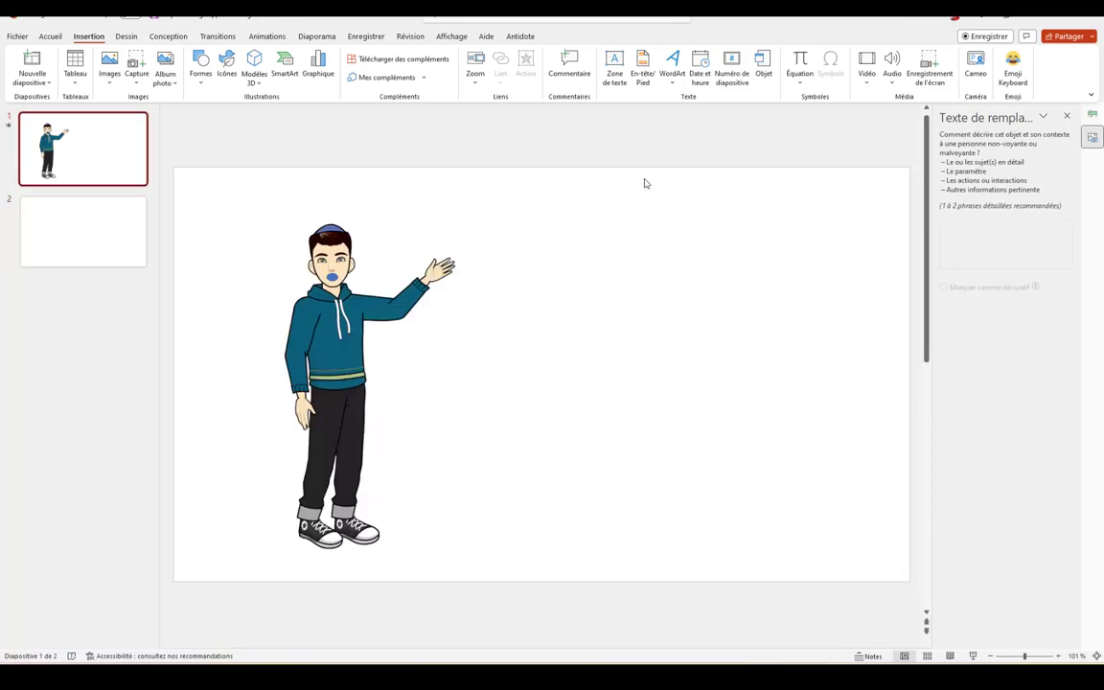
Step: Review the %%MAGICMOUTH% %%MALE% tags in the character's alt text, then move to slide 2
left_click(331, 278)
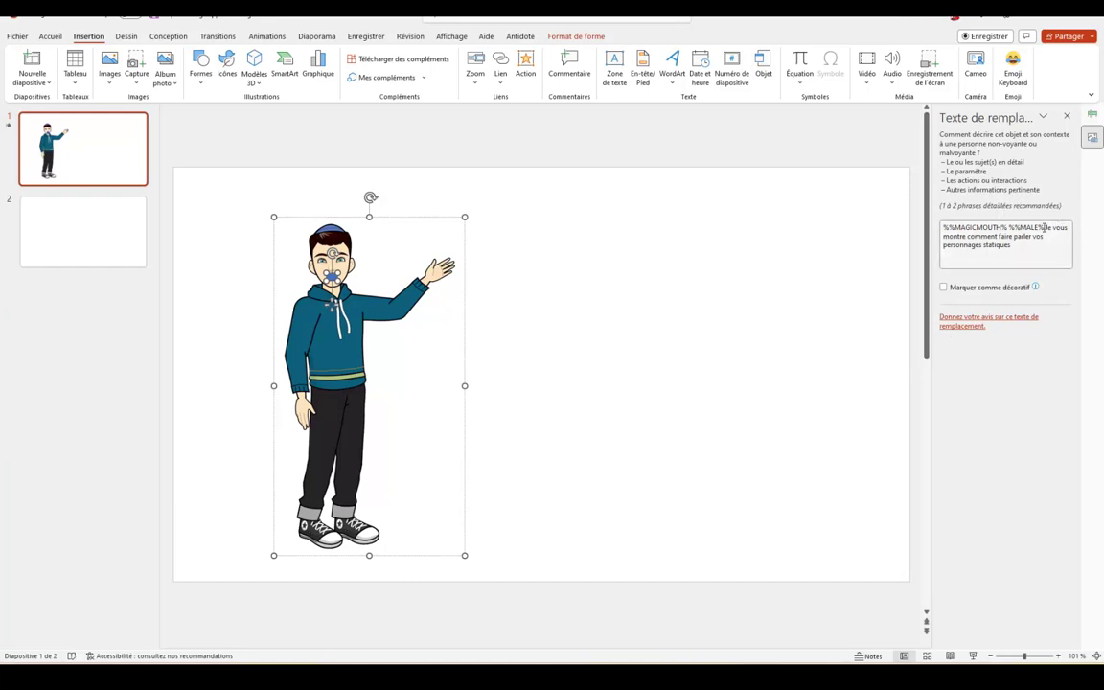
left_click_drag(1044, 227, 939, 224)
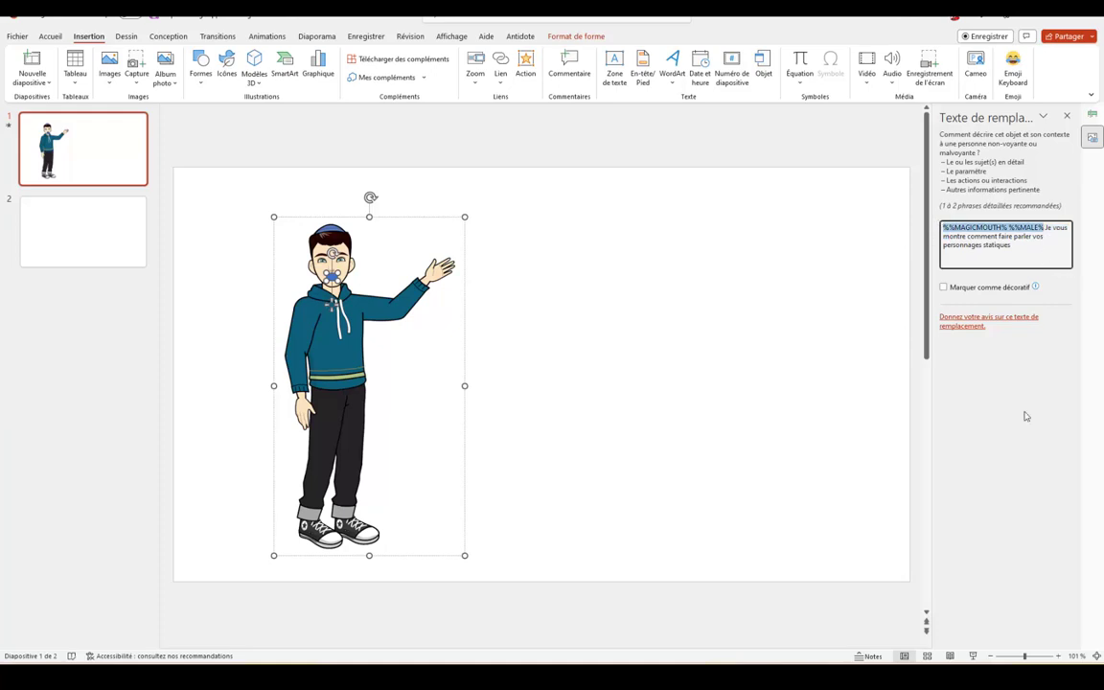
left_click(777, 294)
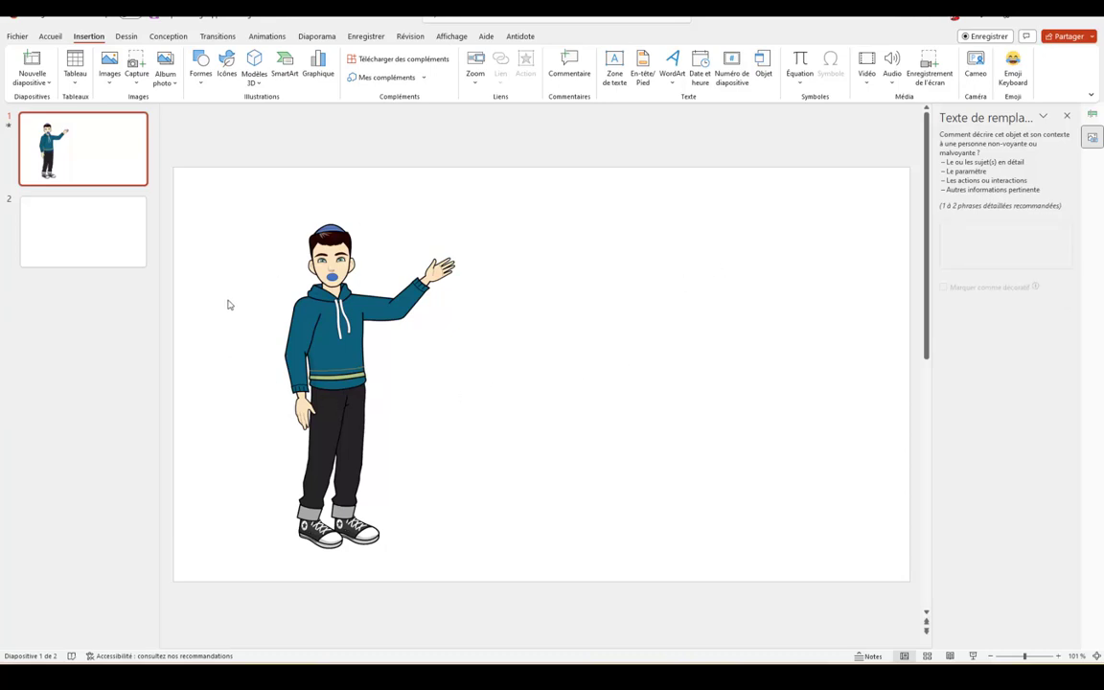
left_click(84, 246)
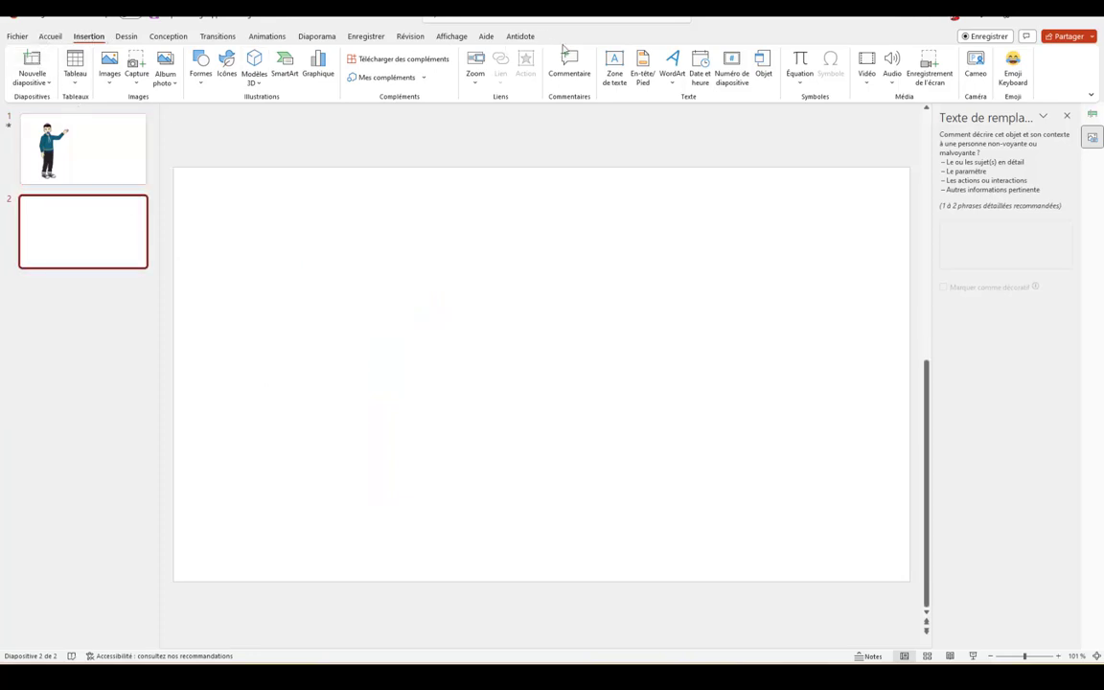
Step: Insert the downloaded 1674995013363.mp4 from Downloads onto slide 2 and play it through once
left_click(866, 65)
left_click(887, 116)
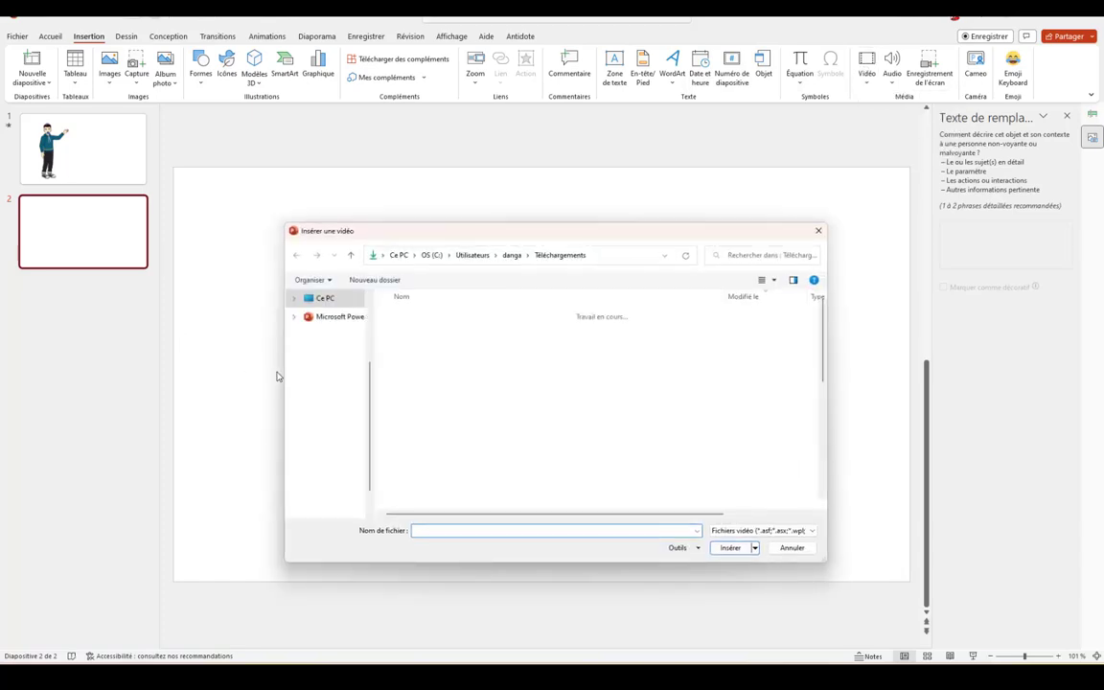
scroll(331, 389, "up", 5)
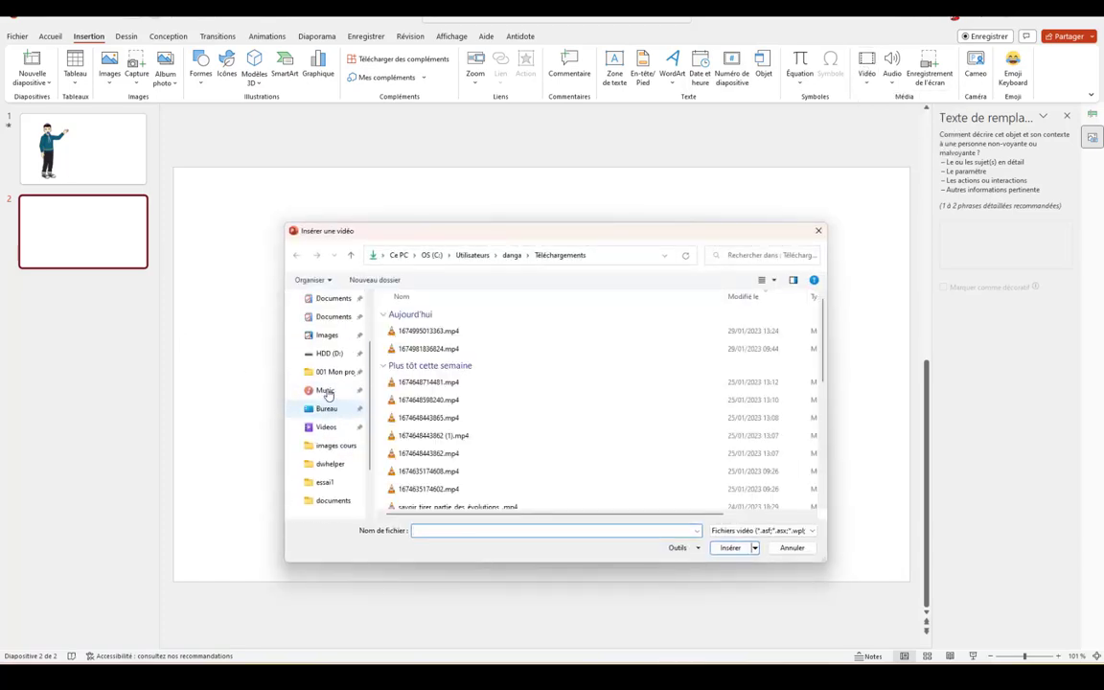
left_click(325, 353)
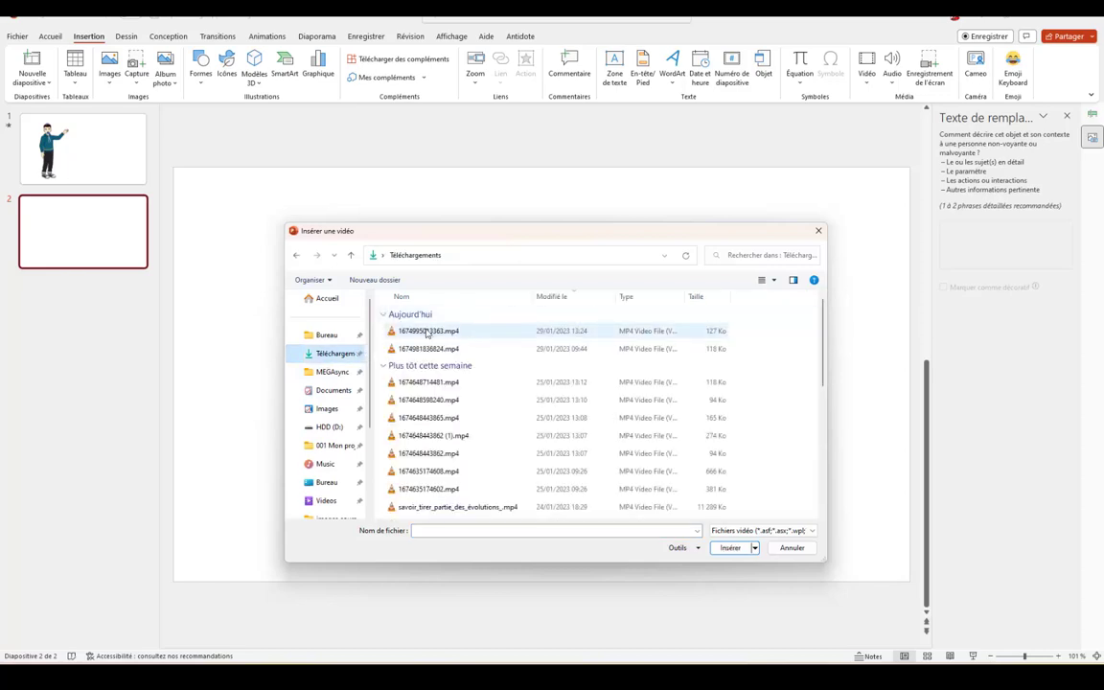
left_click(450, 331)
left_click(728, 548)
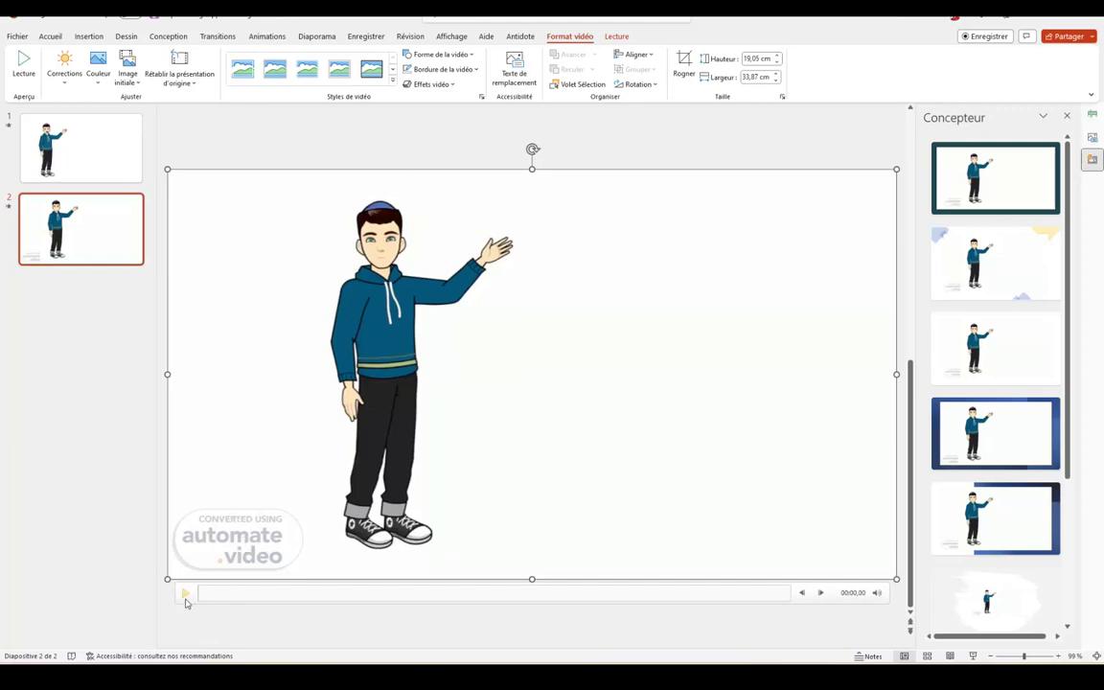
left_click(185, 593)
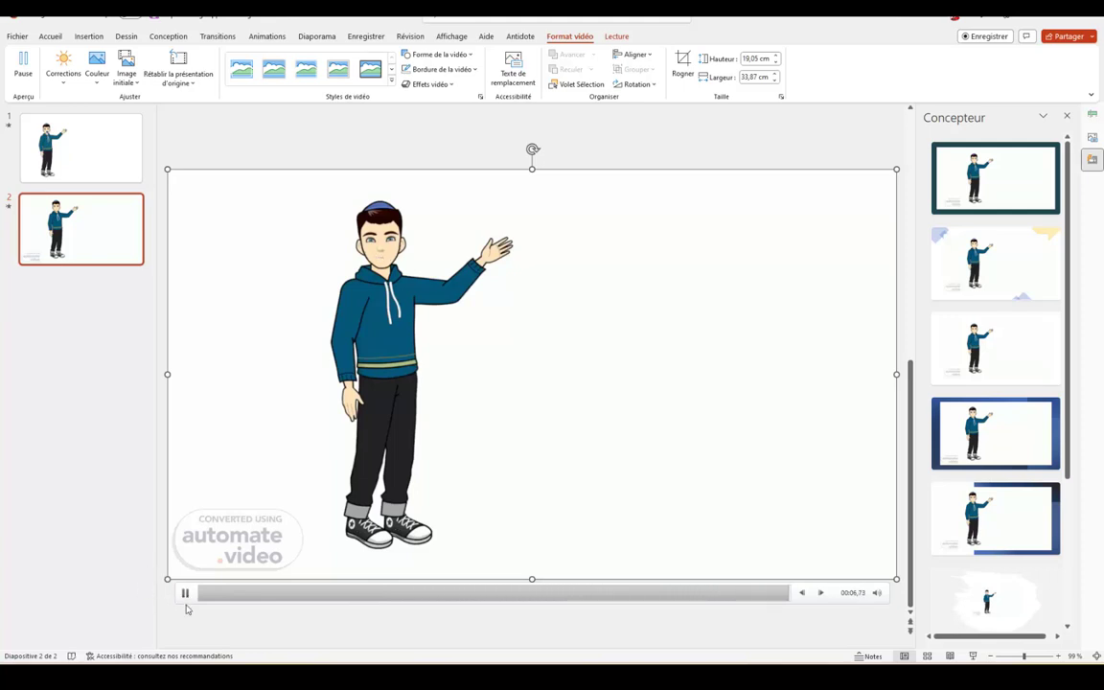
left_click(185, 592)
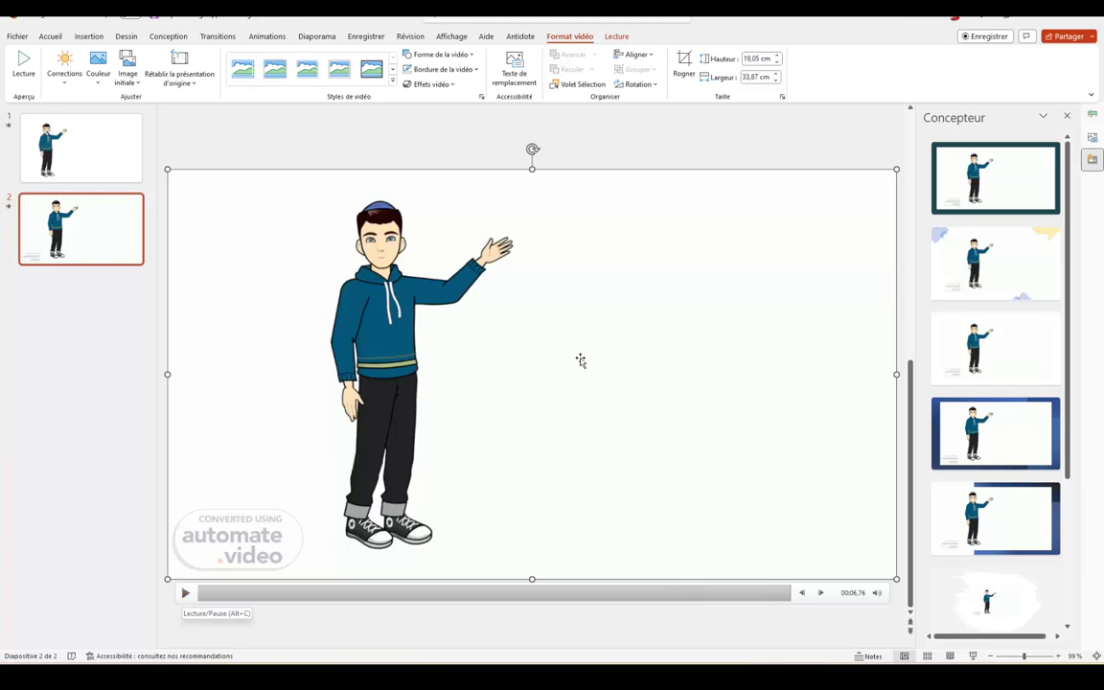
Step: Crop the video's left and right sides in to the character, then shift it left
left_click(683, 65)
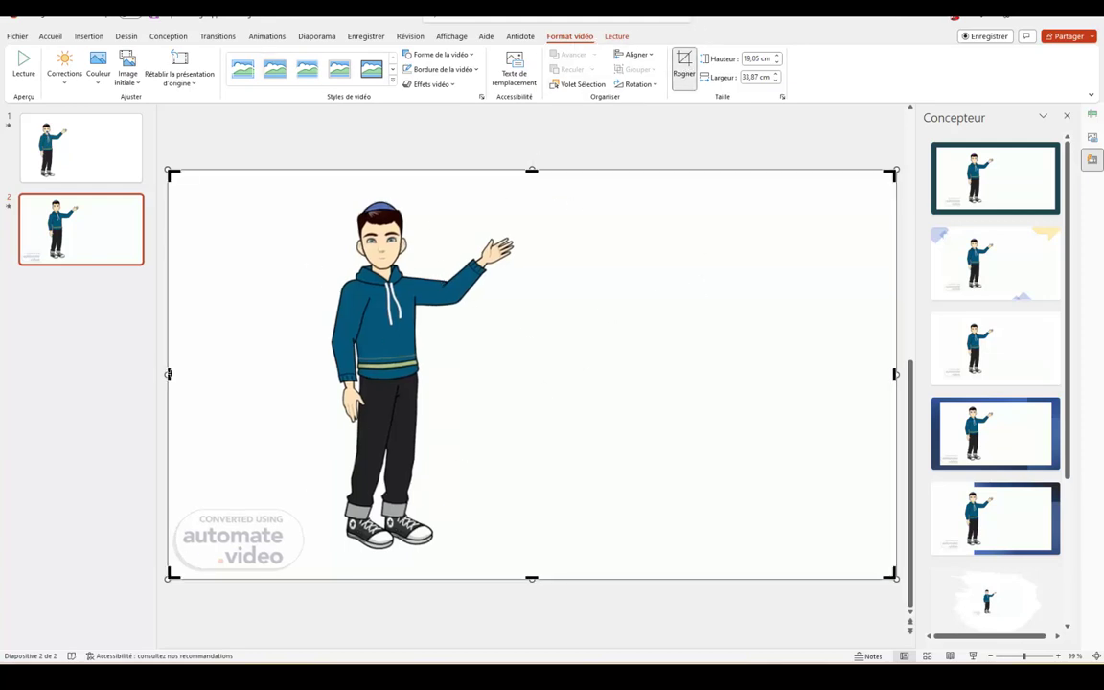
left_click_drag(173, 374, 309, 333)
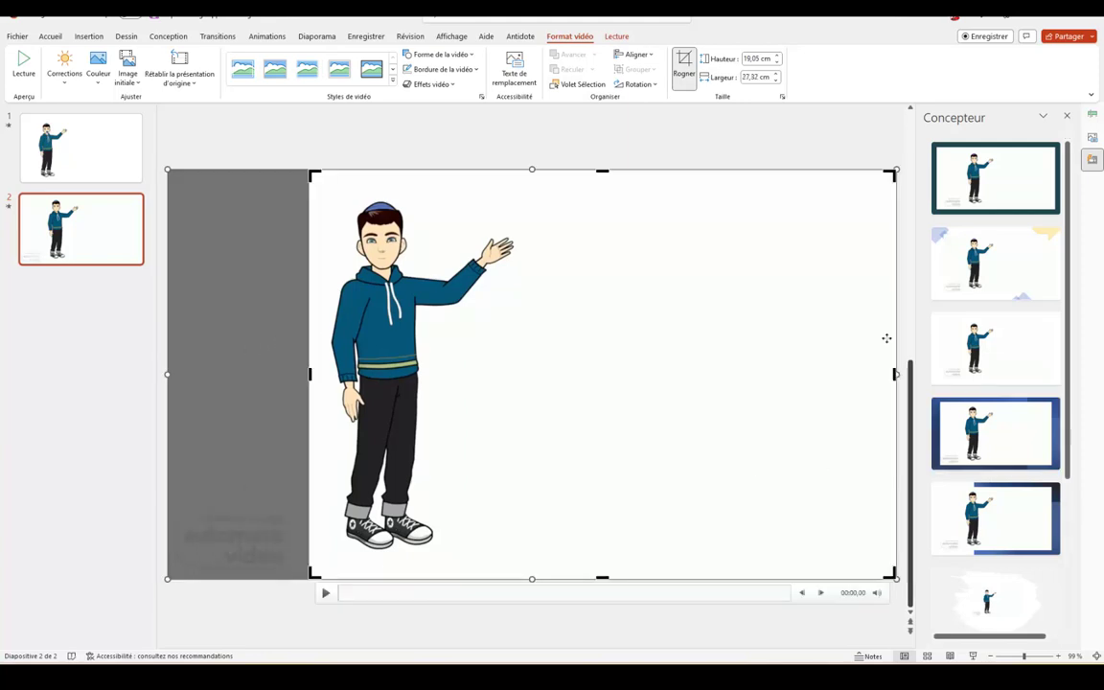
left_click_drag(894, 373, 533, 403)
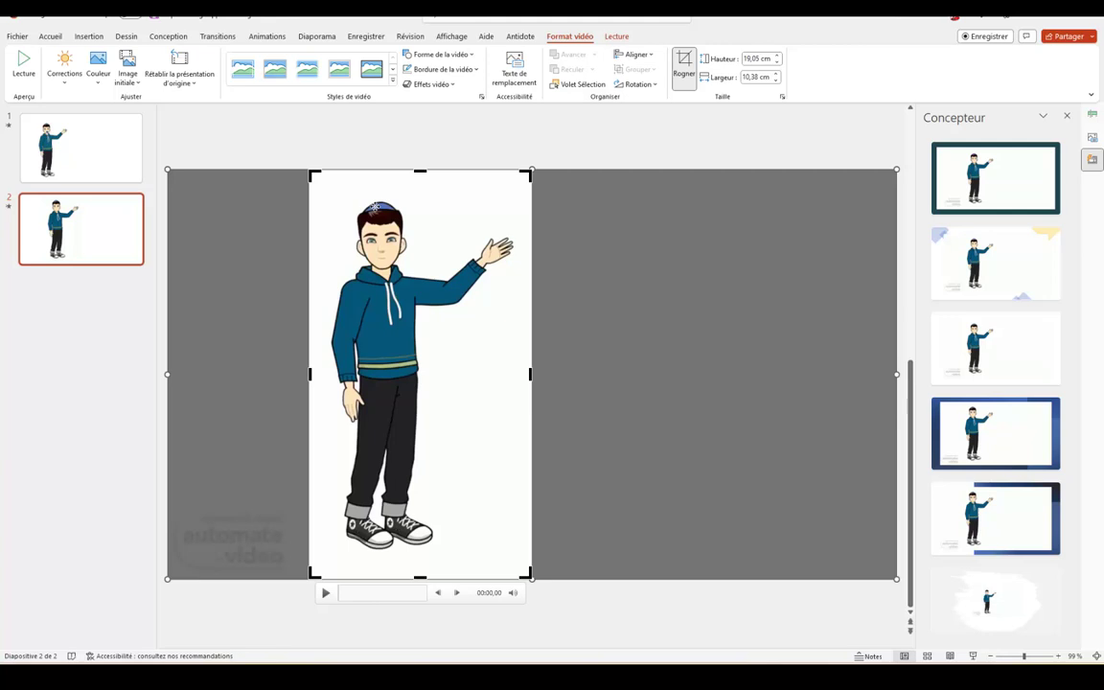
left_click(683, 61)
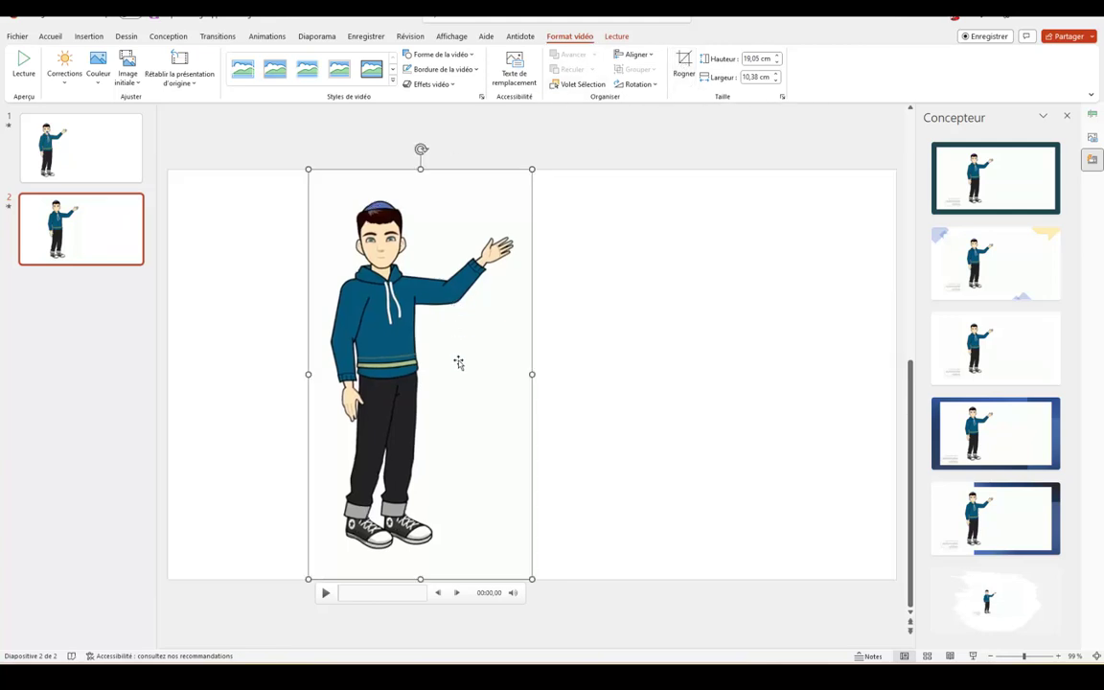
left_click_drag(455, 360, 357, 365)
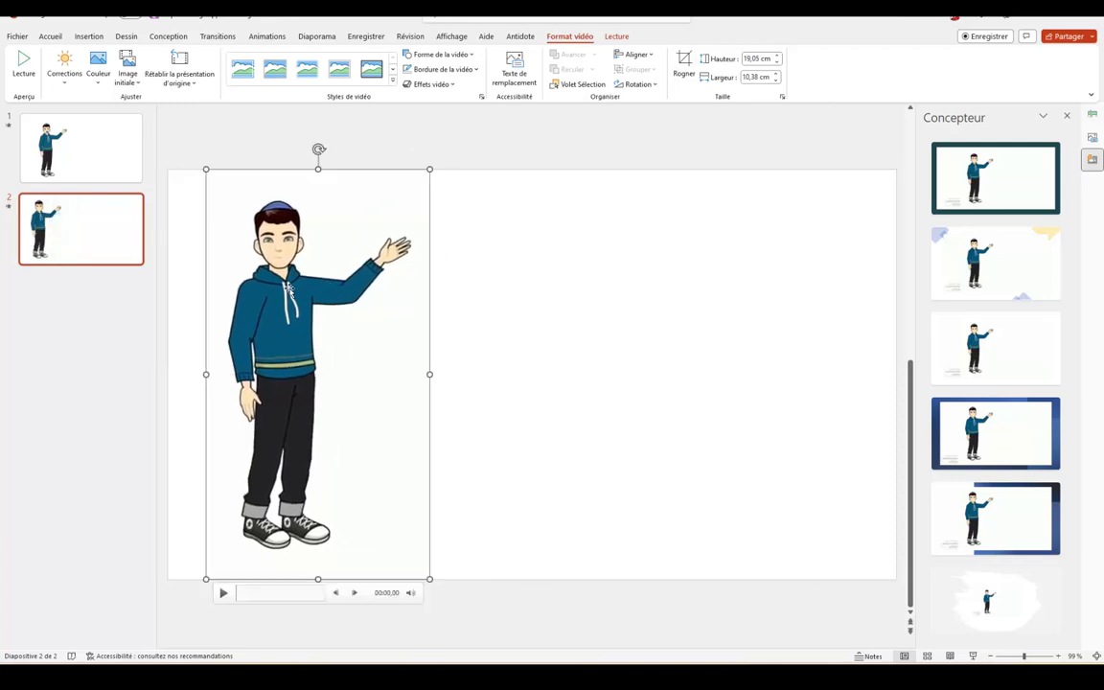
Step: In Découper la vidéo, move the clip start to 00:02,026
left_click(616, 36)
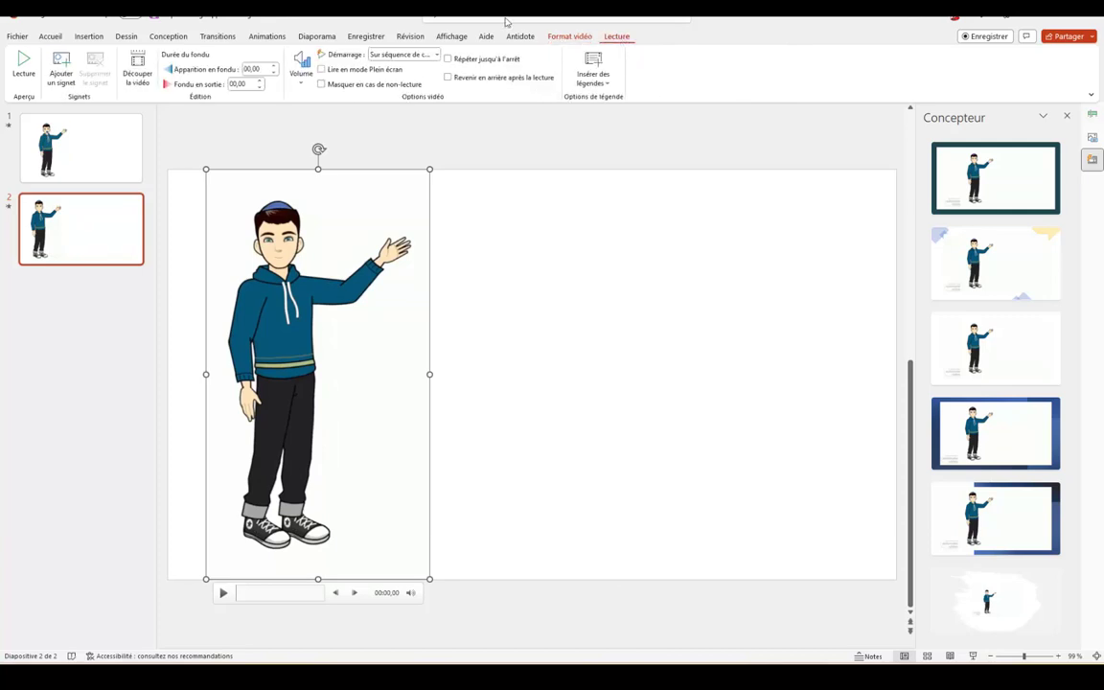
left_click(137, 67)
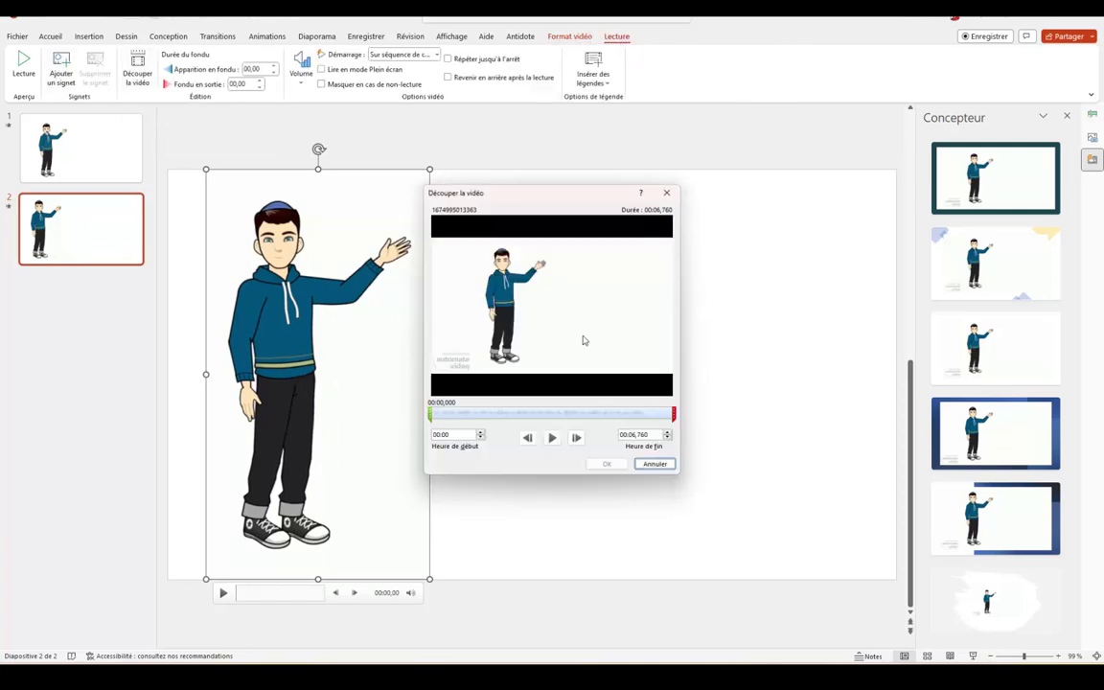
left_click(494, 416)
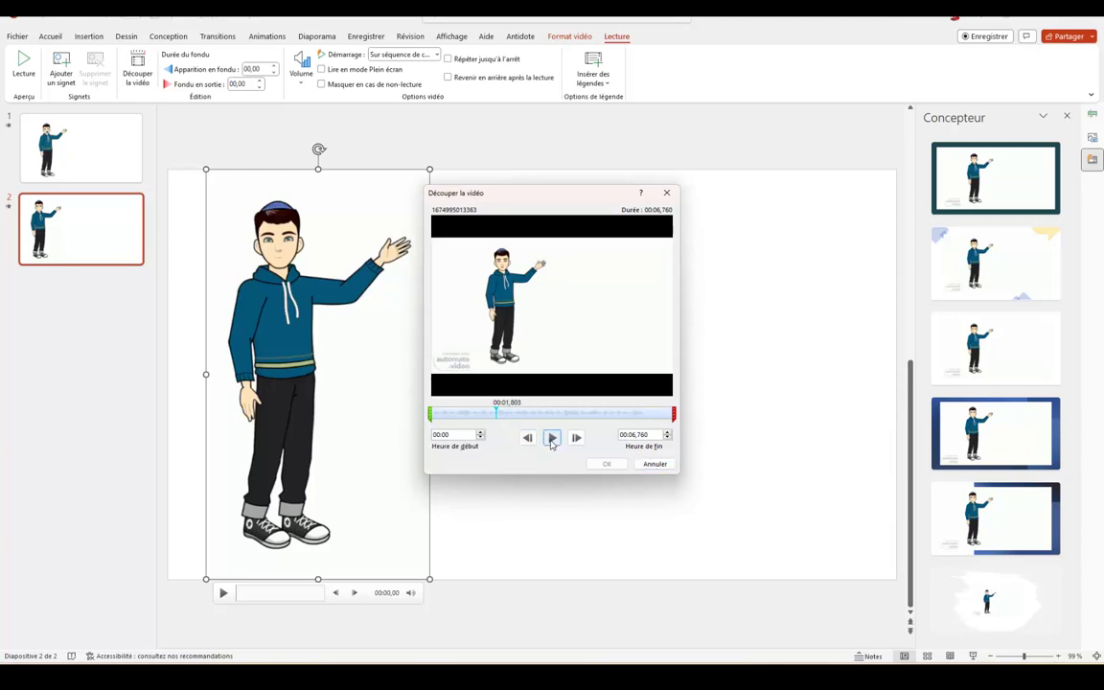
left_click(552, 438)
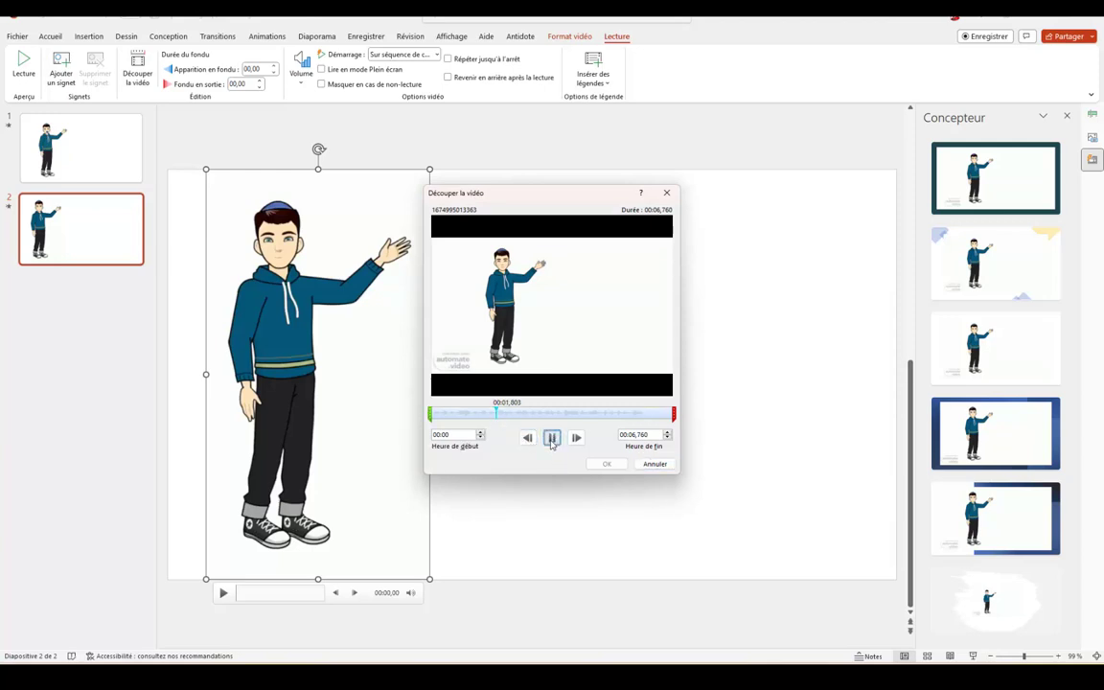
left_click(500, 416)
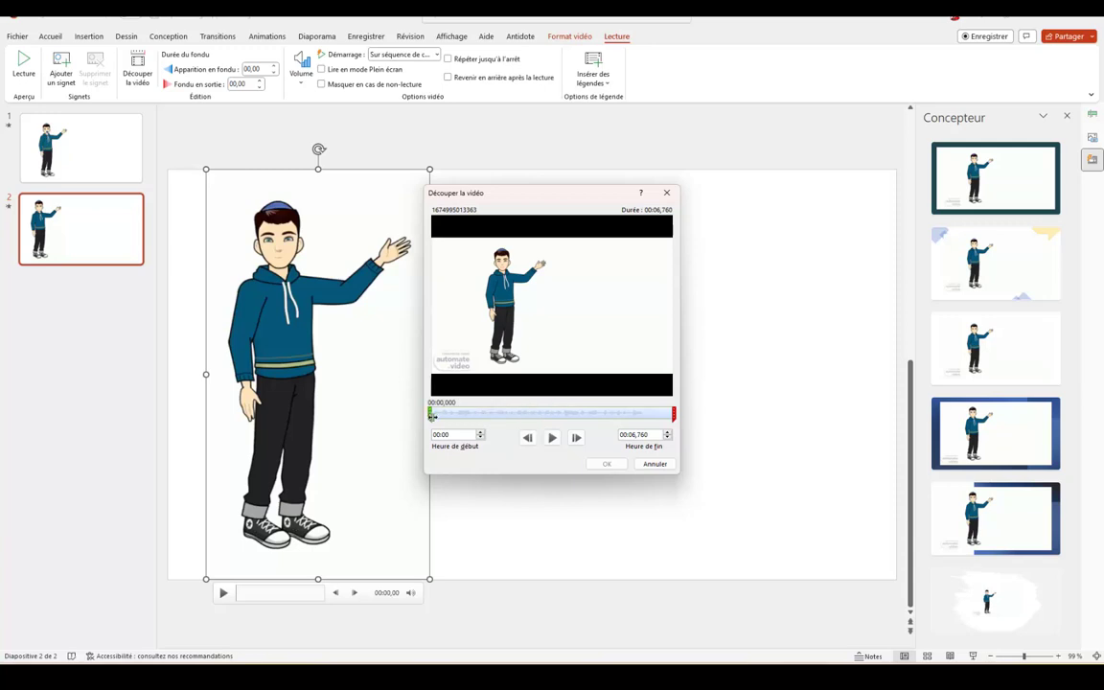
left_click_drag(430, 415, 504, 415)
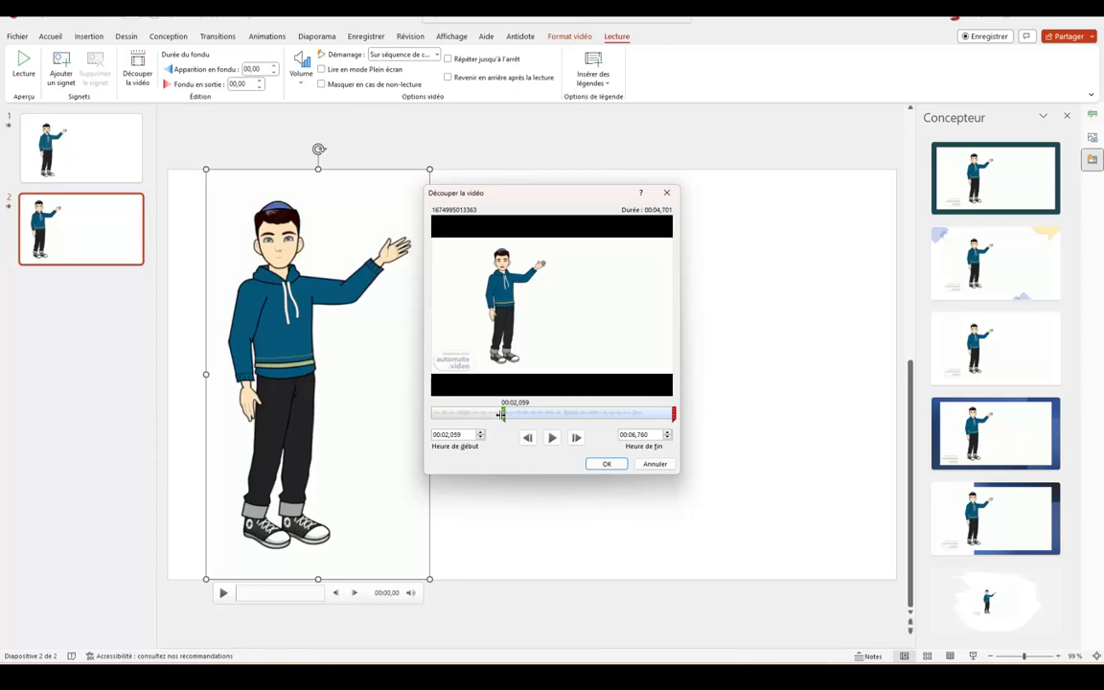
left_click_drag(504, 414, 501, 414)
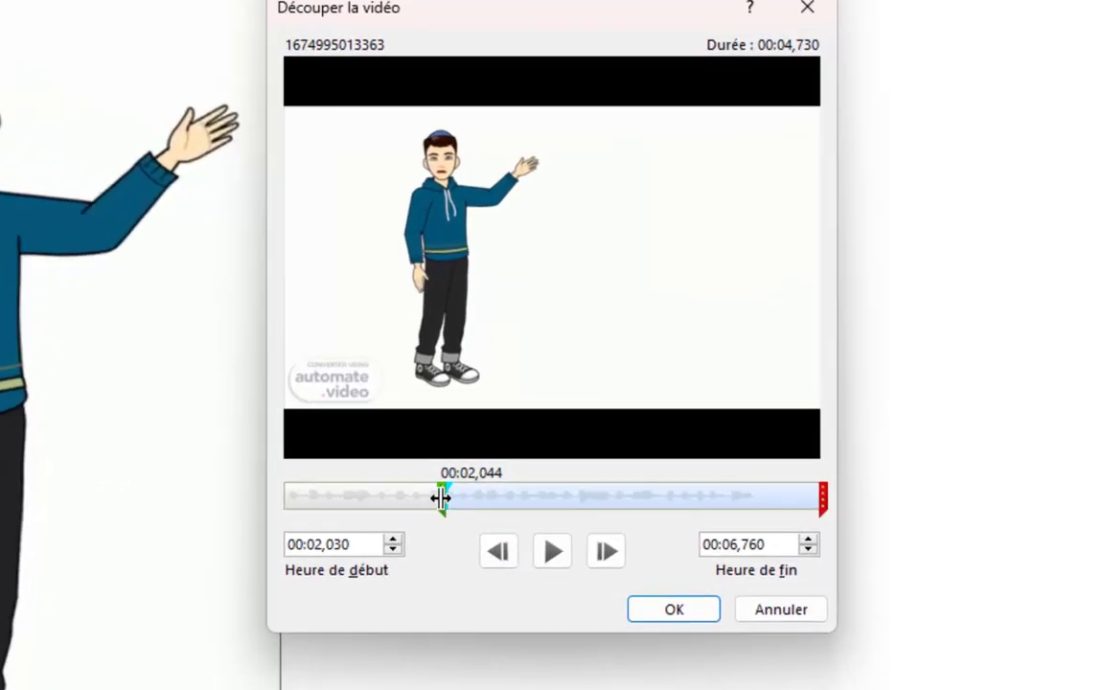
mouse_move(439, 497)
left_mouse_down()
mouse_move(460, 492)
mouse_move(440, 494)
left_mouse_up()
Step: Move the clip end to 00:06,059 and apply the trim
left_click(553, 555)
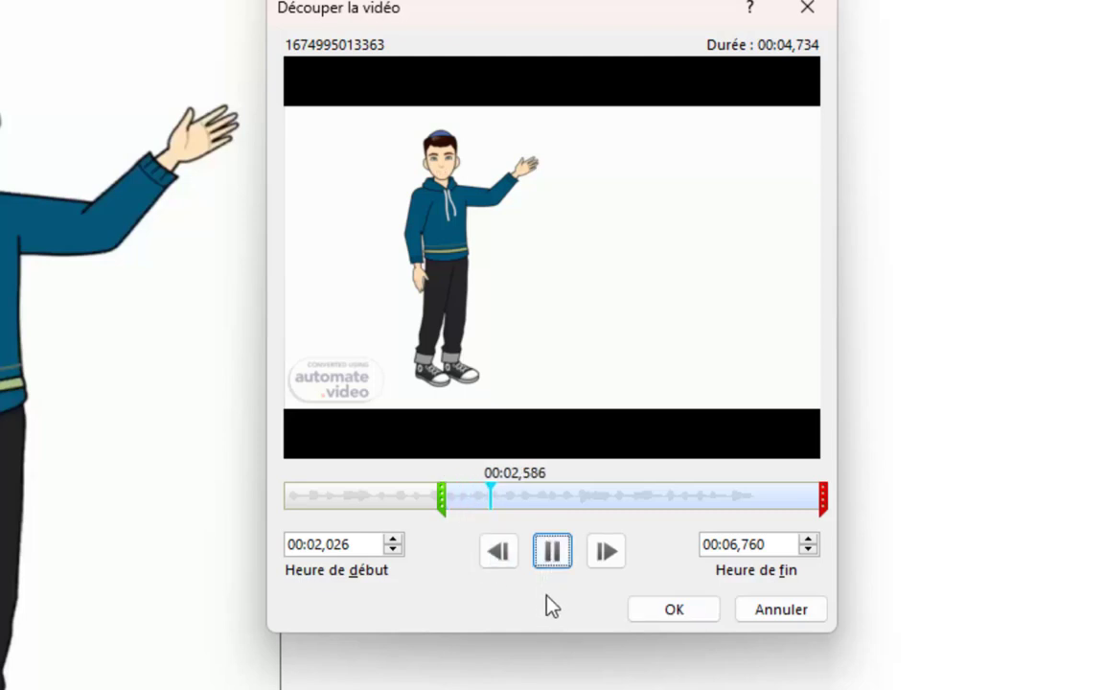
left_click(553, 556)
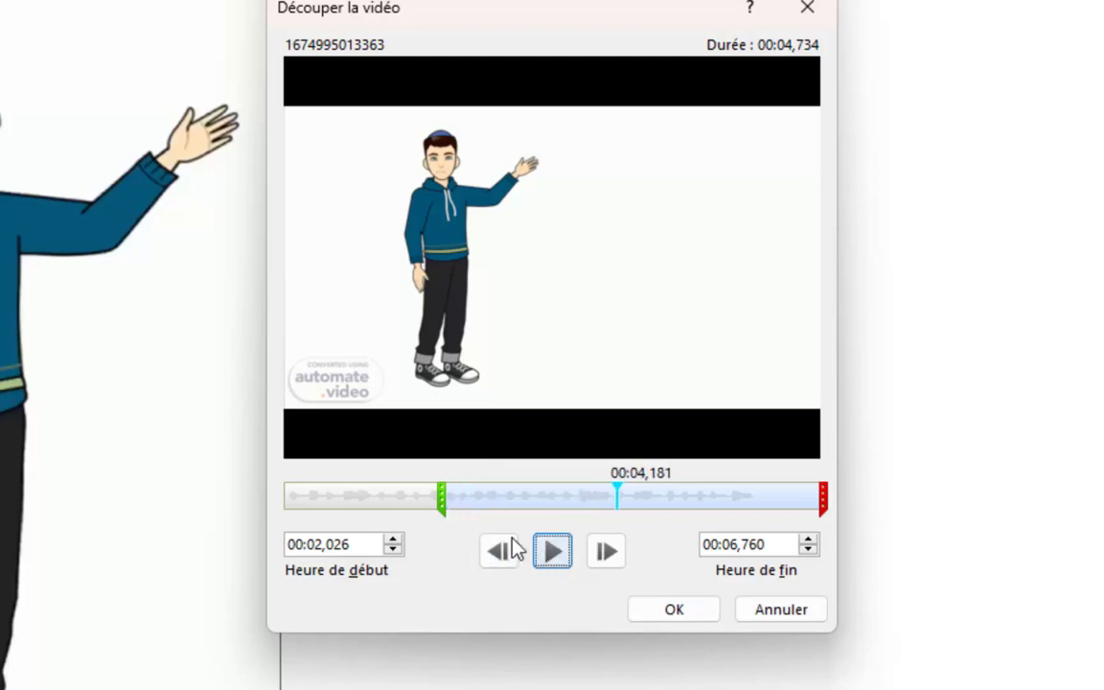
left_click(558, 556)
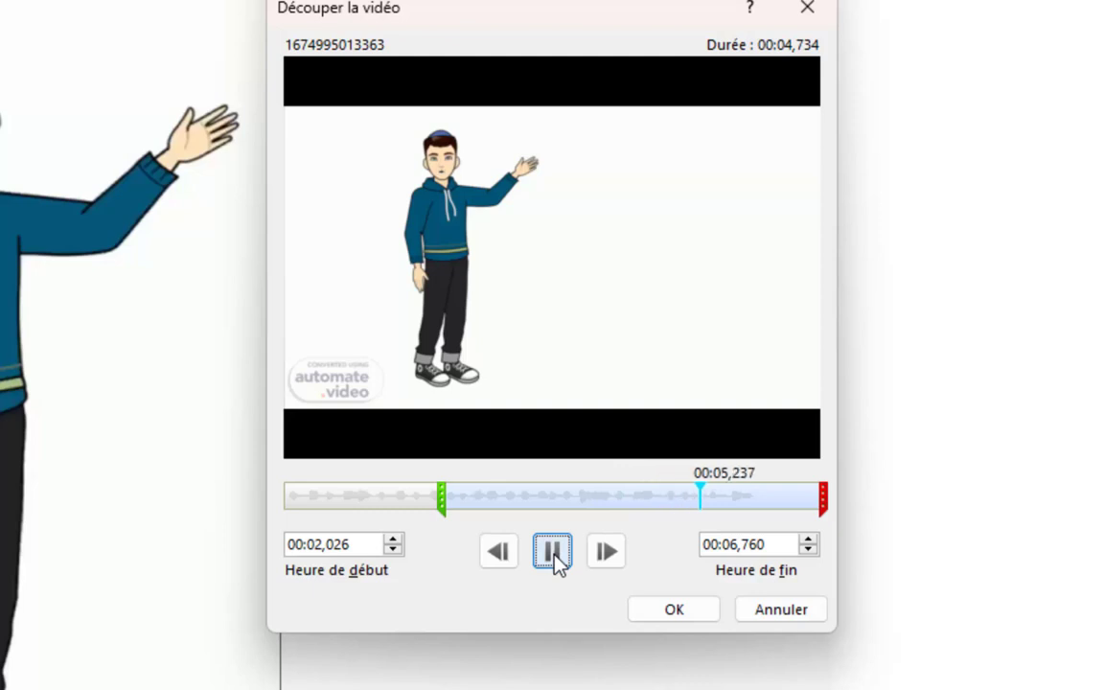
left_click(498, 553)
left_click(551, 566)
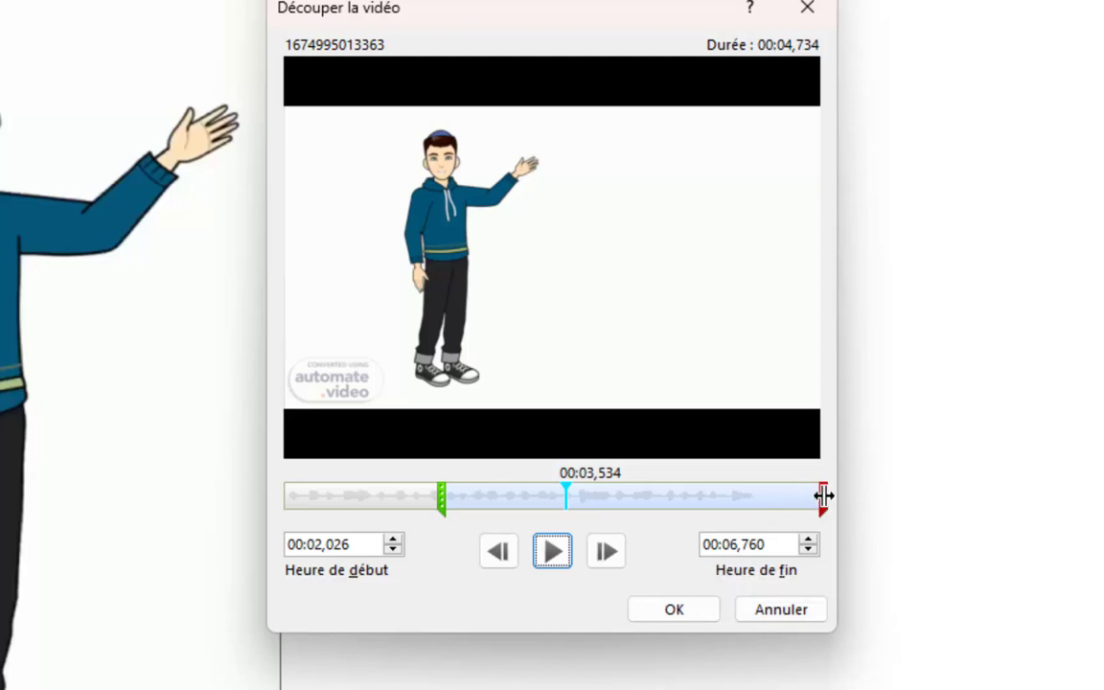
left_click_drag(824, 496, 769, 497)
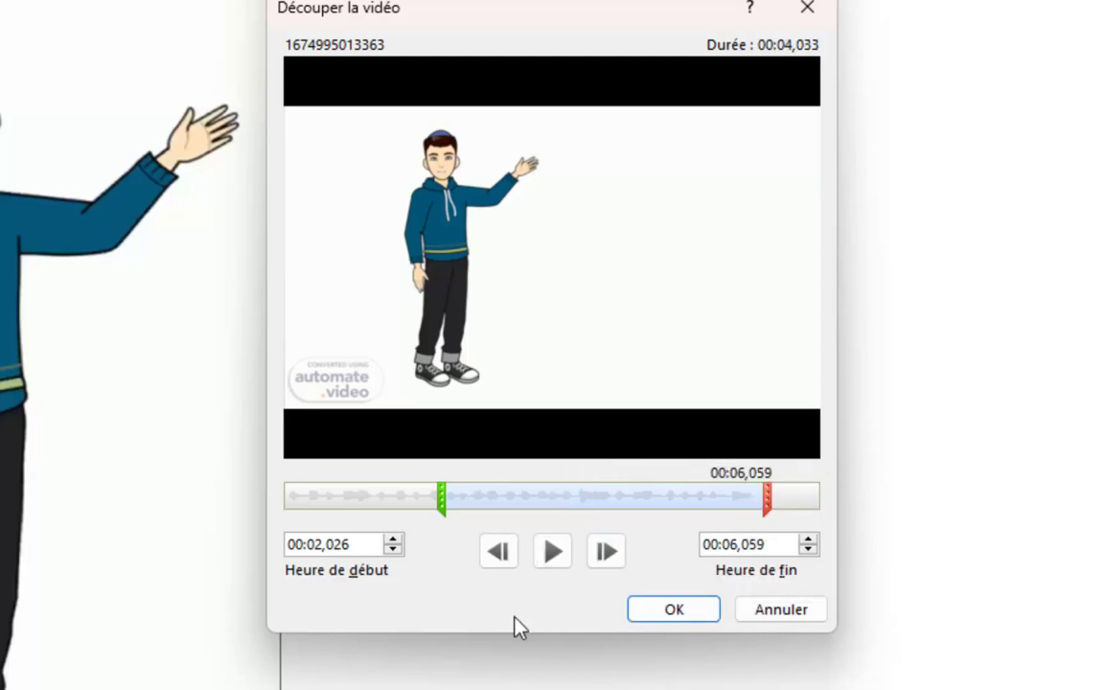
left_click(672, 610)
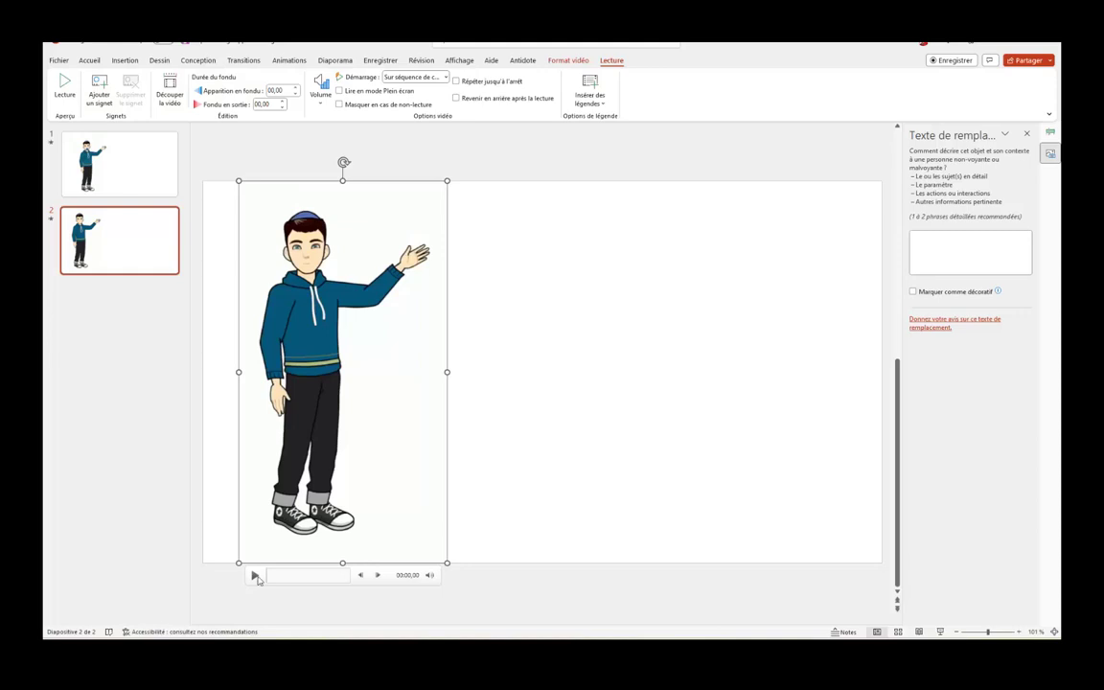
left_click(517, 333)
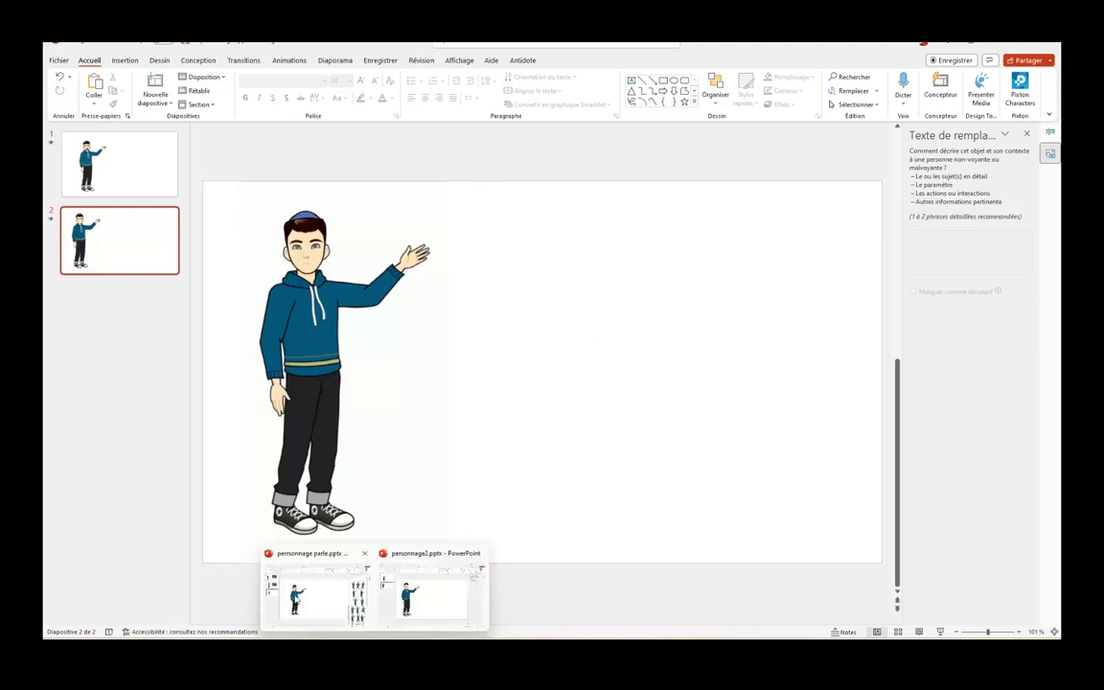
Step: Copy the green chalkboard picture from the other presentation
left_click(431, 590)
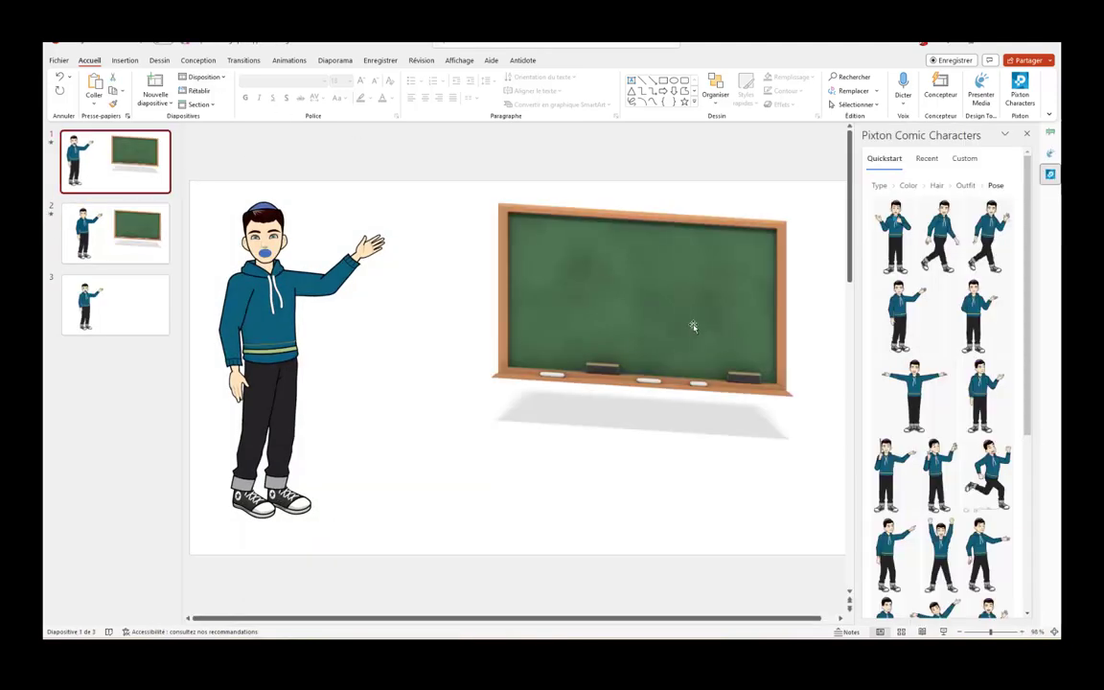
right_click(635, 284)
left_click(462, 493)
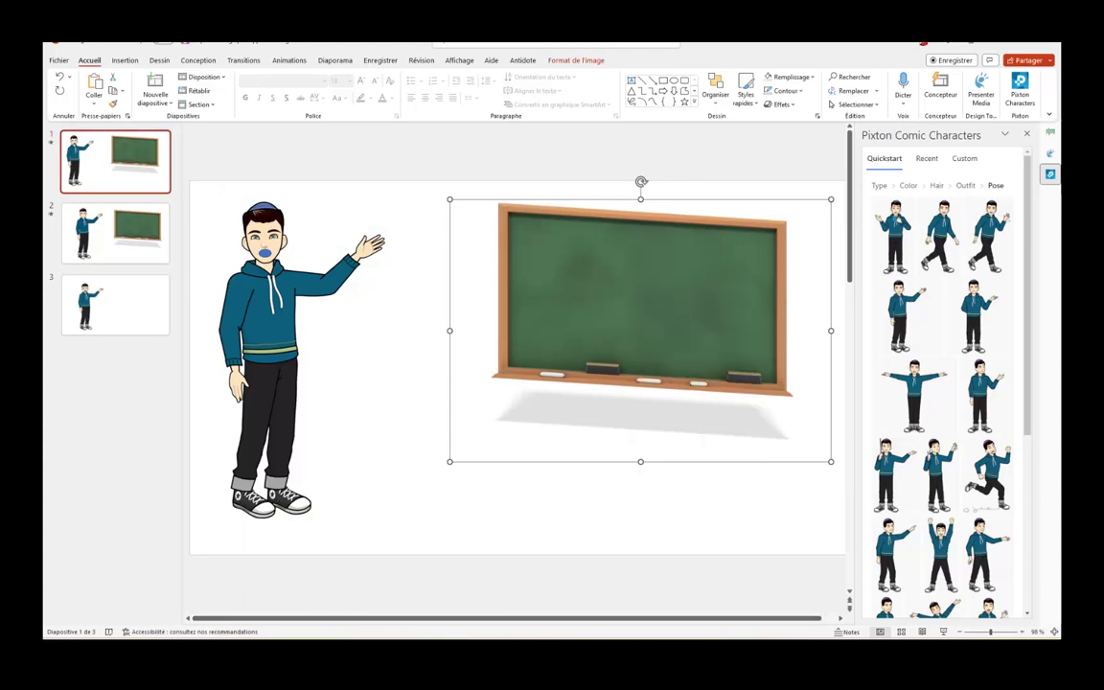
Step: Paste the chalkboard onto slide 2, positioned to the right of the character video
left_click(619, 409)
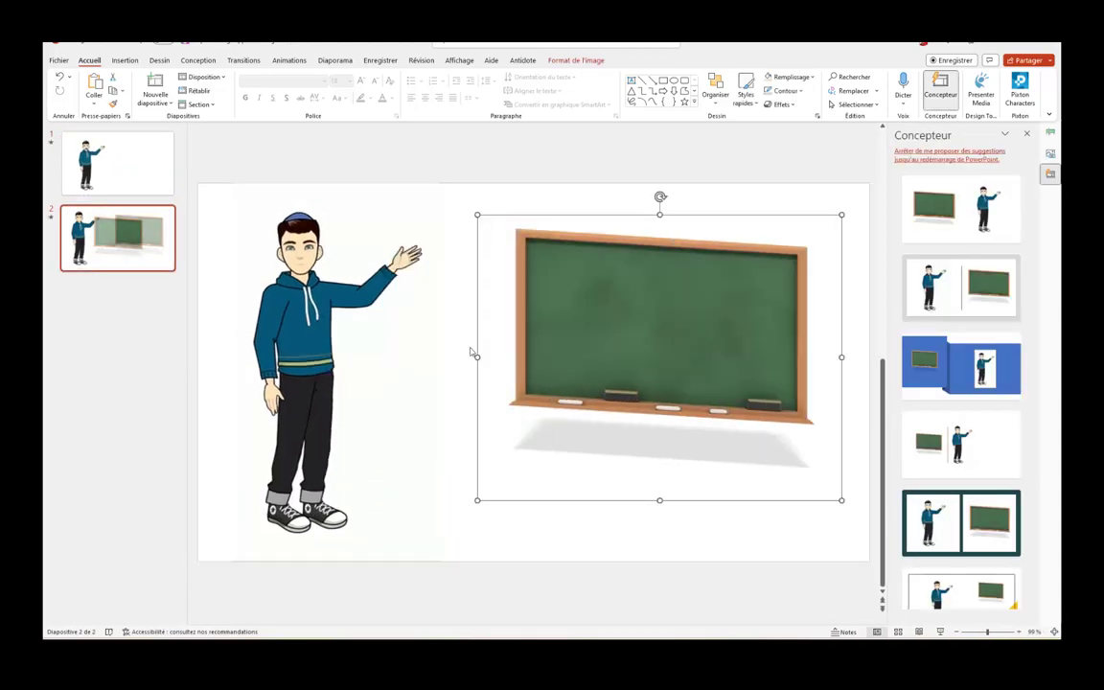
left_click_drag(612, 348, 618, 338)
left_click(433, 443)
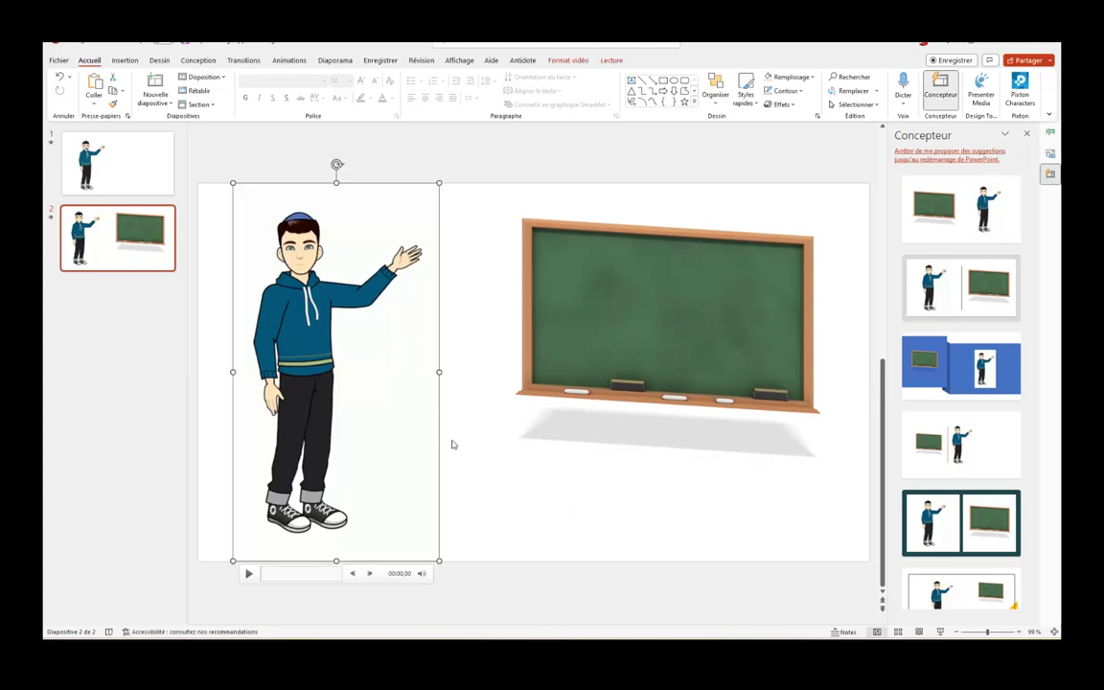
left_click(547, 469)
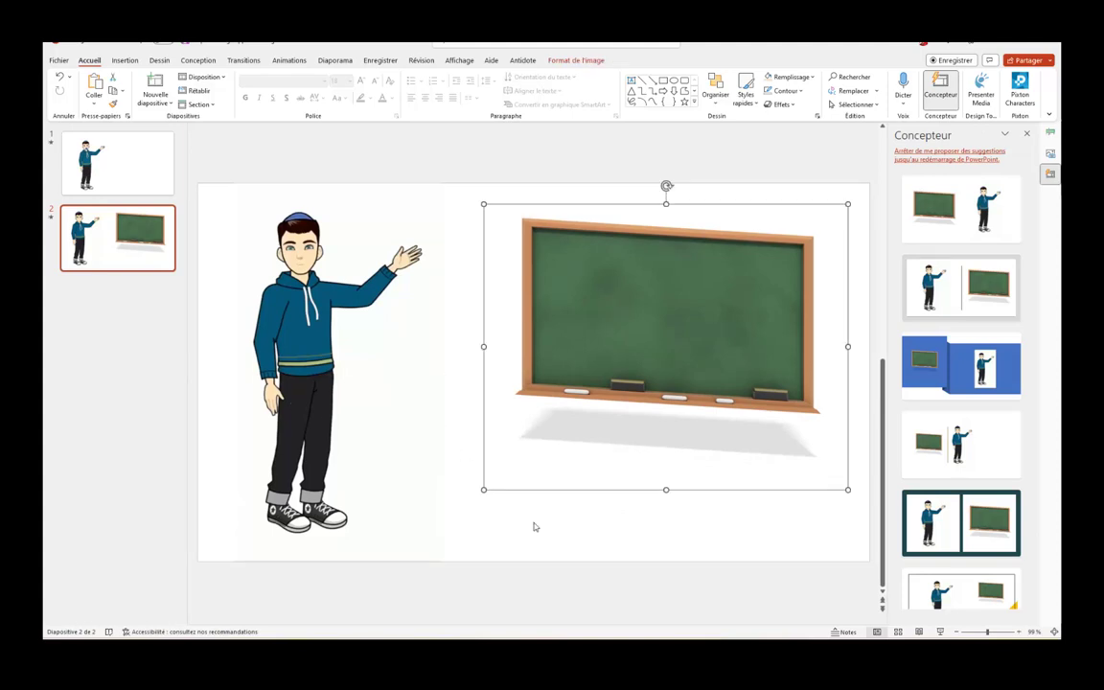
mouse_move(343, 393)
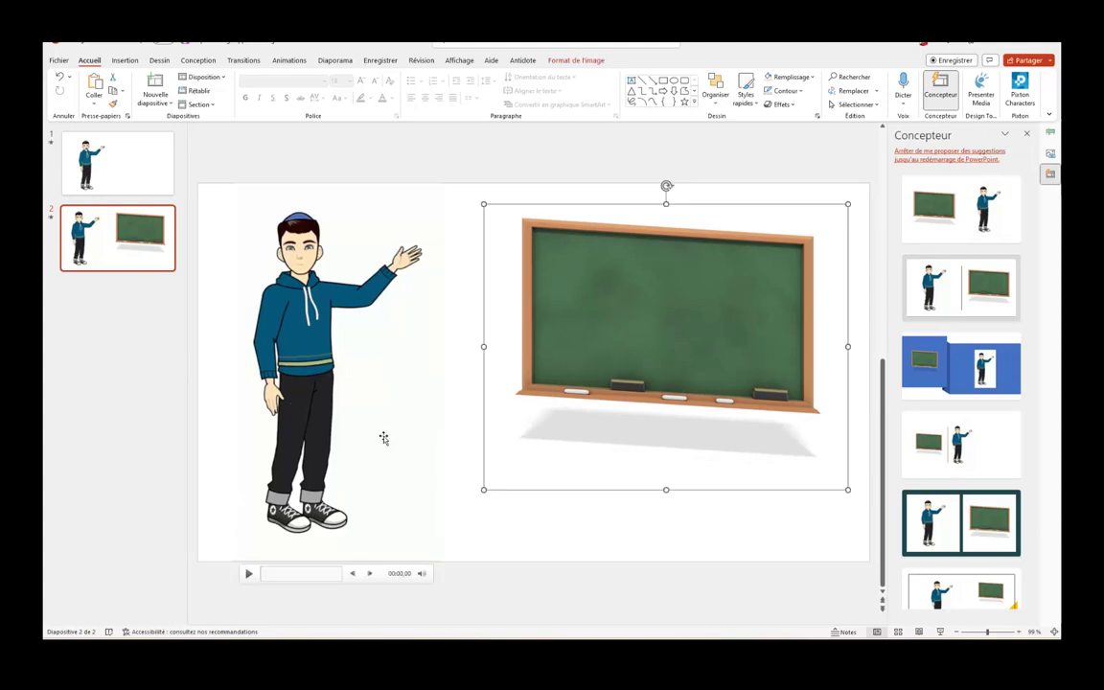
left_click(523, 547)
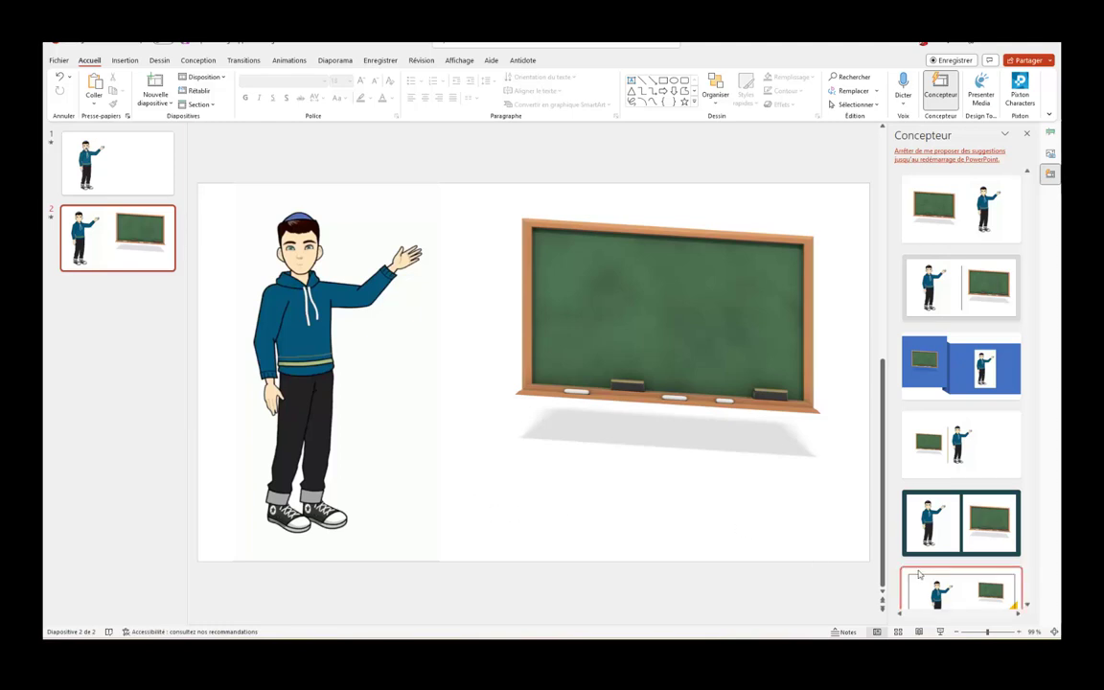
mouse_move(868, 566)
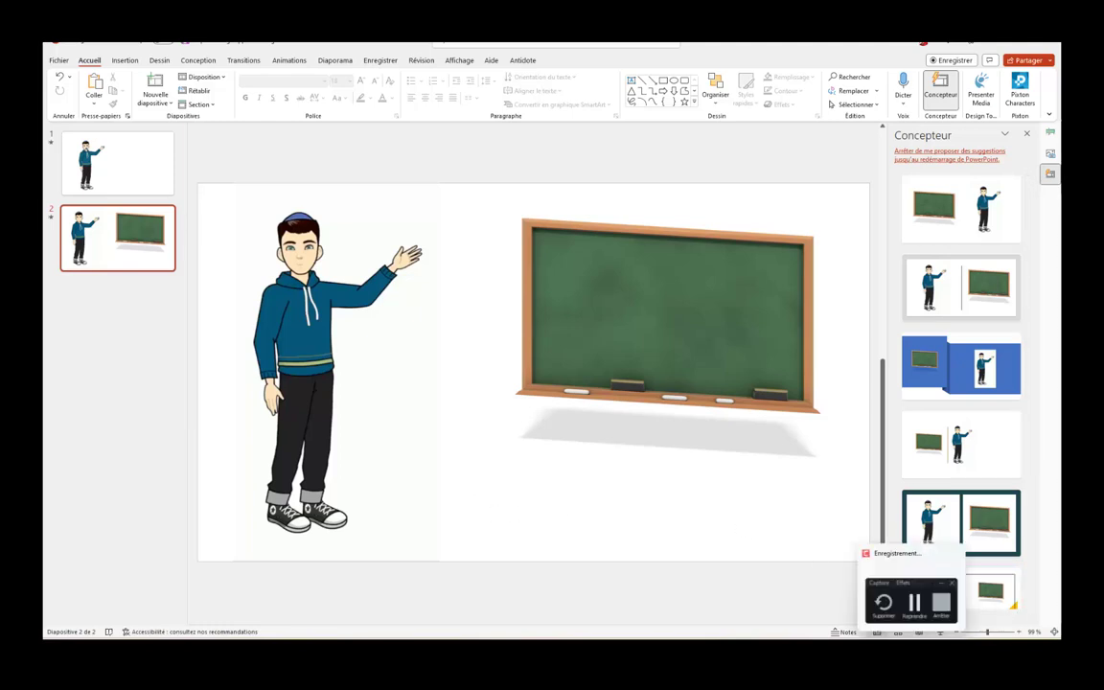